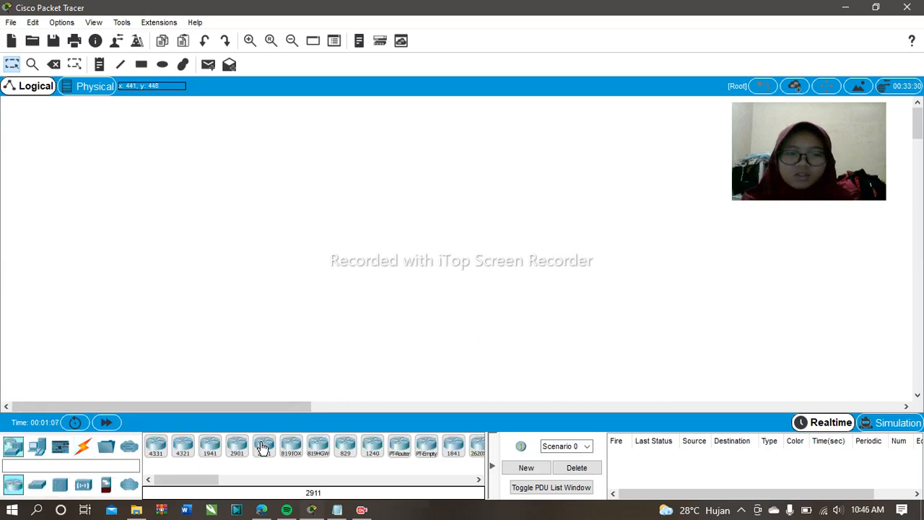
Place four 2911 routers in a horizontal row across the upper part of the empty workspace.
left_click(263, 448)
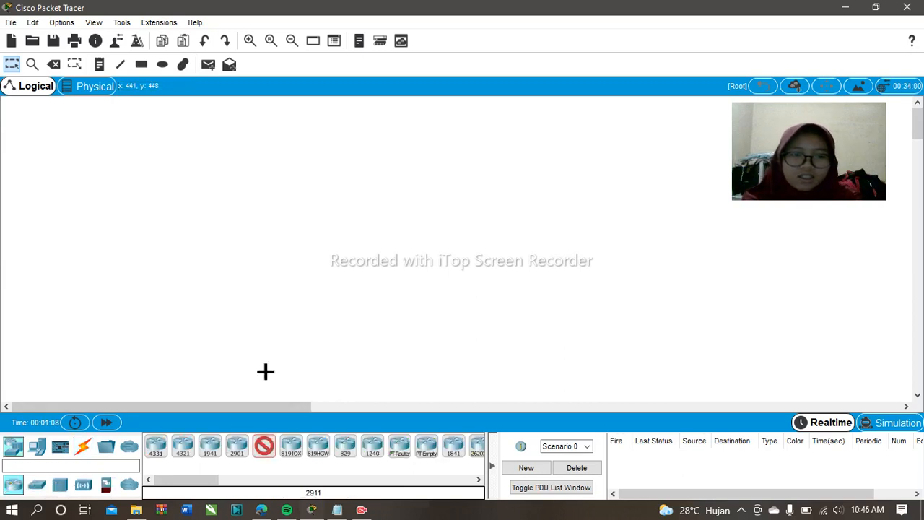
left_click(196, 141)
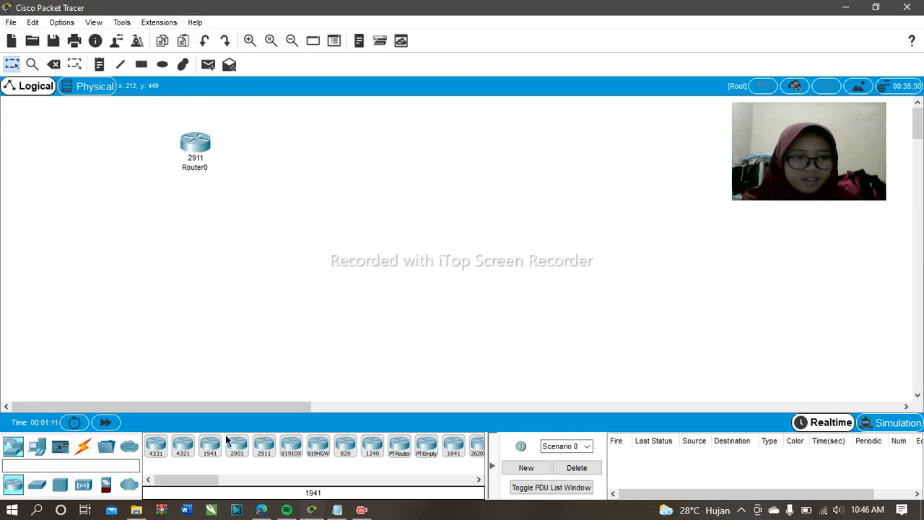
left_click(265, 449)
left_click(322, 153)
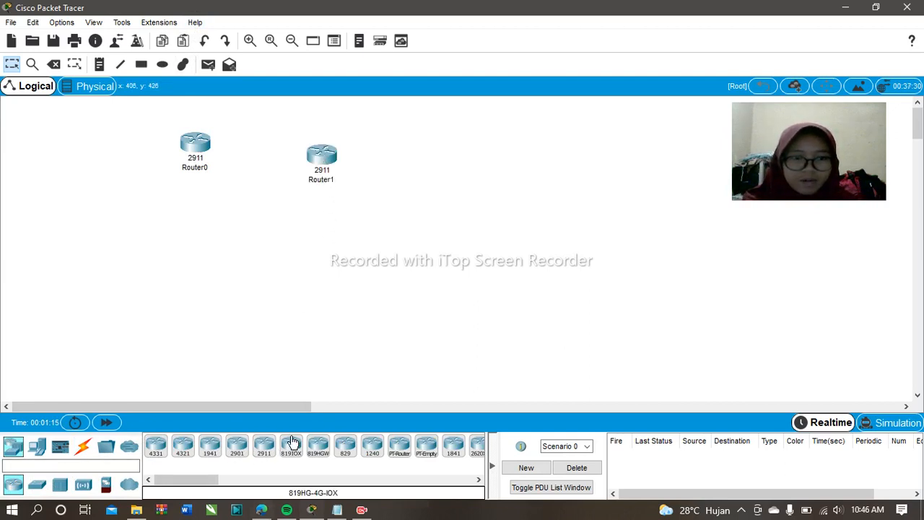
left_click(265, 449)
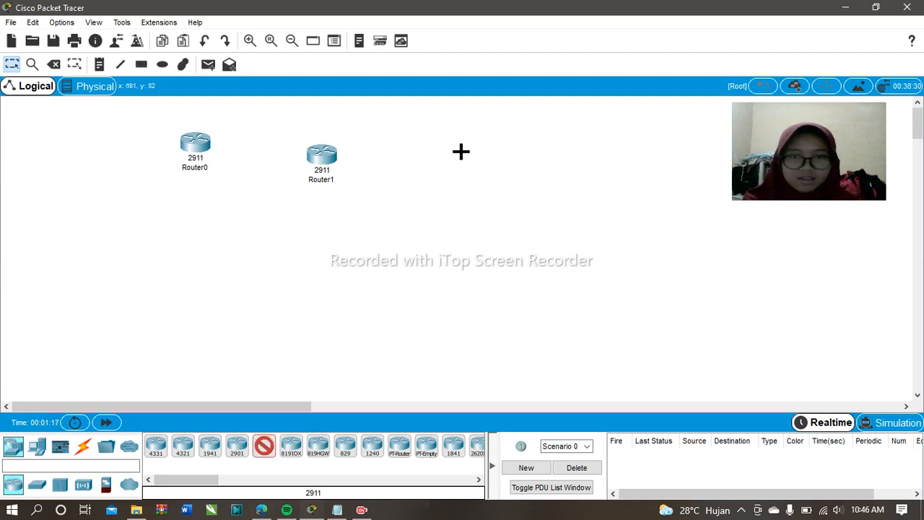
left_click(461, 152)
left_click(264, 449)
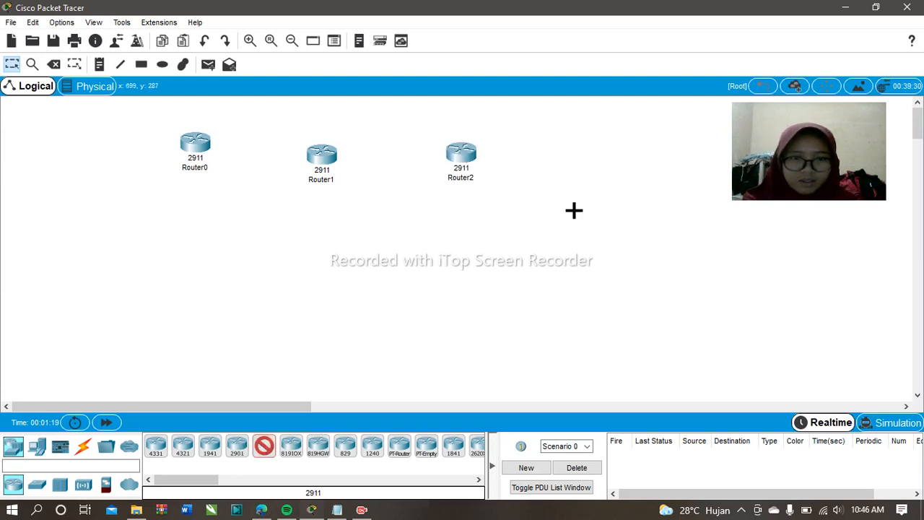
left_click(606, 150)
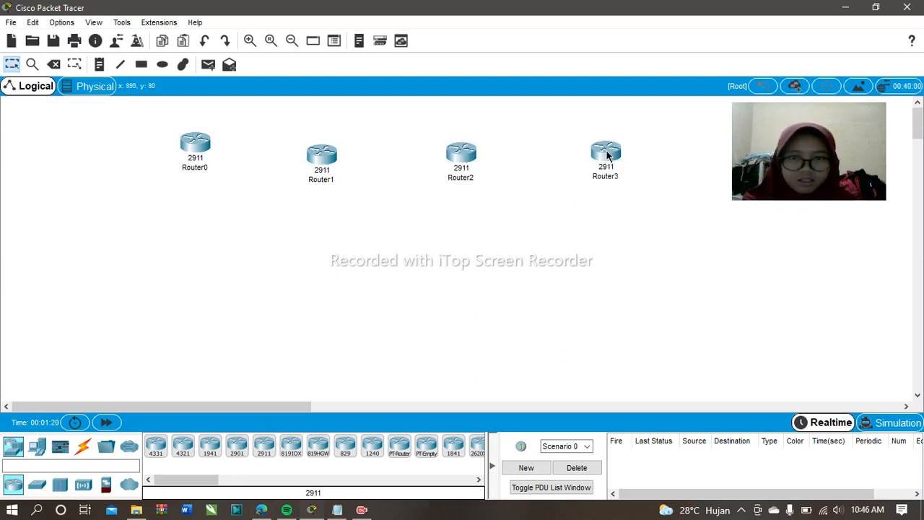
Place four PT-Switch devices in a row, one beneath each of the four routers.
left_click(38, 447)
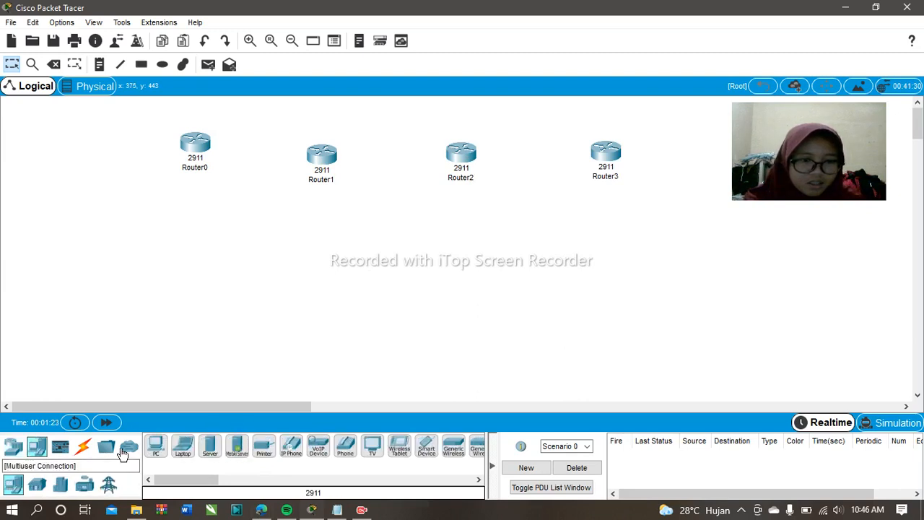
left_click(14, 446)
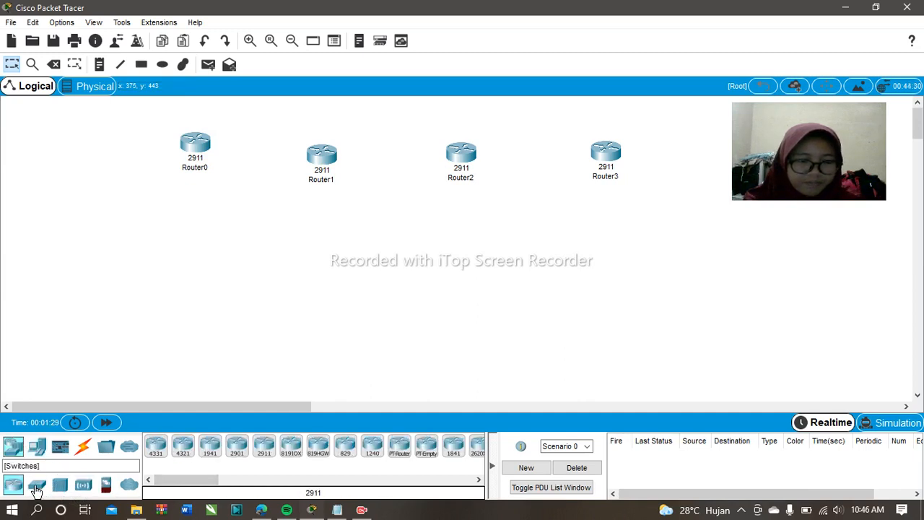
left_click(37, 487)
left_click(185, 448)
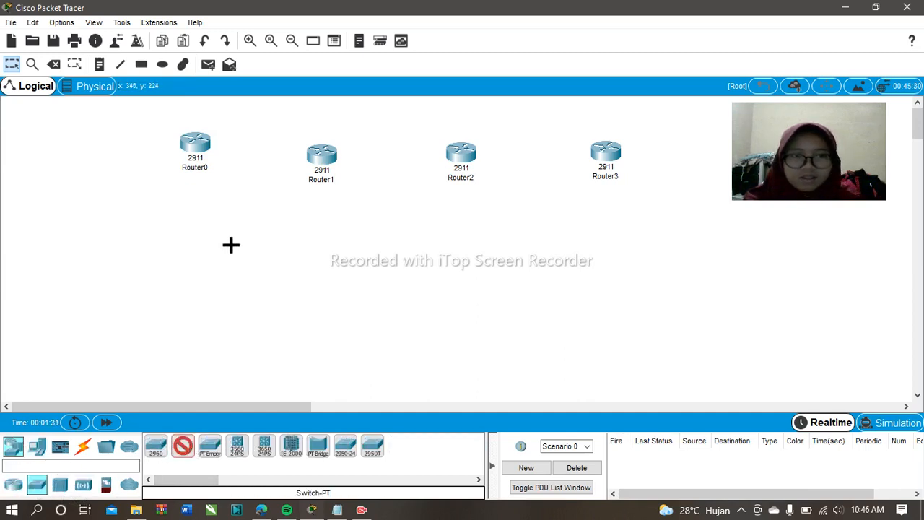
left_click(191, 225)
left_click(186, 449)
left_click(324, 222)
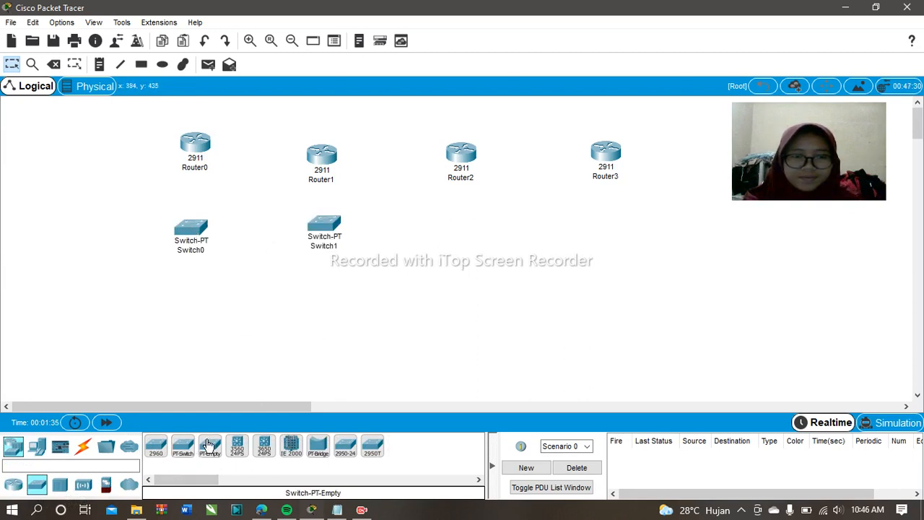
left_click(186, 450)
left_click(446, 219)
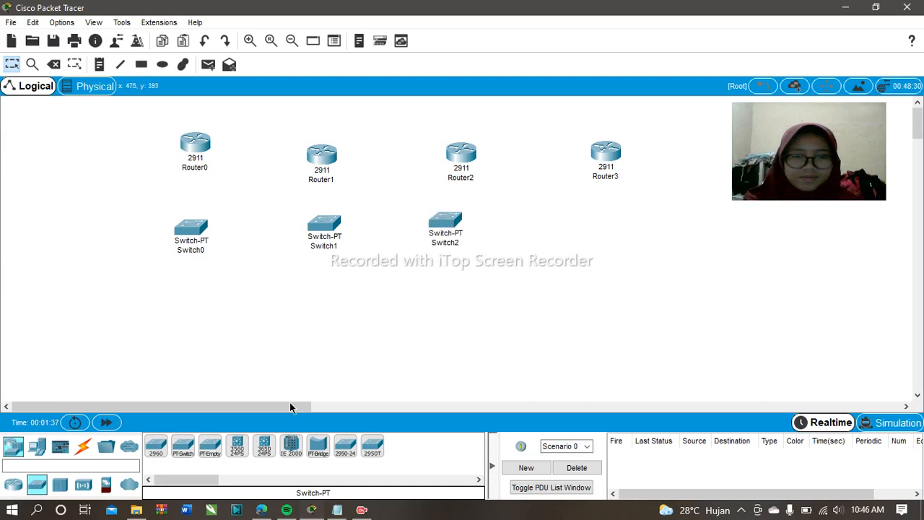
left_click(187, 449)
left_click(595, 221)
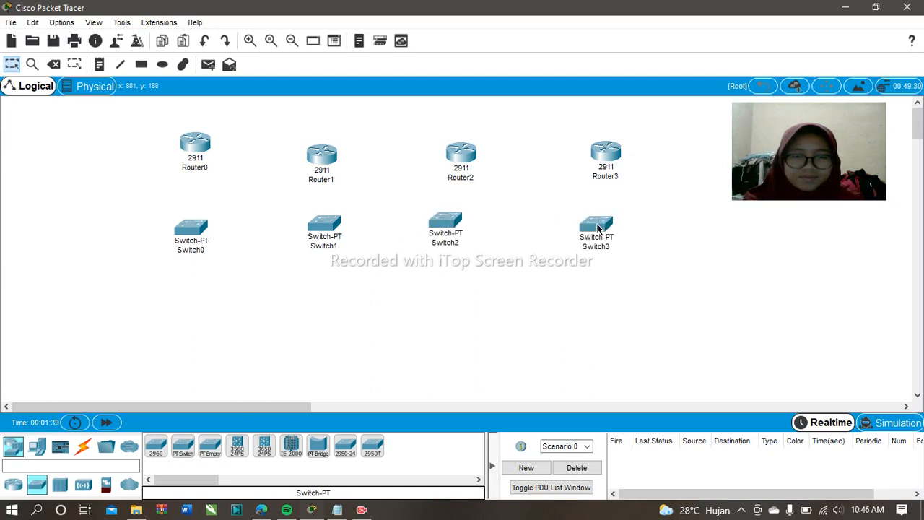
Place a PC below Switch0 in the first column of the topology.
left_click(366, 511)
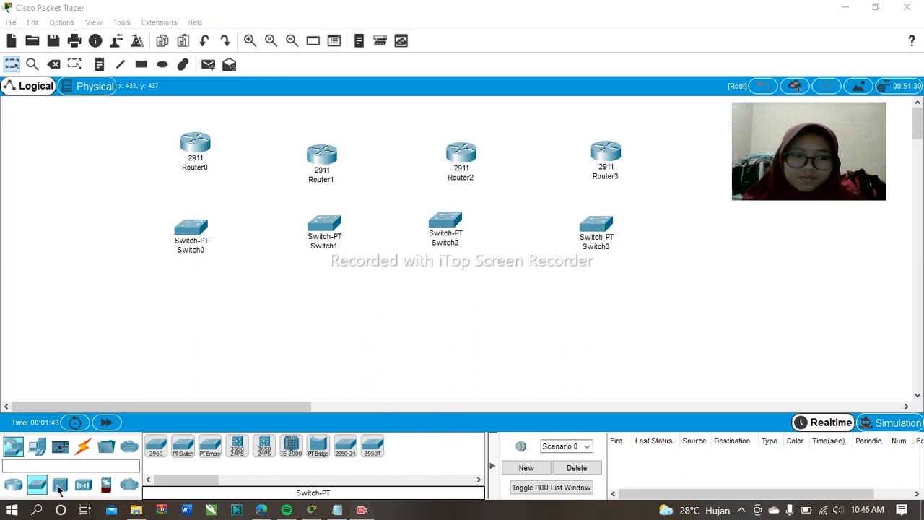
left_click(58, 486)
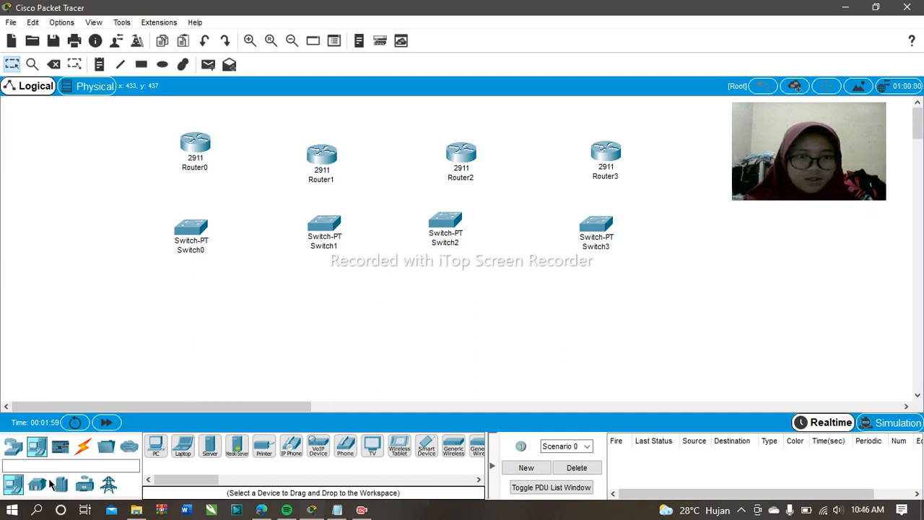
left_click(155, 446)
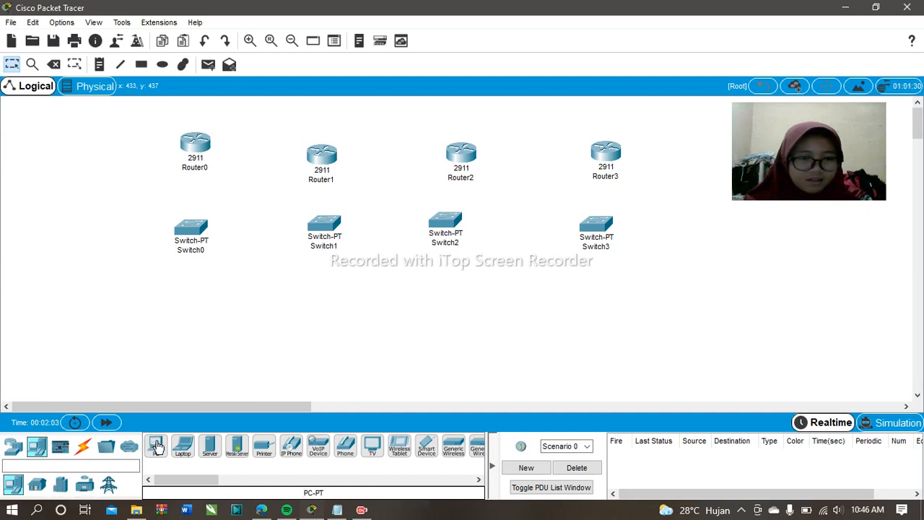
left_click(193, 298)
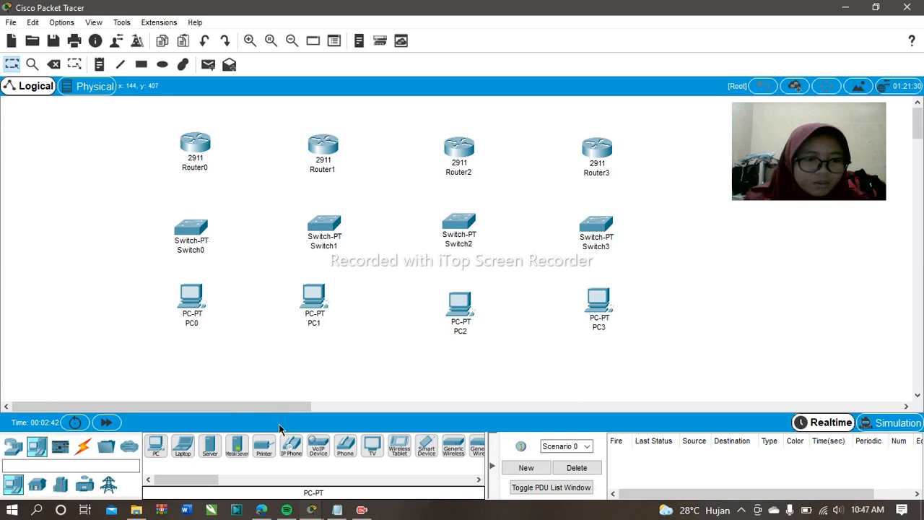
Connect Router0's GigabitEthernet0/0 to Switch0's FastEthernet0/1 with a Copper Straight-Through cable.
left_click(83, 445)
left_click(210, 445)
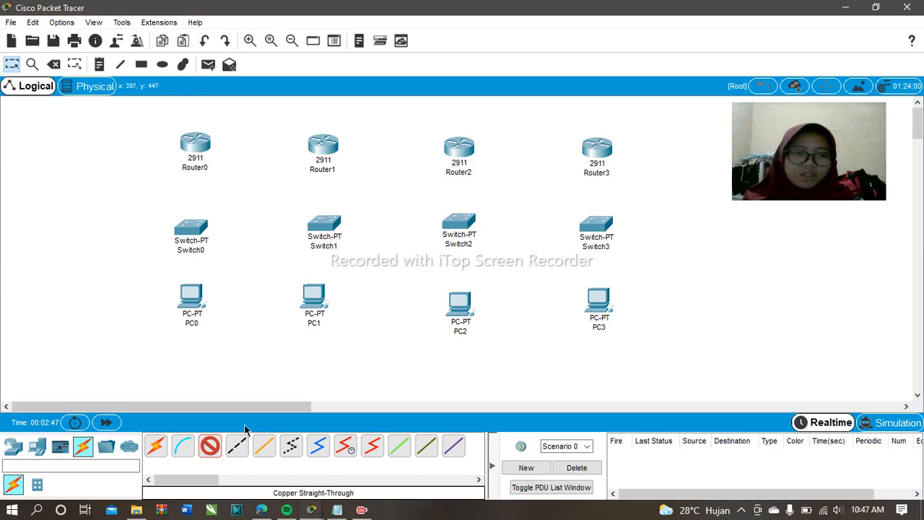
left_click(211, 447)
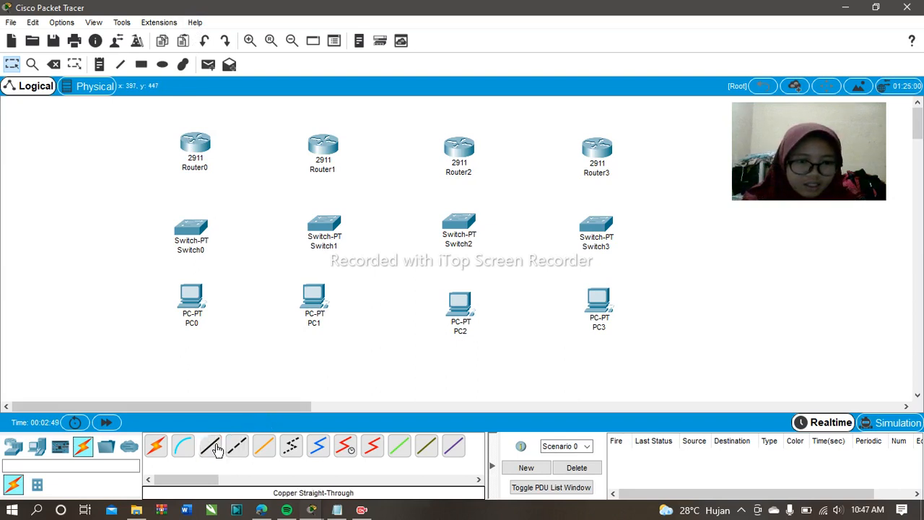
left_click(216, 449)
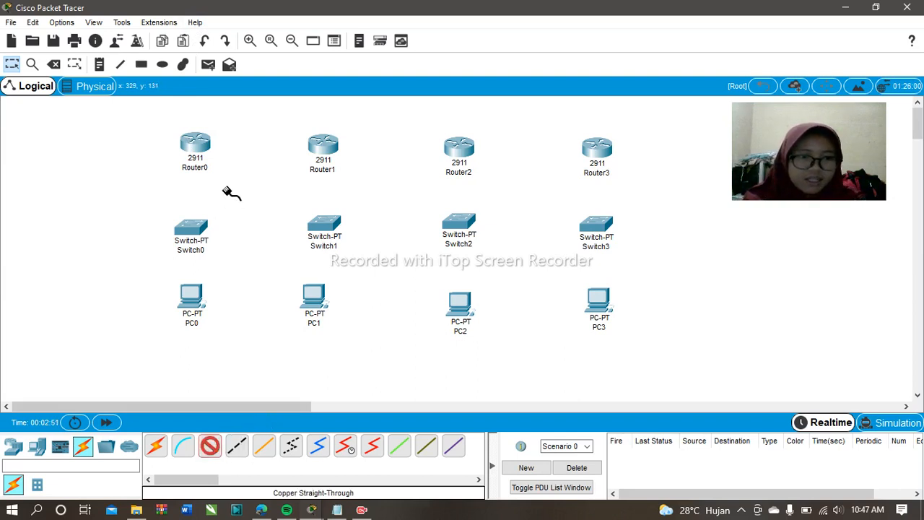
left_click(204, 149)
left_click(262, 270)
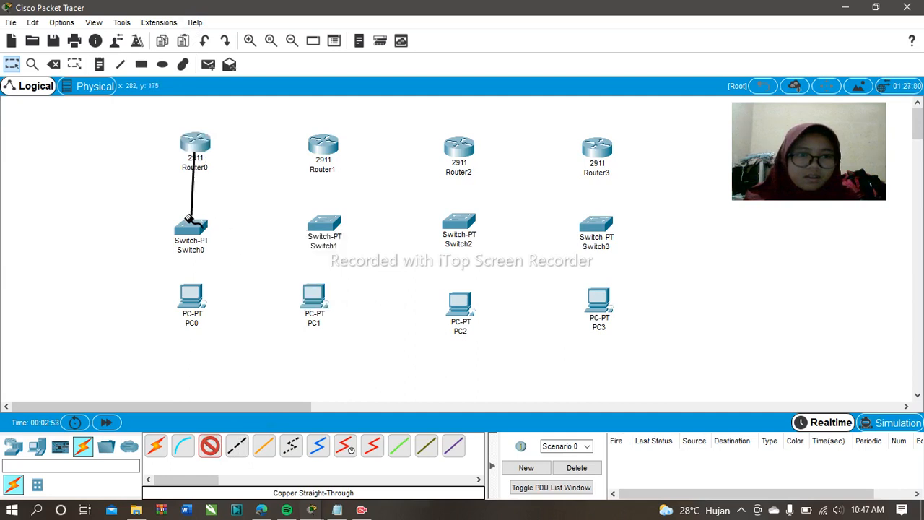
left_click(188, 228)
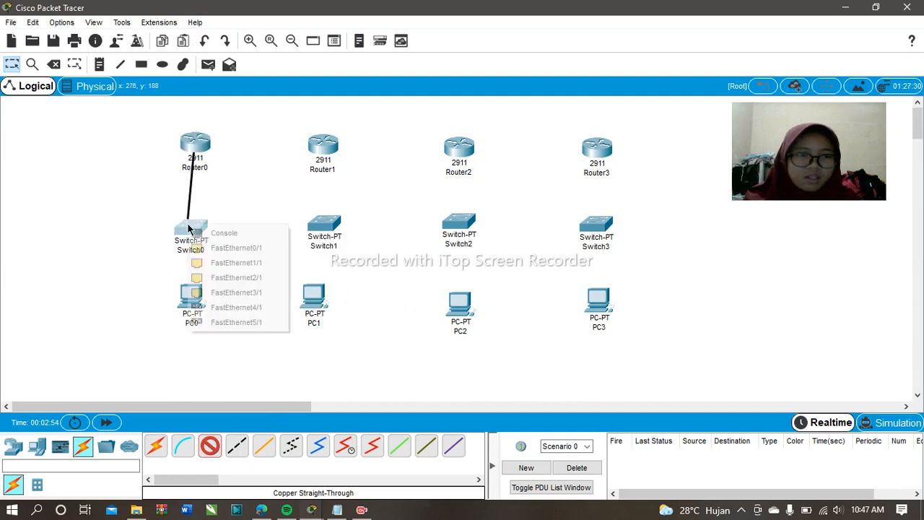
left_click(222, 249)
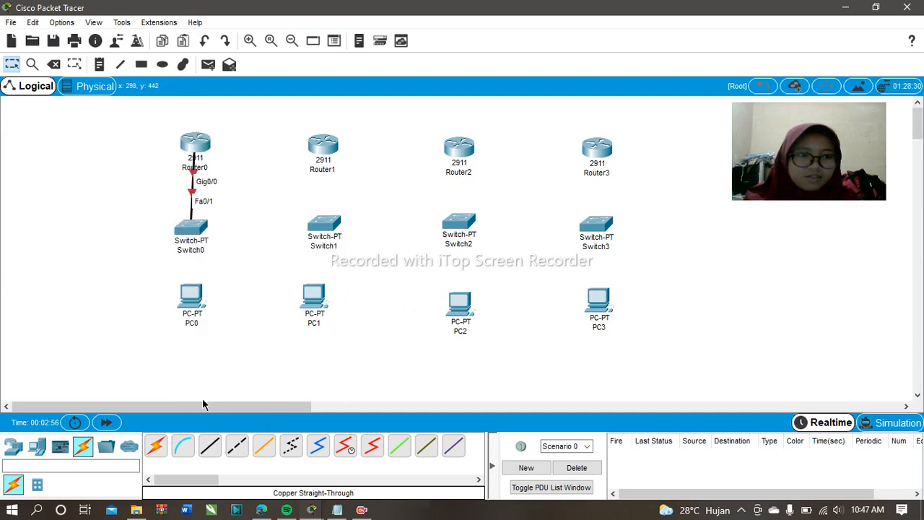
Connect Router0's GigabitEthernet0/1 to Router1's GigabitEthernet0/0 with a Copper Cross-Over cable.
left_click(239, 449)
left_click(195, 147)
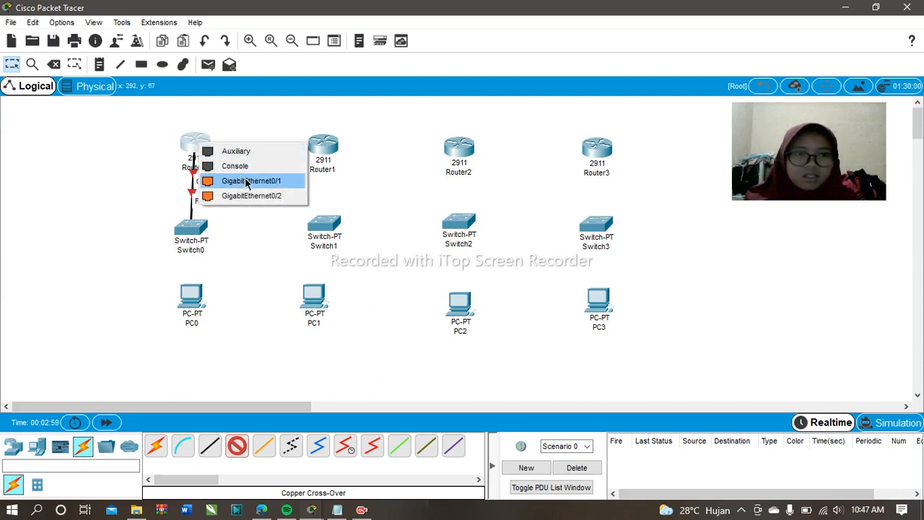
left_click(246, 181)
left_click(324, 145)
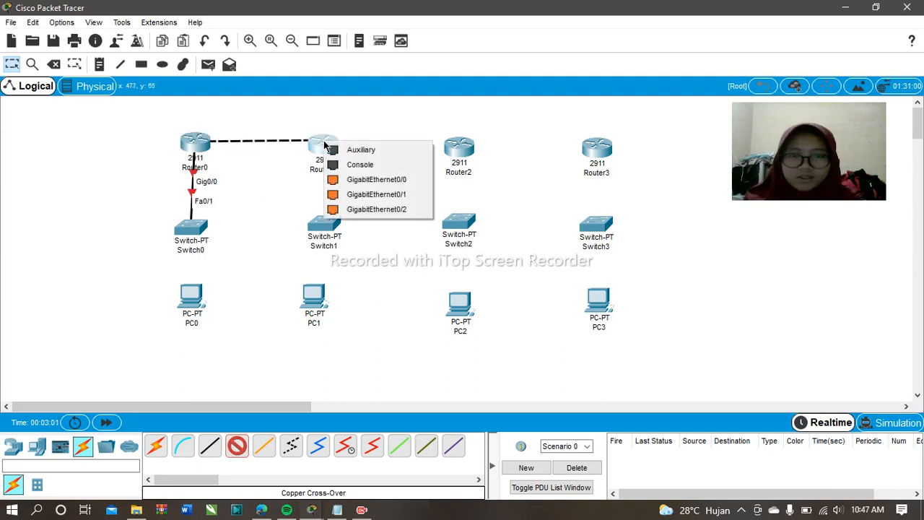
left_click(371, 181)
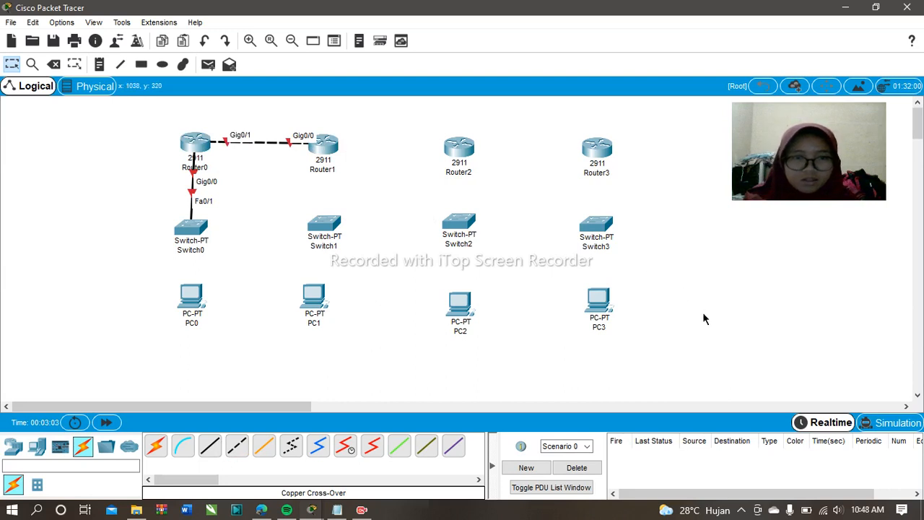
left_click_drag(140, 113, 709, 360)
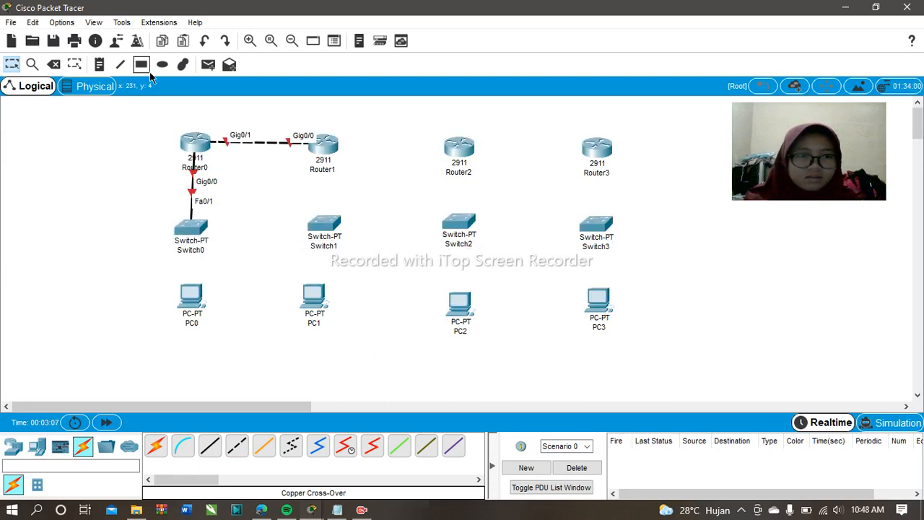
left_click_drag(149, 103, 359, 356)
left_click(100, 138)
left_click_drag(304, 100, 499, 347)
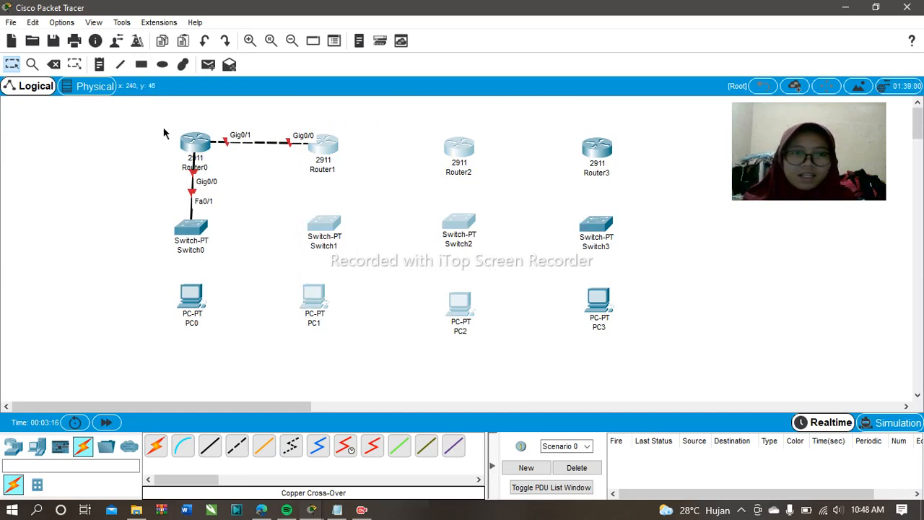
left_click_drag(287, 110, 522, 351)
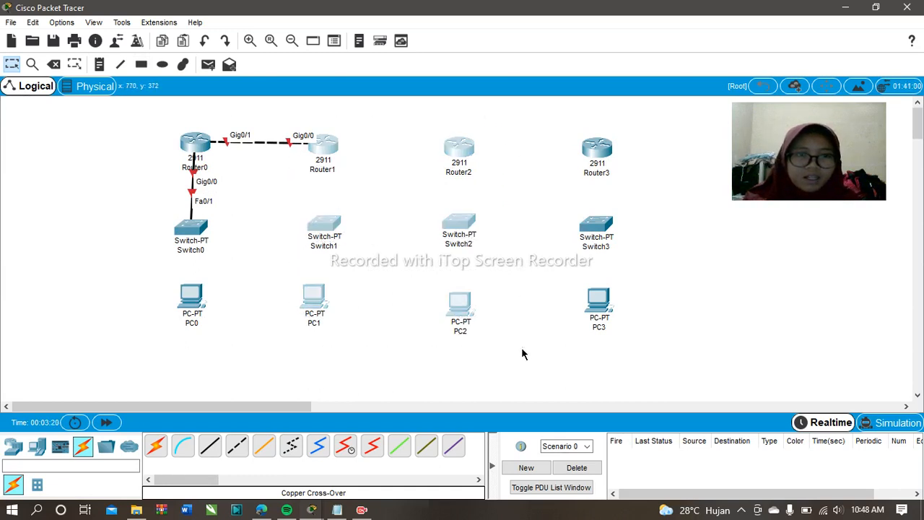
left_click(114, 158)
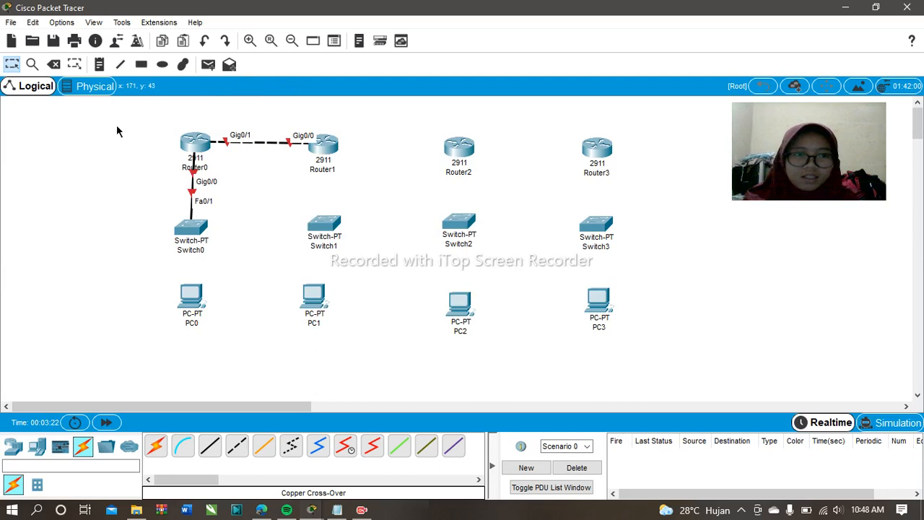
left_click_drag(117, 134, 200, 356)
left_click_drag(559, 147, 638, 342)
left_click(743, 295)
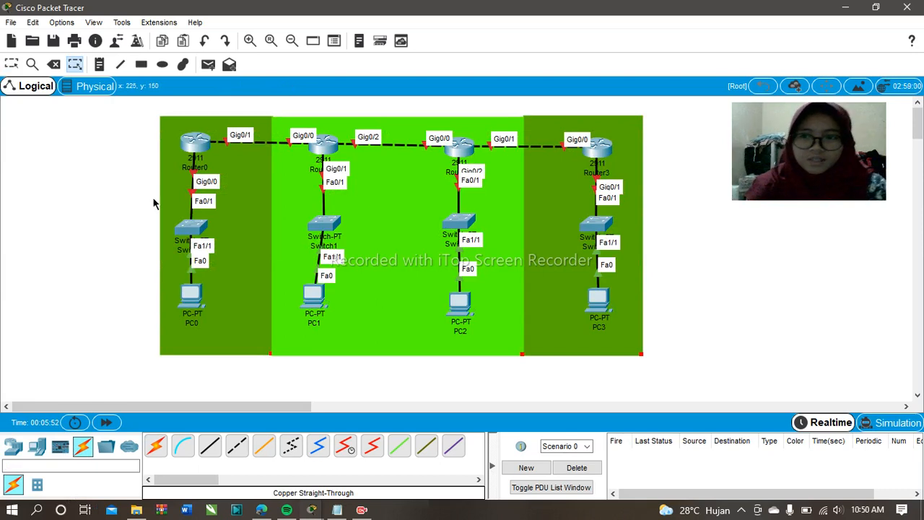
Add text notes labelling the Router0 zone AREA 1, the shared Router1 and Router2 zone AREA 0, and the Router3 zone AREA 2.
left_click(99, 65)
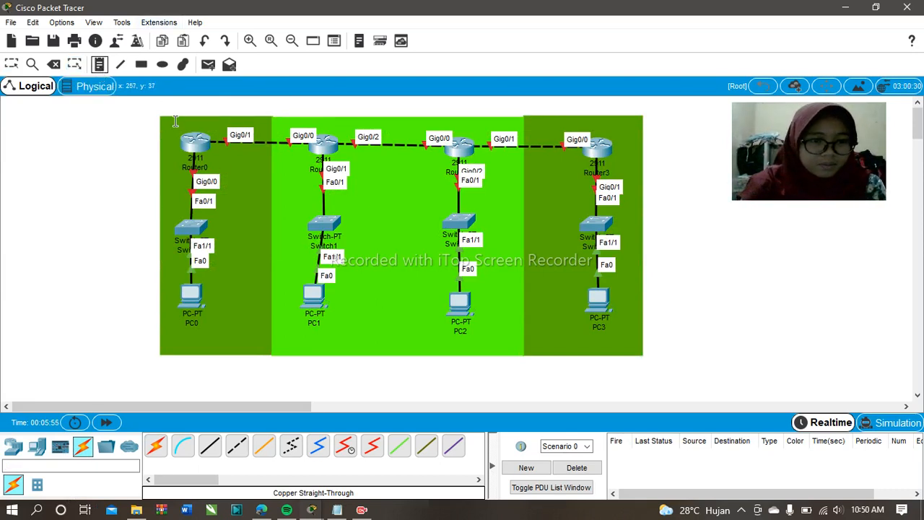
left_click(200, 344)
type("AREA 1")
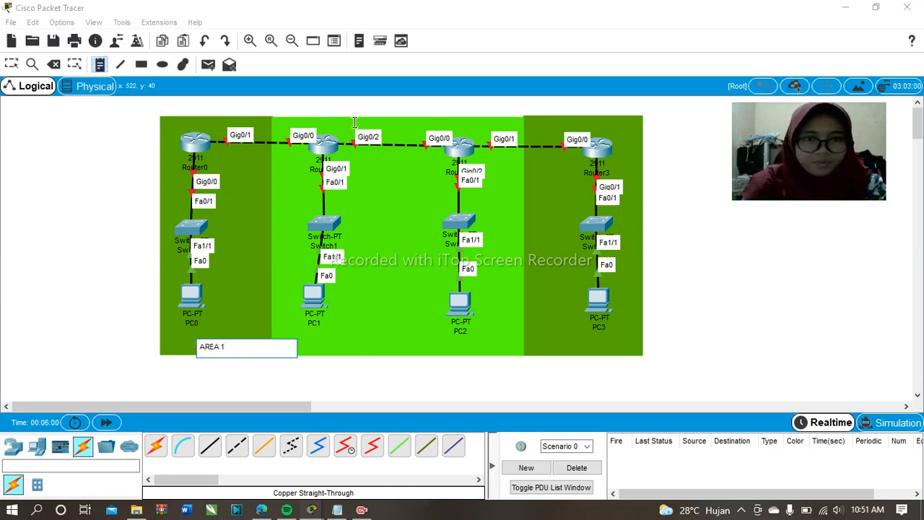
left_click(363, 325)
type("AREA 0")
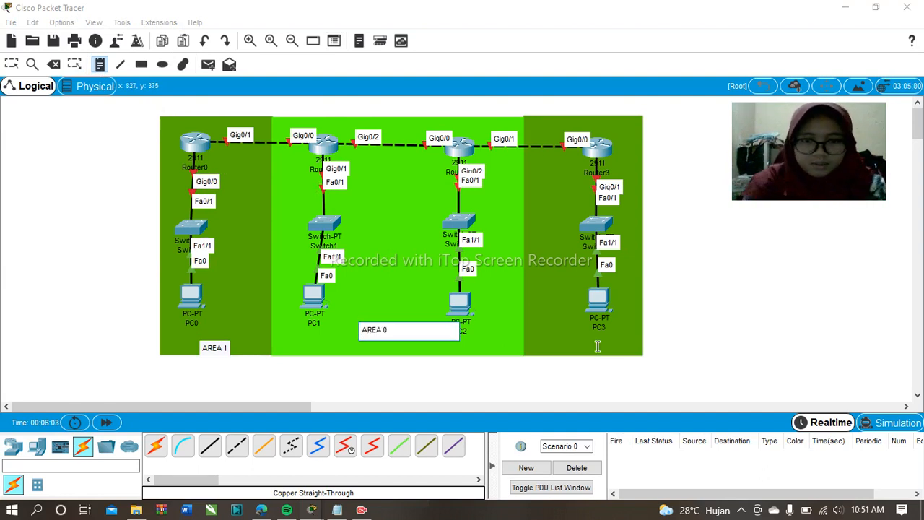
left_click(556, 337)
type("AREA 2")
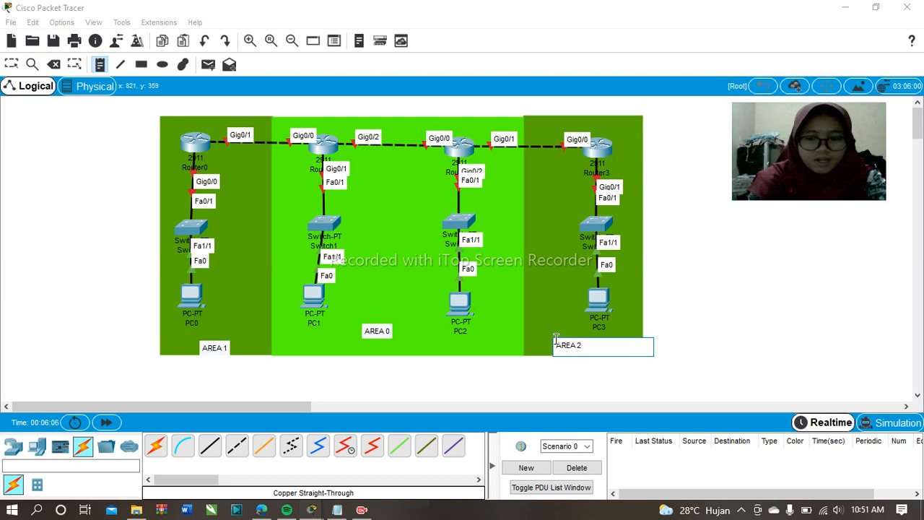
left_click(12, 64)
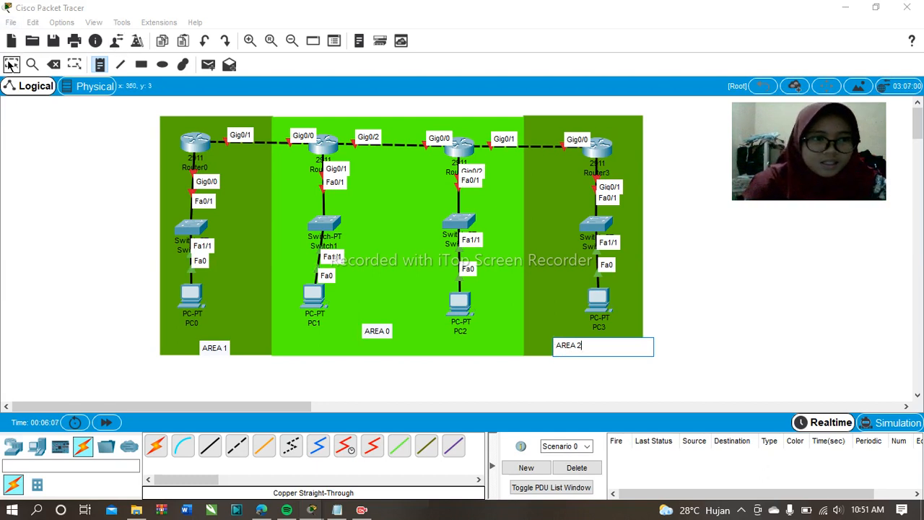
Reposition the AREA 1, AREA 0 and AREA 2 notes slightly within the lower parts of their coloured zones.
left_click_drag(222, 346, 226, 339)
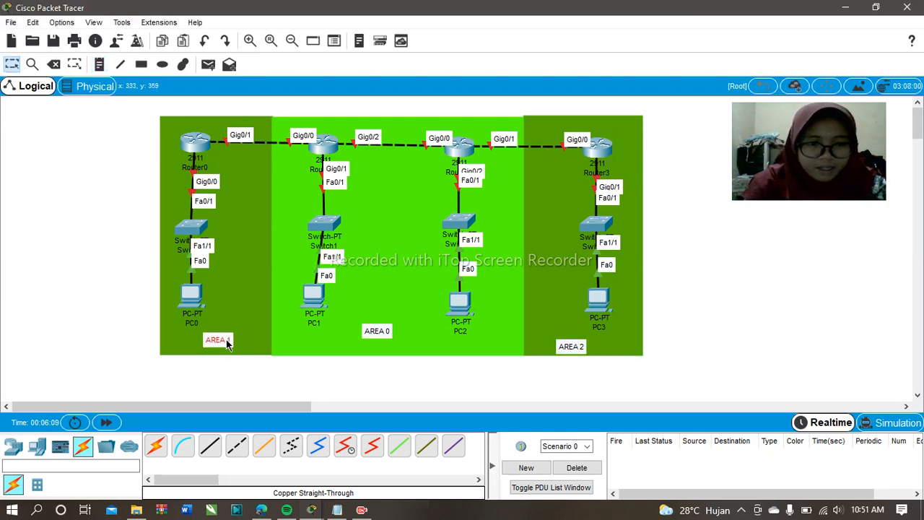
left_click_drag(390, 331, 396, 337)
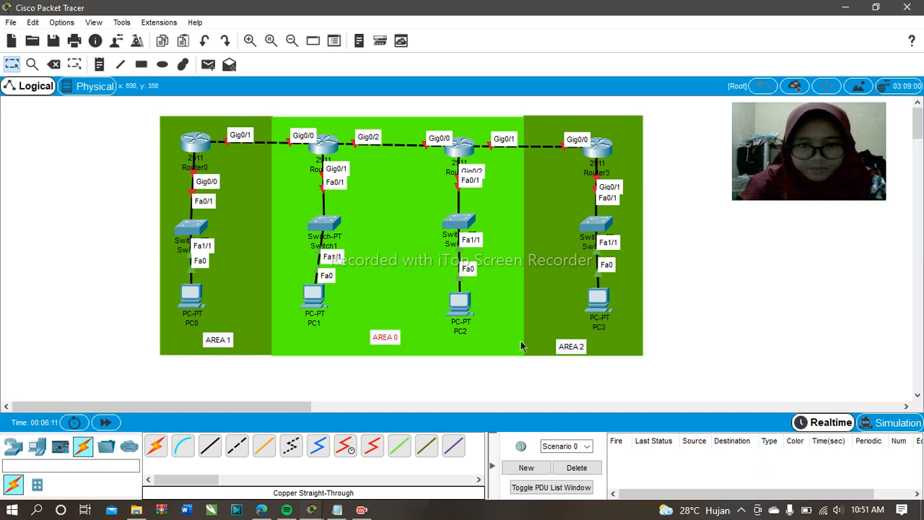
left_click_drag(571, 351, 581, 347)
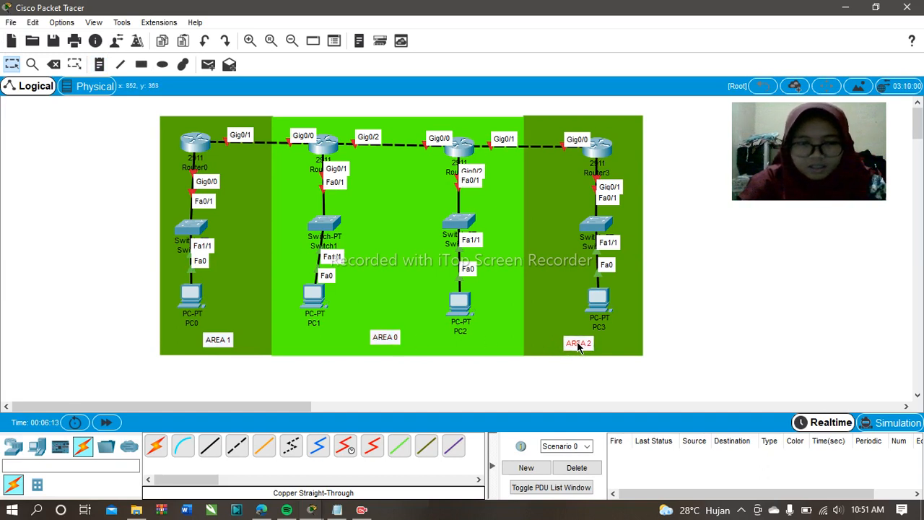
left_click(725, 309)
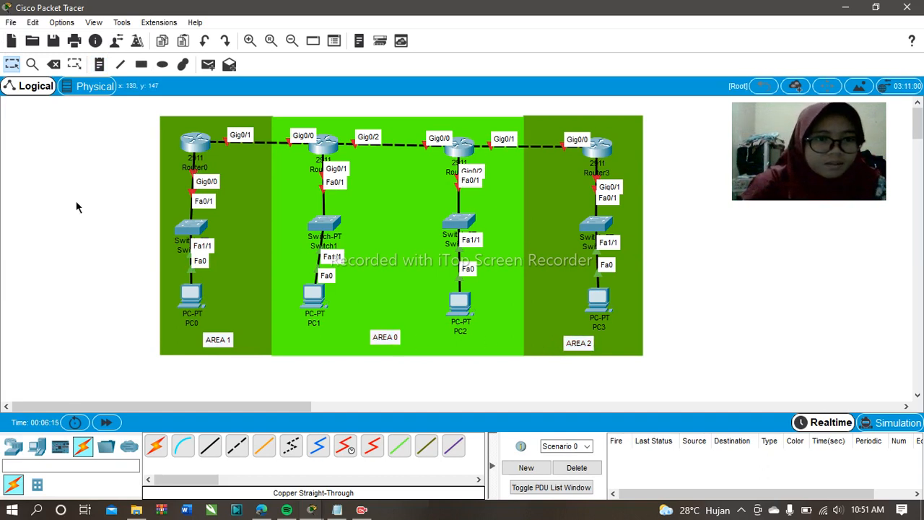
Add subnet notes 192.168.5.0/25, 192.168.10.0/25 and 192.168.15.0/25 above the router links, and 192.168.20.0/25, 192.168.25.0/25, 192.168.30.0/25 and 192.168.35.0/25 at the switches.
left_click(99, 64)
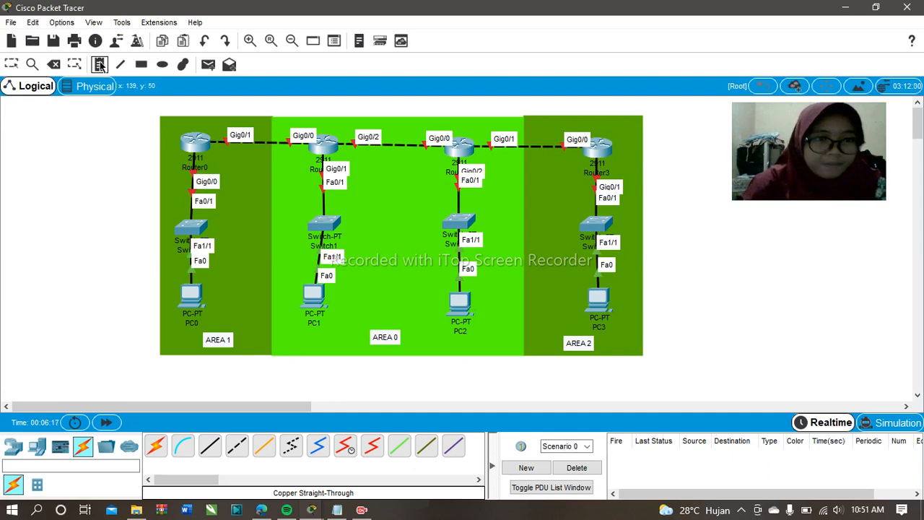
left_click(223, 113)
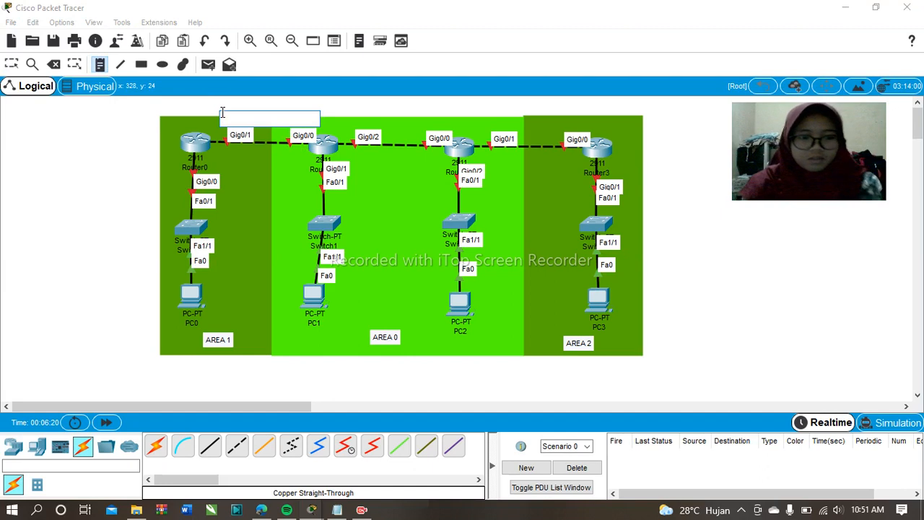
type("192.168.5.0/25")
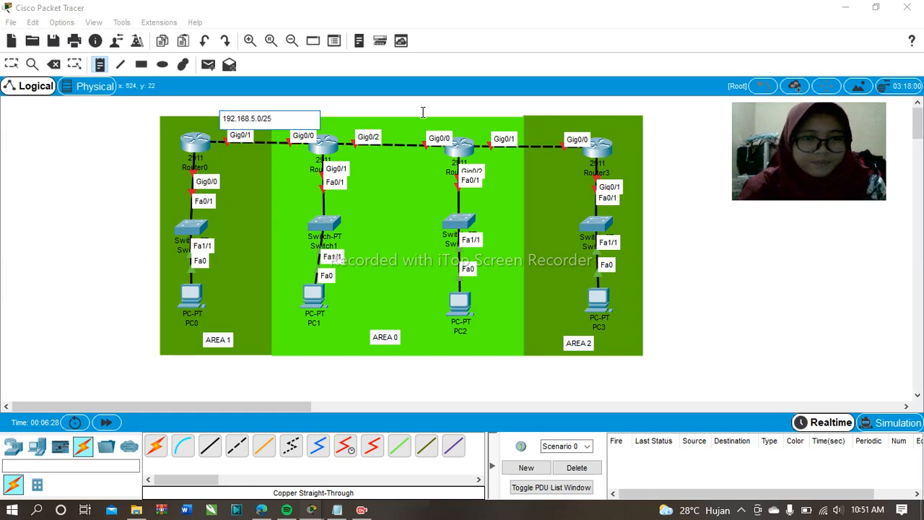
left_click(359, 113)
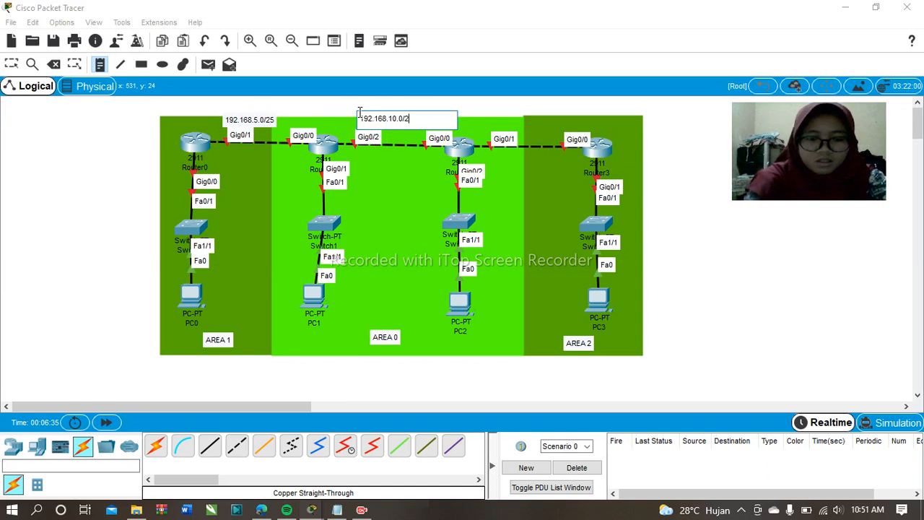
left_click(496, 118)
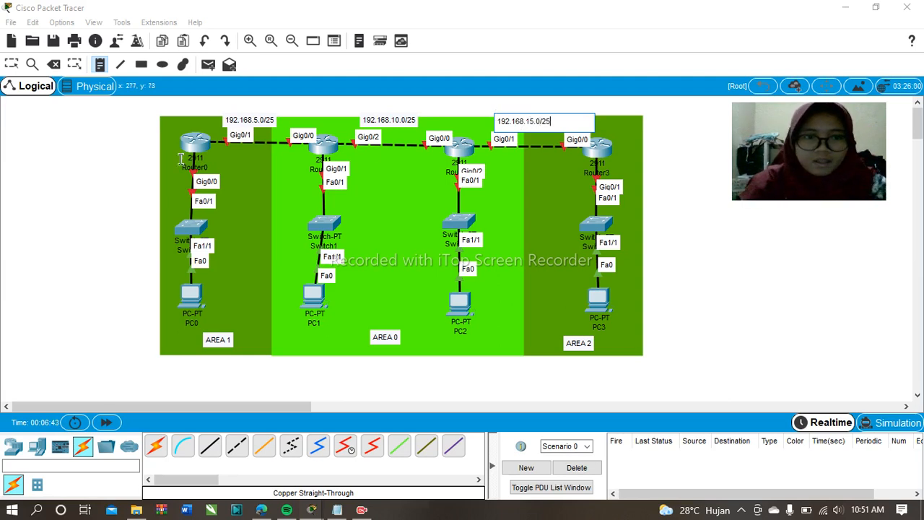
left_click(161, 218)
type("192.168.35.0/25")
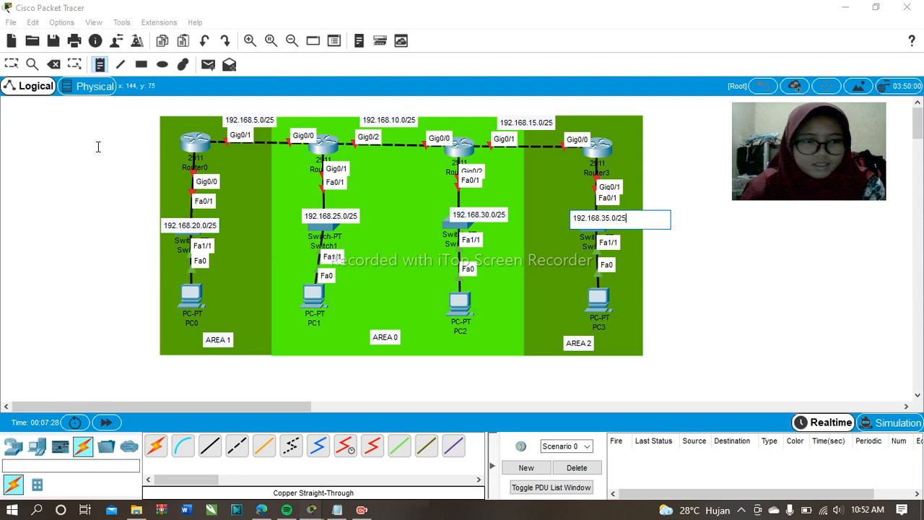
Move the four switch subnet notes beside or below their PCs, and nudge the 192.168.5.0/25 note along the Router0–Router1 link.
left_click(12, 65)
left_click_drag(215, 229, 256, 286)
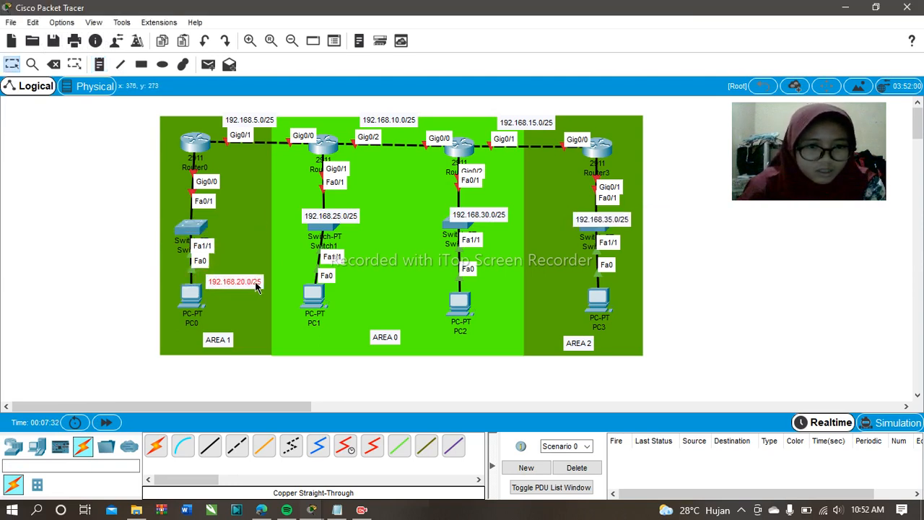
left_click_drag(353, 218, 333, 347)
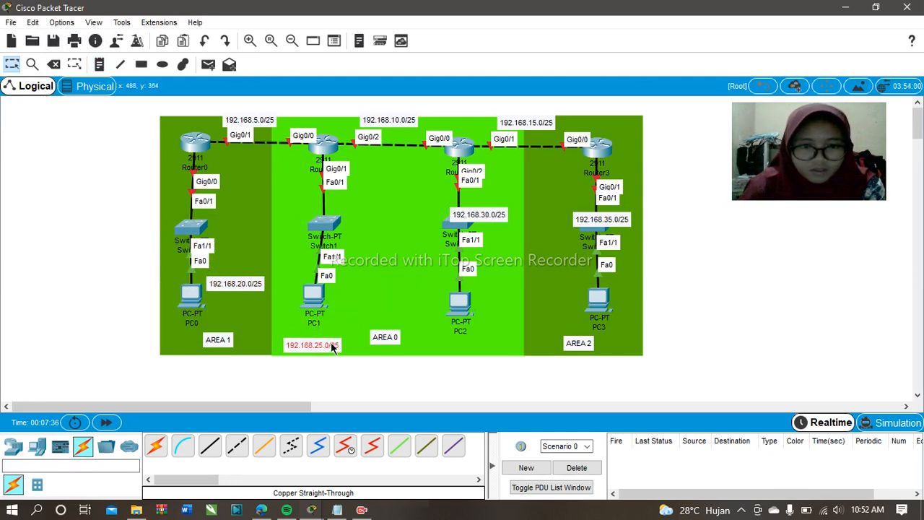
left_click_drag(477, 218, 473, 327)
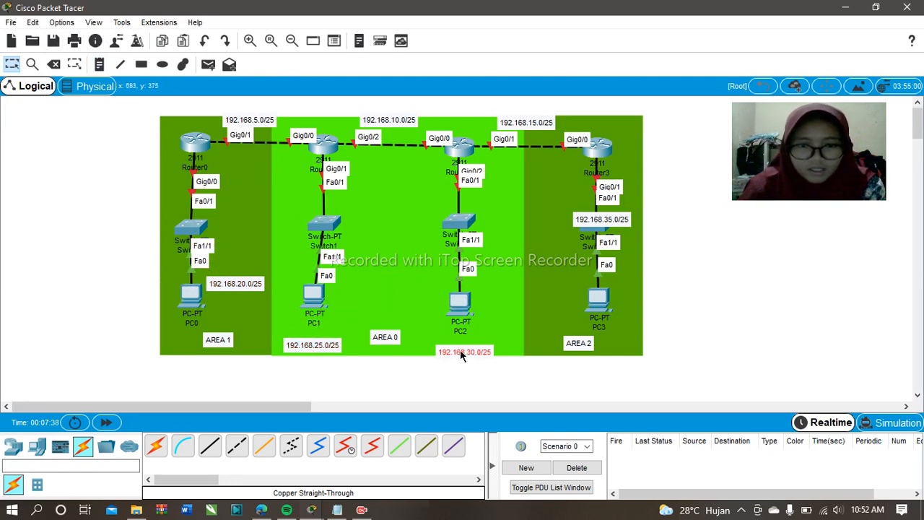
left_click(597, 221)
left_click_drag(597, 222, 556, 284)
left_click(791, 309)
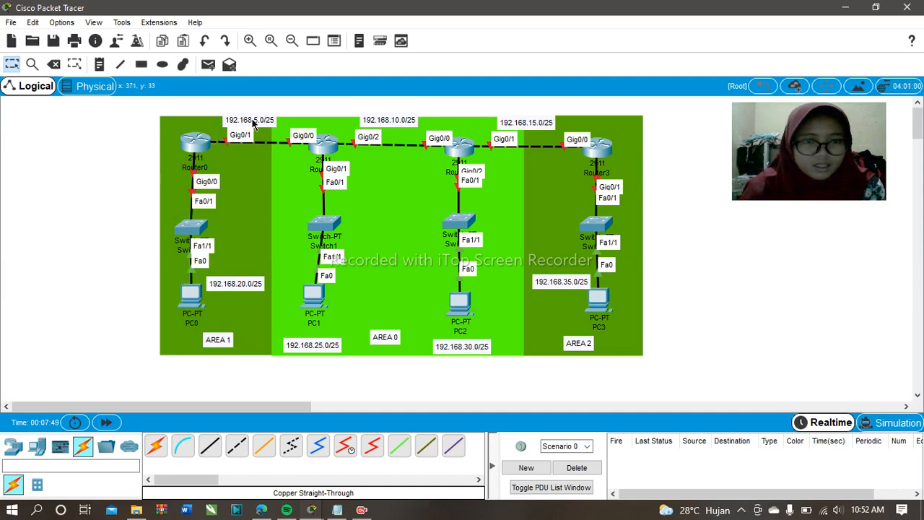
left_click_drag(254, 121, 262, 122)
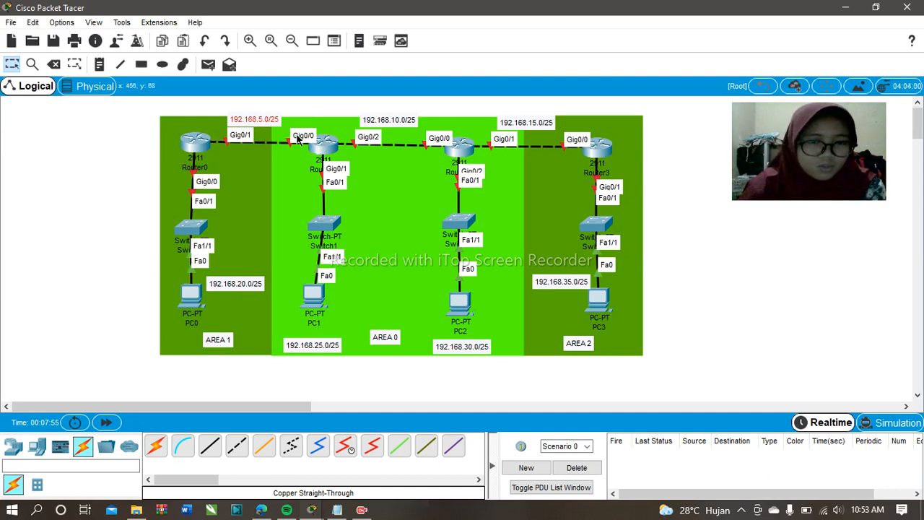
left_click(7, 334)
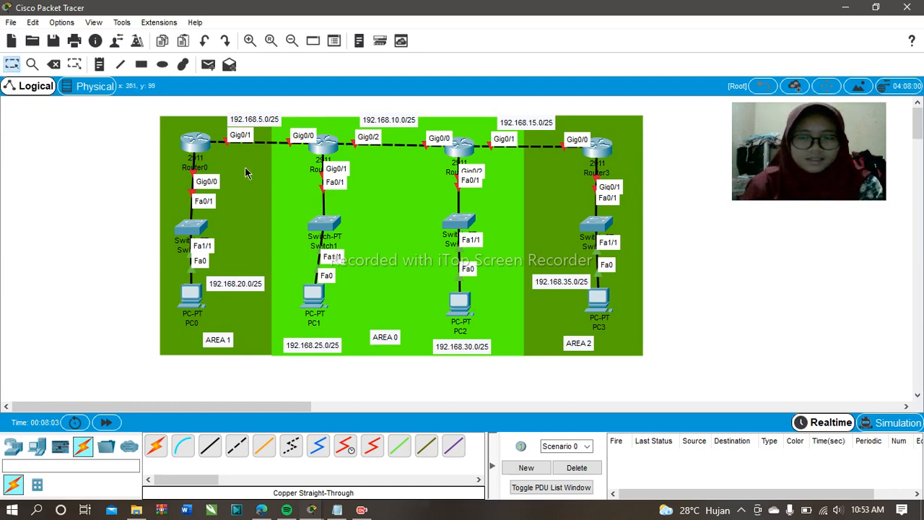
Open Router0's command line, decline the initial configuration dialog, and enter global configuration mode.
left_click(188, 144)
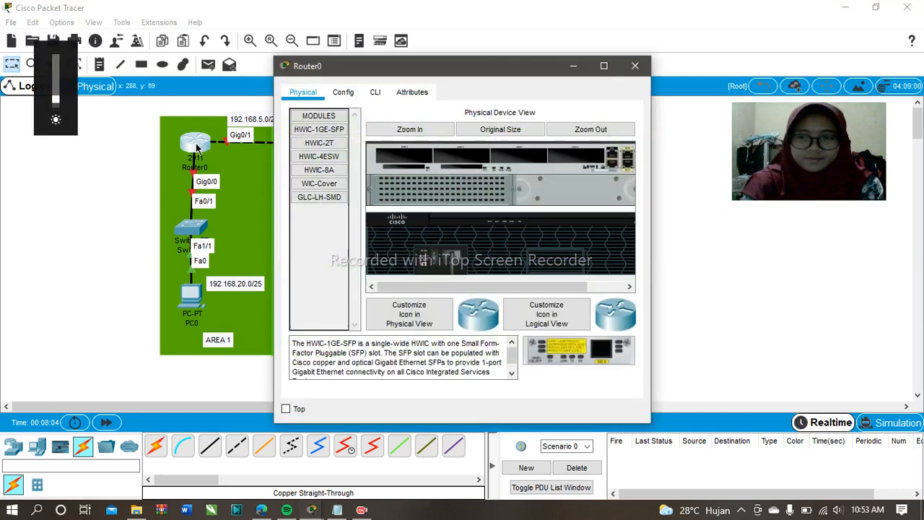
left_click(375, 93)
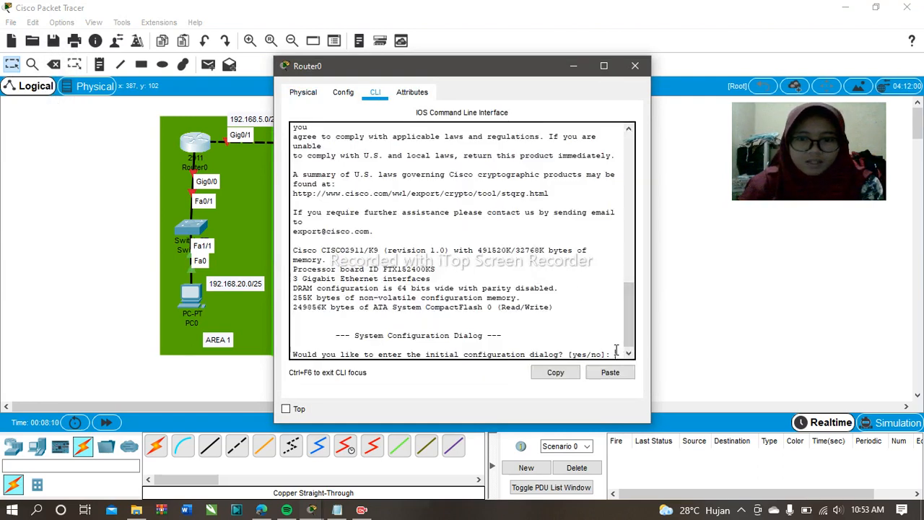
key("Return")
type("N")
key("Return")
key("Return")
type("en")
key("Return")
type("conf t")
key("Return")
Assign Router0's interface g0/0 the IP address 192.168.20.1 with subnet mask 255.255.255.128.
type("g")
key("BackSpace")
type("int 0")
key("BackSpace")
type("g0/0")
key("Return")
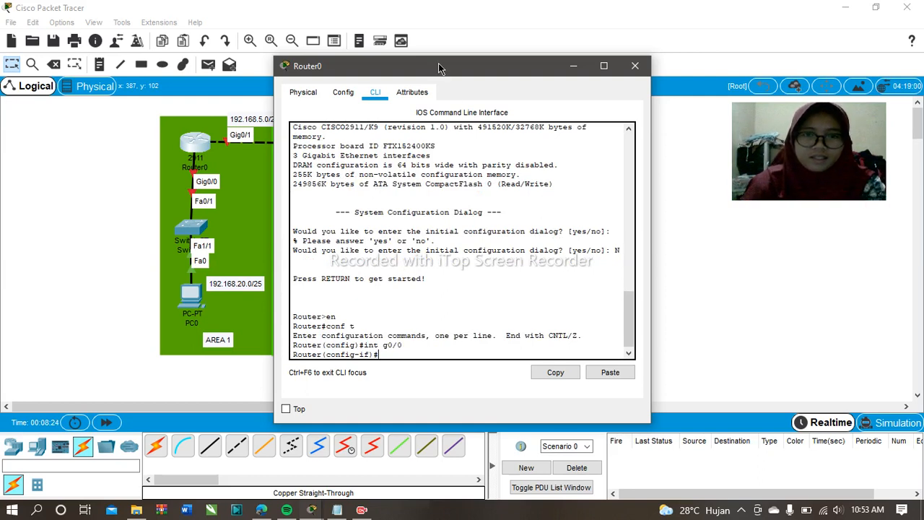
left_click_drag(439, 68, 469, 74)
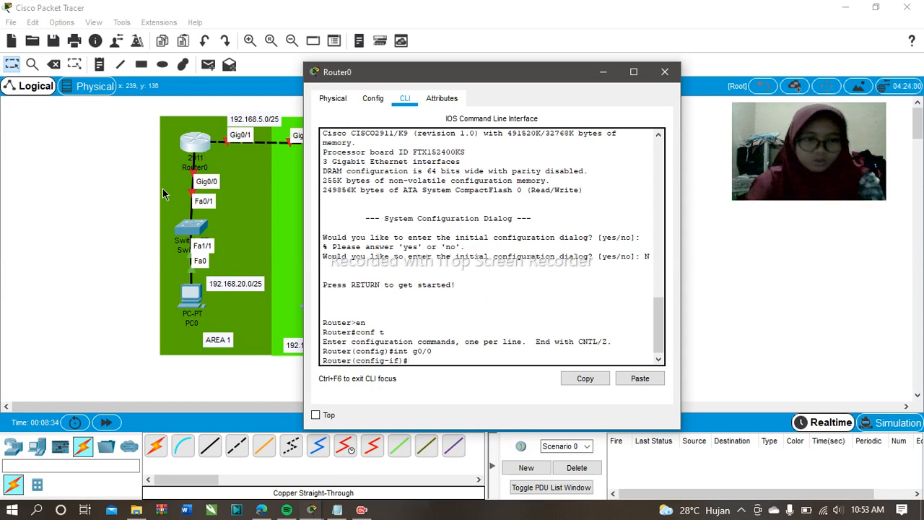
type("ip ad")
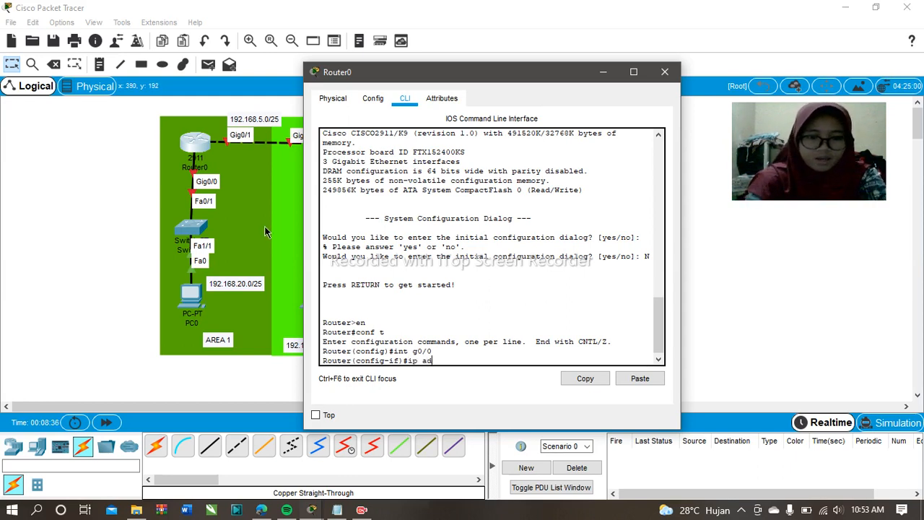
type("d 192.168")
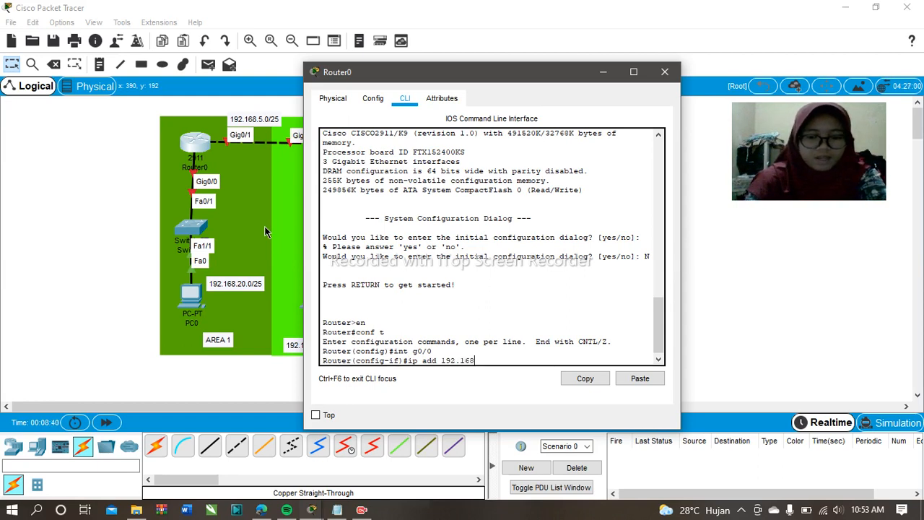
type(".20.")
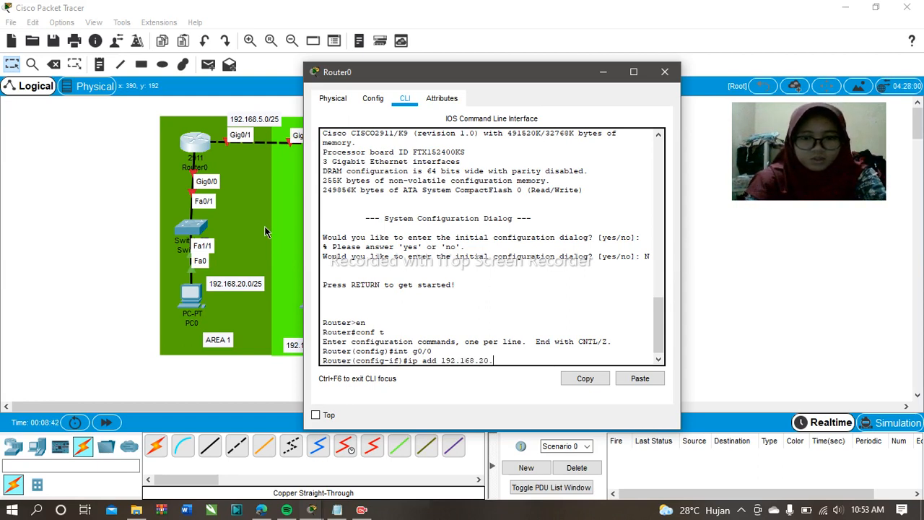
type("1 255.255.255")
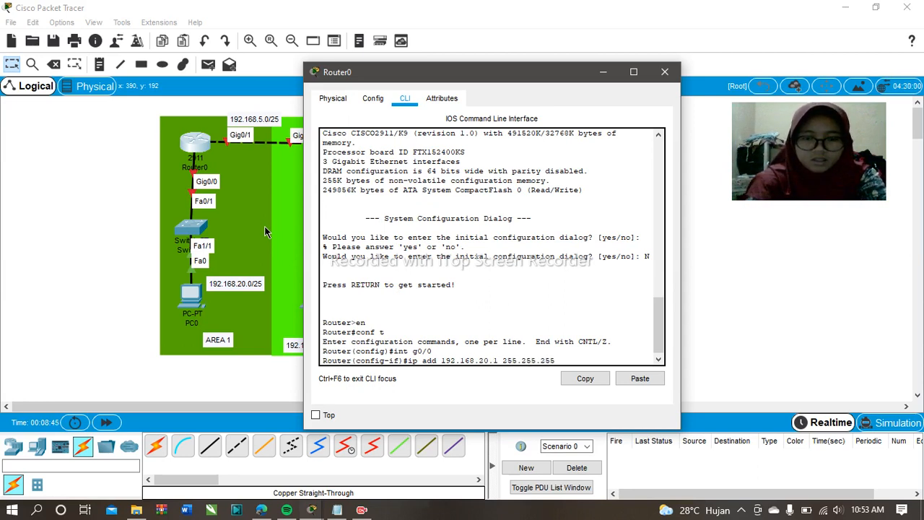
type(".12")
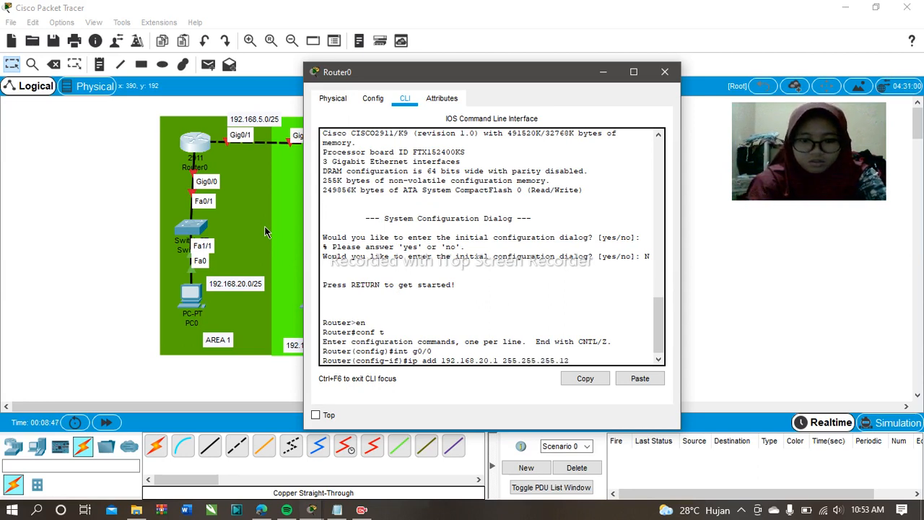
type("8")
key("Return")
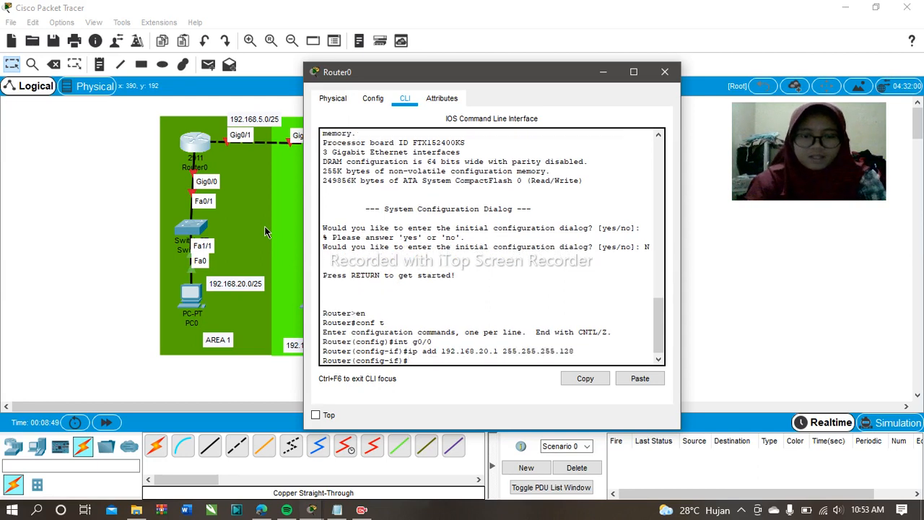
Enable Router0's g0/0 interface and return to global configuration mode.
type("no sh")
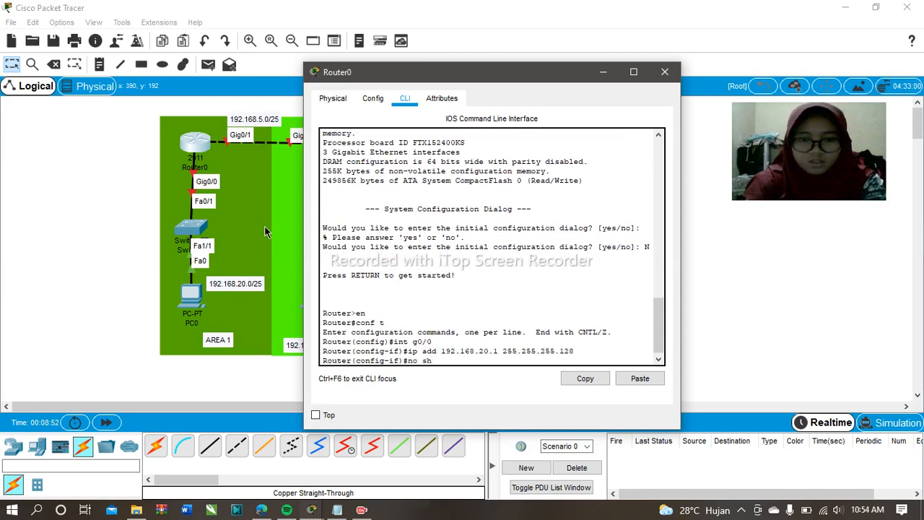
key("Return")
type("ex")
key("Return")
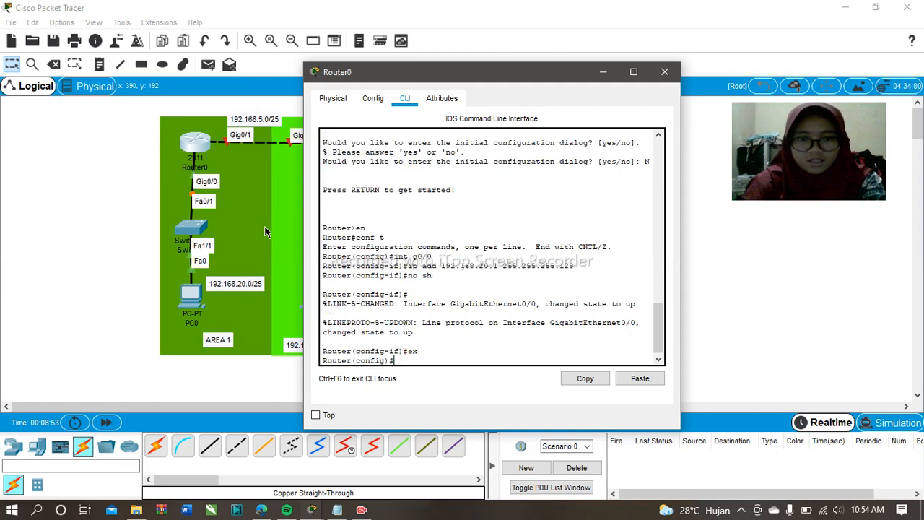
Assign Router0's interface g0/1 the IP address 192.168.5.1 with subnet mask 255.255.255.128.
type("int ")
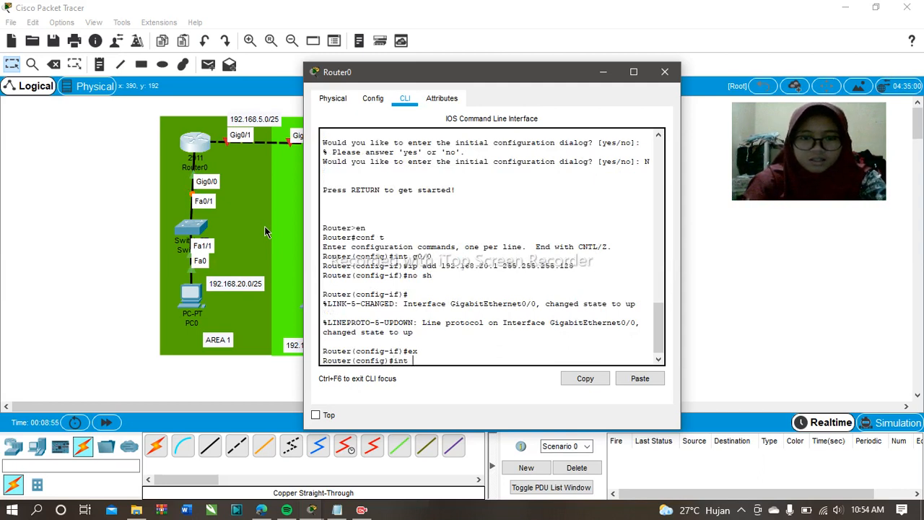
type("g0/1")
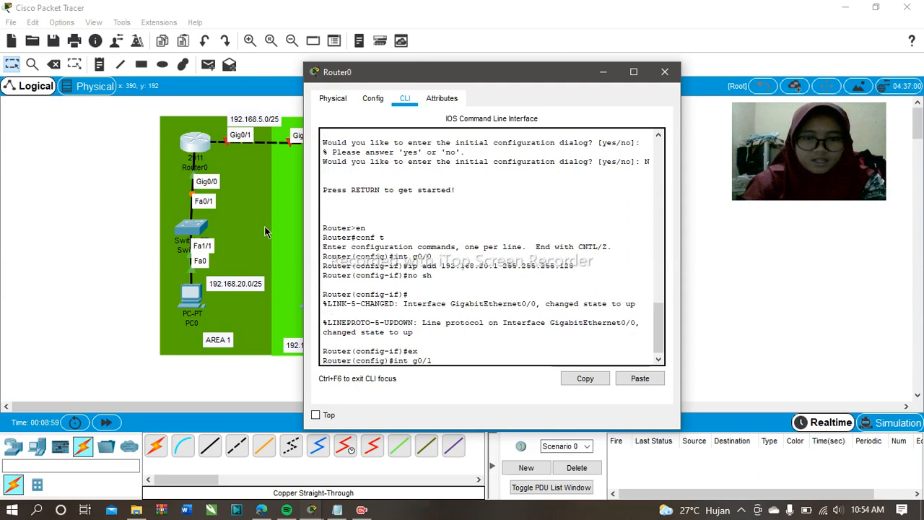
key("Return")
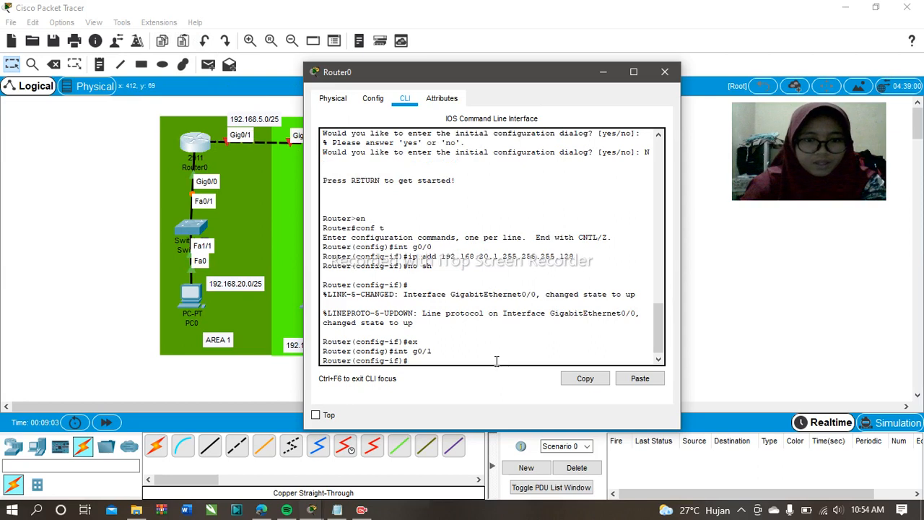
type("ip add 19")
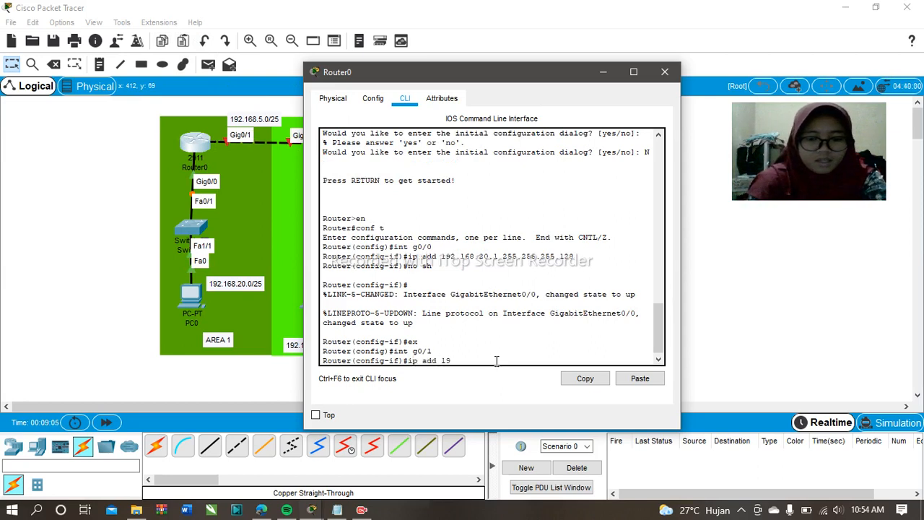
type("2.168")
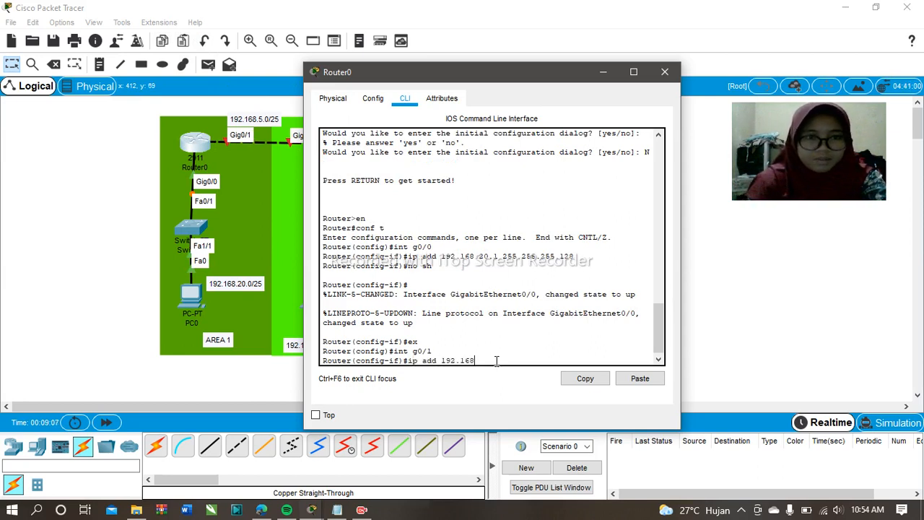
type(".5.1")
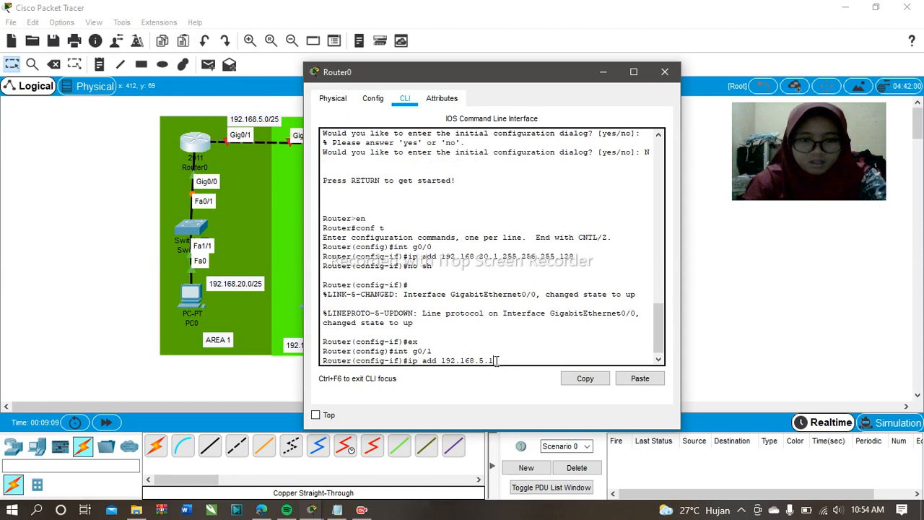
type(" 255.255.255.128")
key("Return")
Enable Router0's g0/1 interface, return to global configuration mode, and close the router's window.
type("no")
key("Return")
type("no sh")
key("Return")
type("ex")
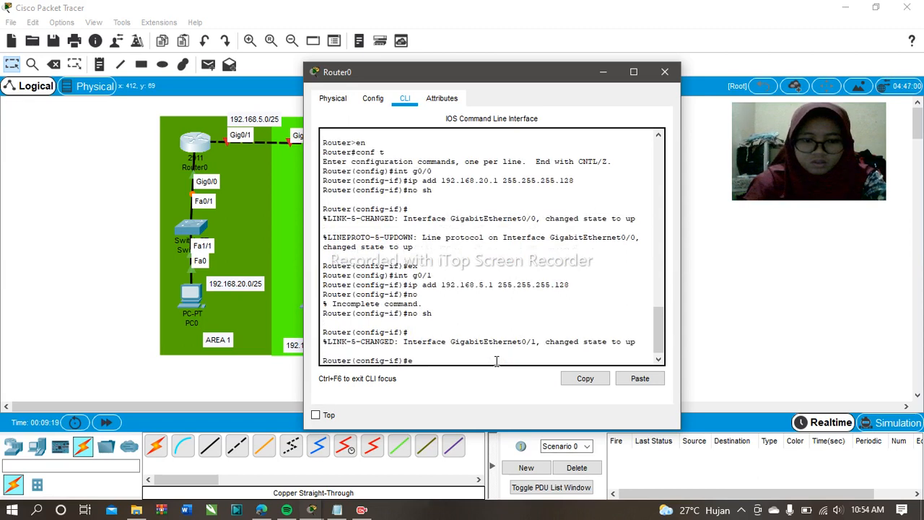
key("Return")
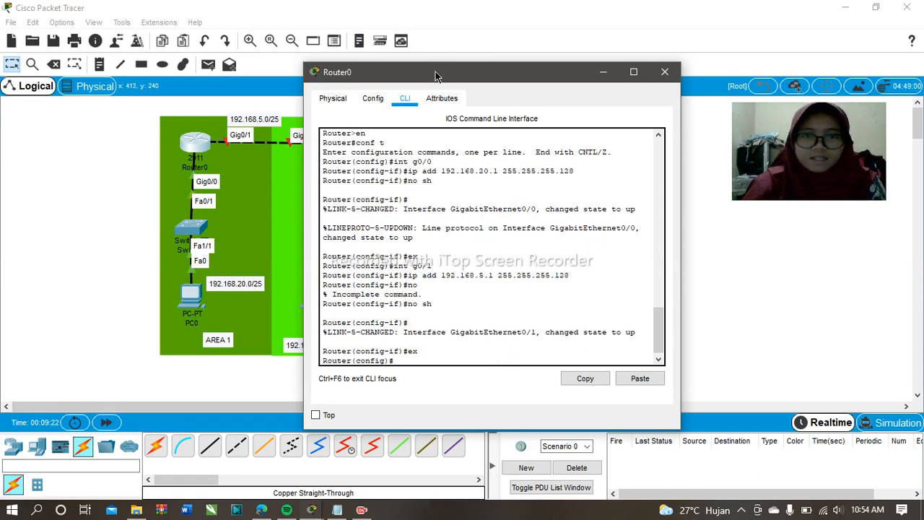
left_click(664, 72)
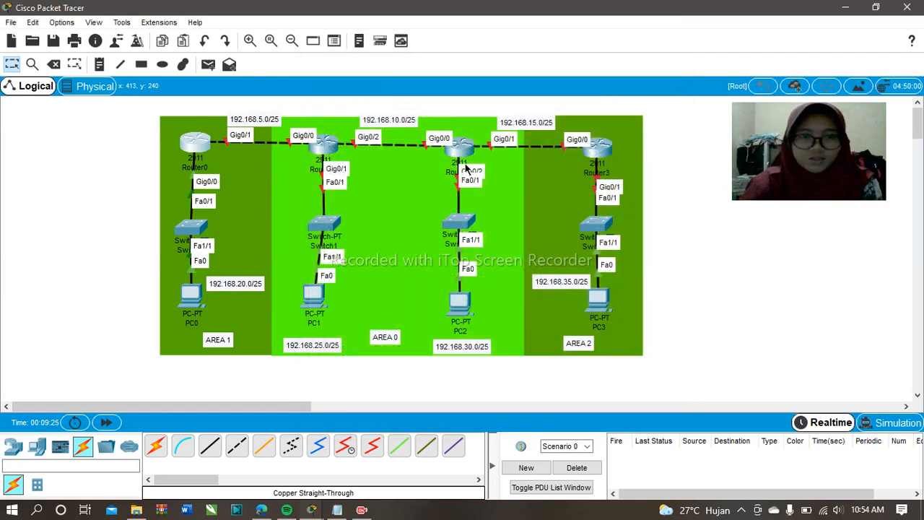
Open Router1's command line, decline the initial configuration dialog, and enter global configuration mode.
left_click(332, 148)
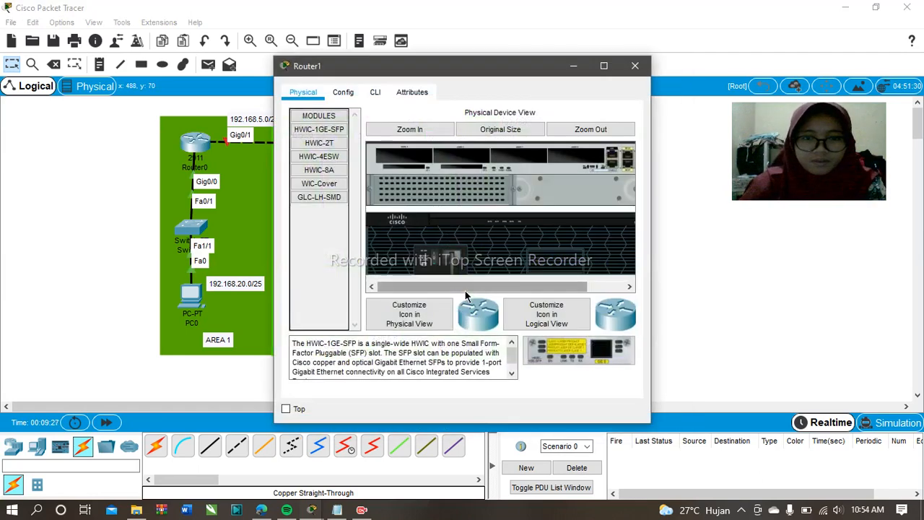
left_click(375, 92)
type("n")
key("Return")
key("Return")
type("er>e")
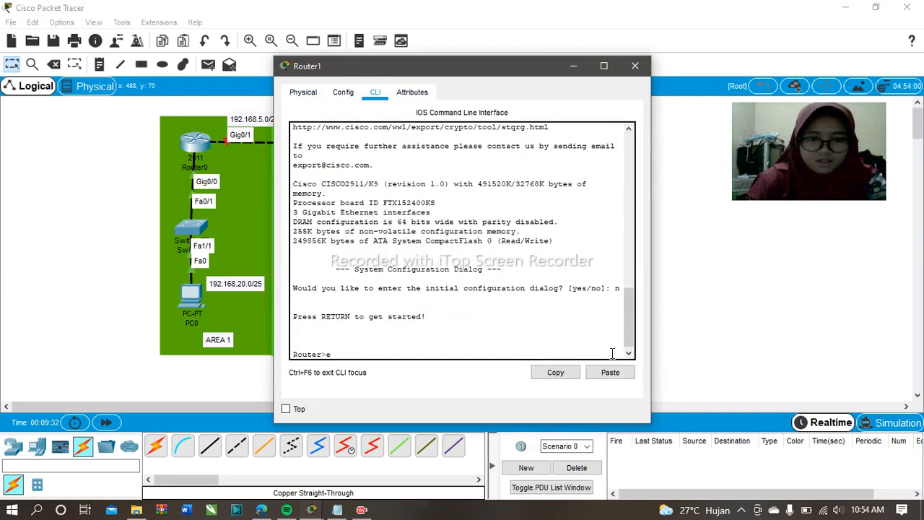
type("n")
key("Return")
type("conf t")
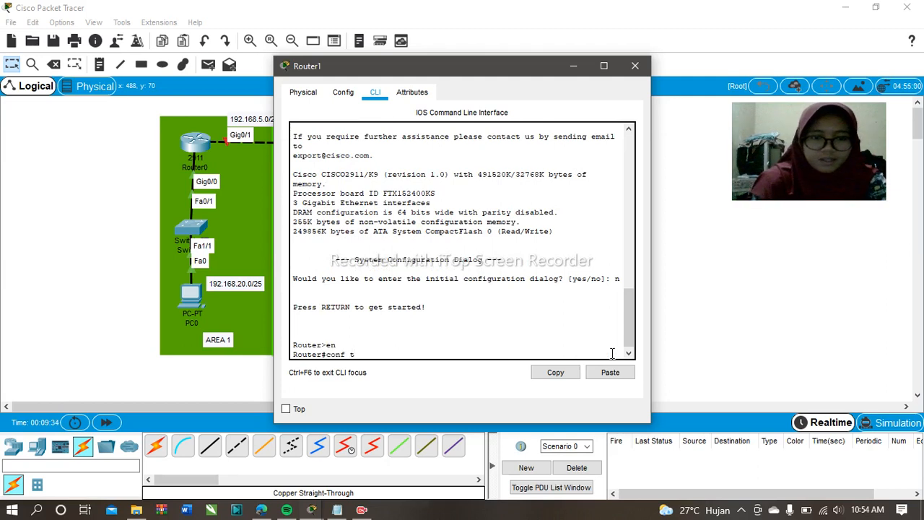
key("Return")
Assign Router1's interface g0/0 the IP address 192.168.5.2 with subnet mask 255.255.255.128.
type("int ")
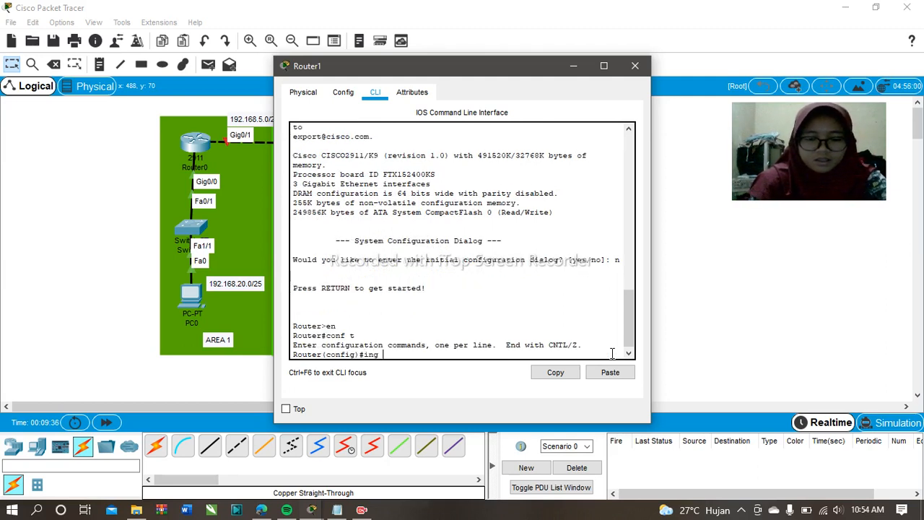
type("g0/0")
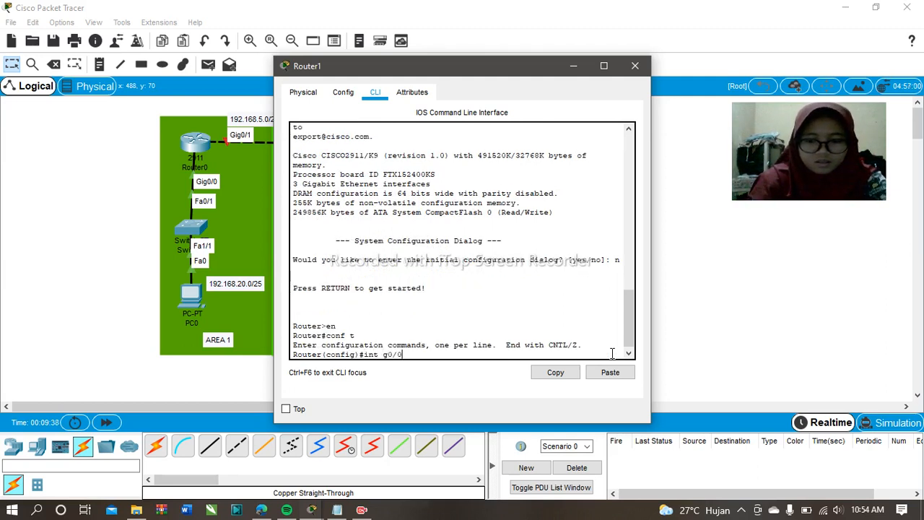
left_click_drag(468, 68, 550, 88)
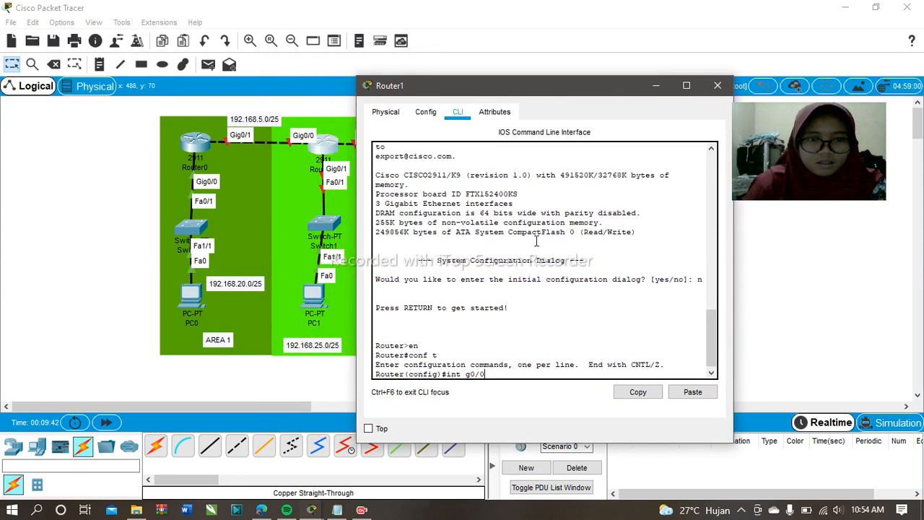
key("Return")
type("ip add 192.168")
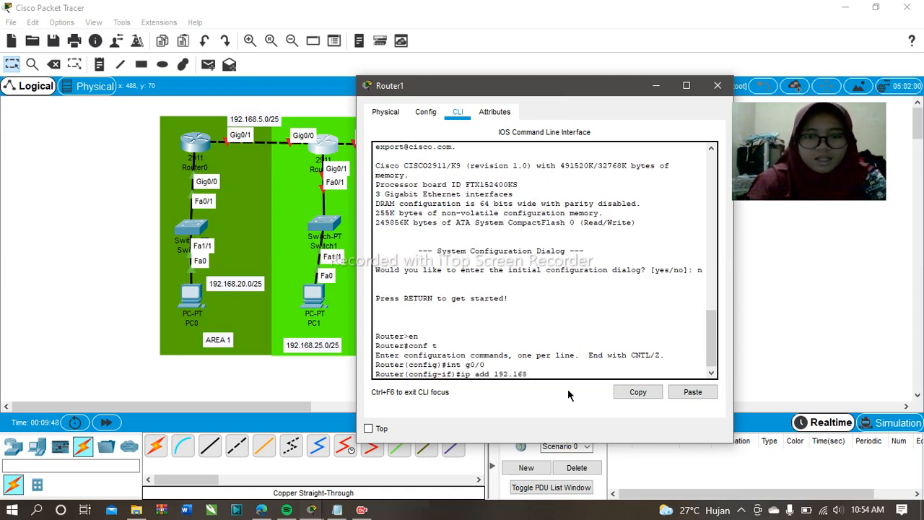
type(".5.")
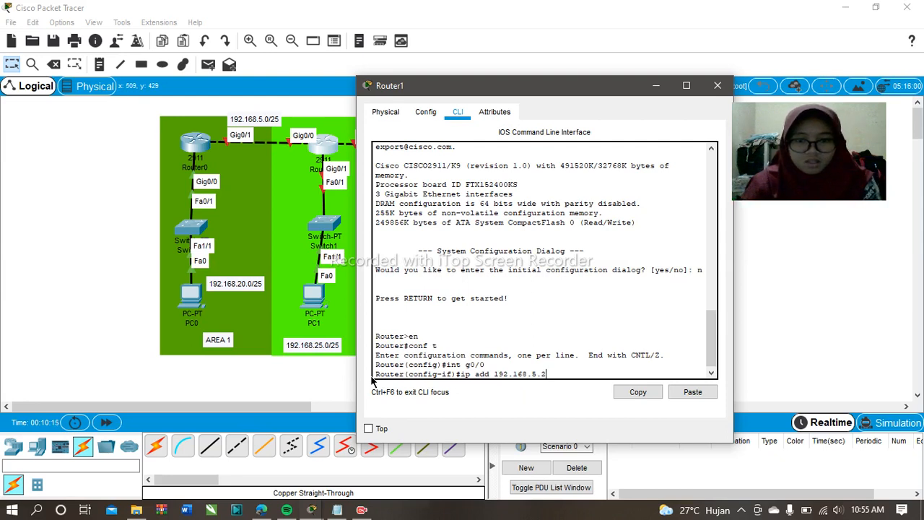
type("255.255")
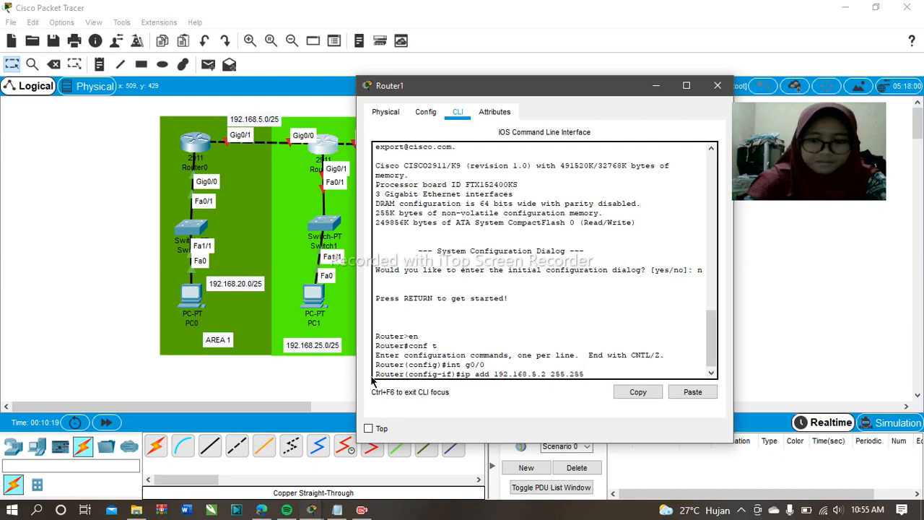
type(".255.128")
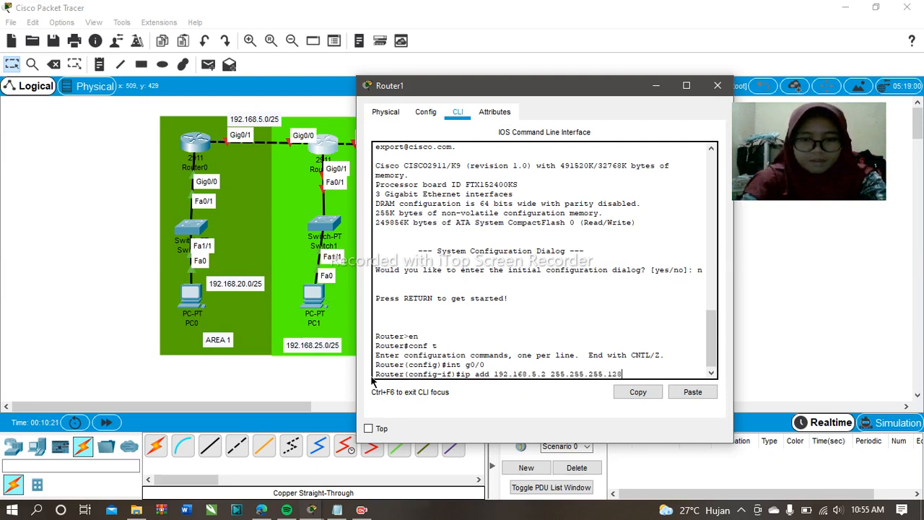
key("Return")
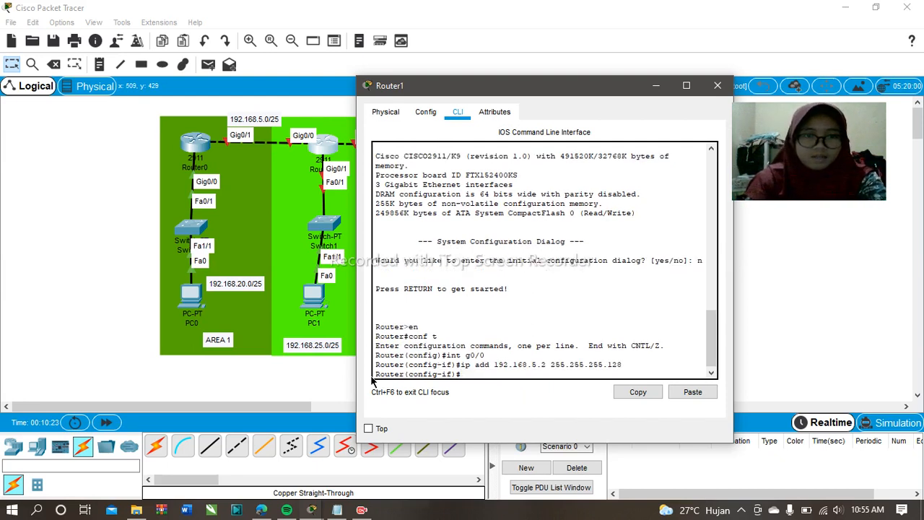
Enable Router1's g0/0 interface and return to global configuration mode.
type("no sh")
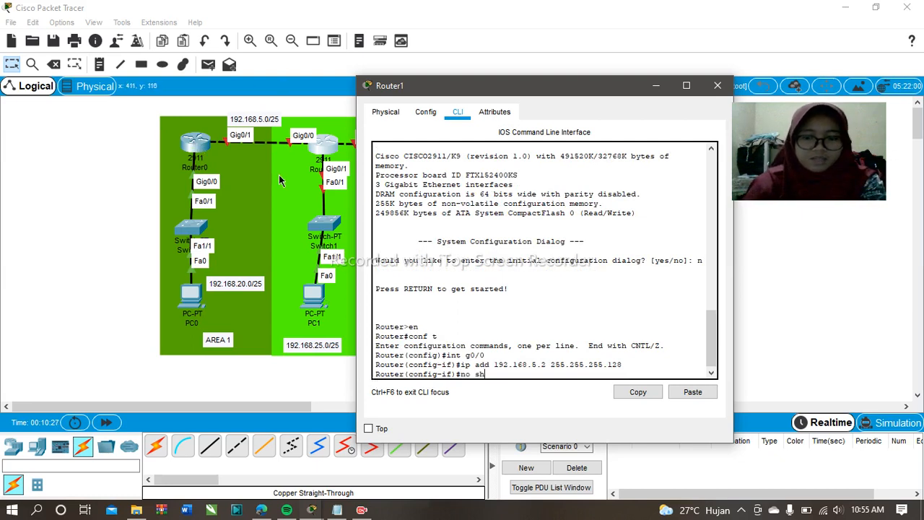
key("Return")
key("Return")
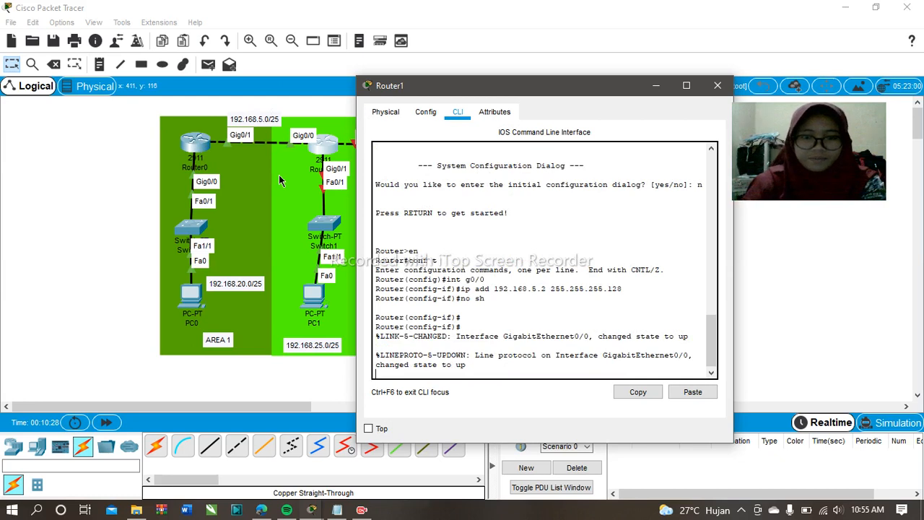
key("Return")
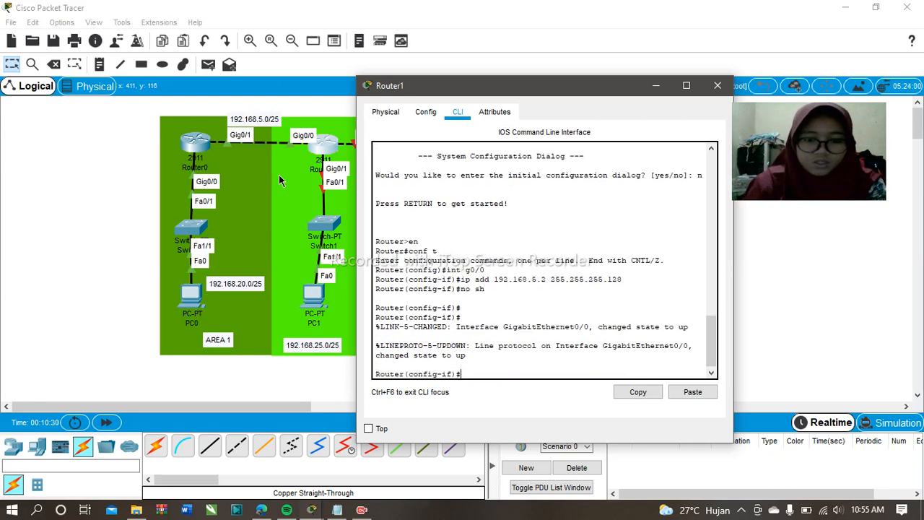
type("ex")
key("Return")
Assign Router1's interface g0/1 the IP address 192.168.25.1 with subnet mask 255.255.255.128.
type("int g0")
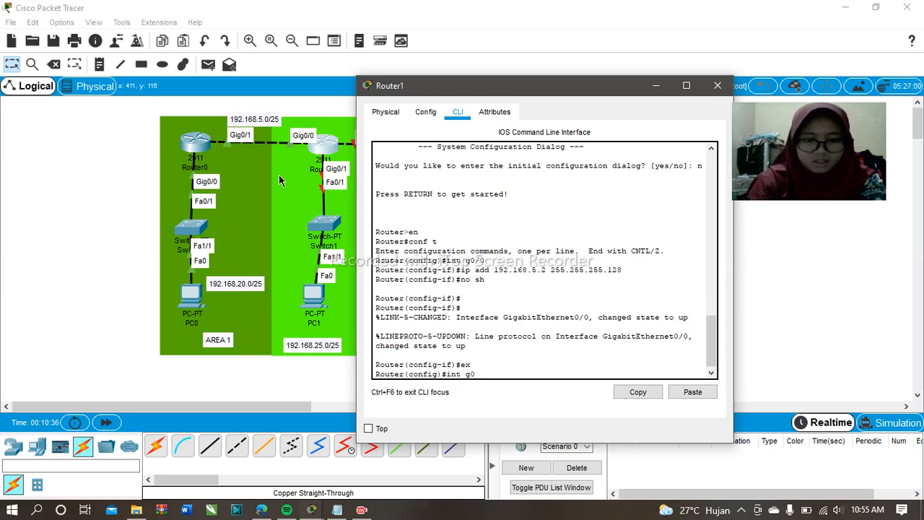
type("/1")
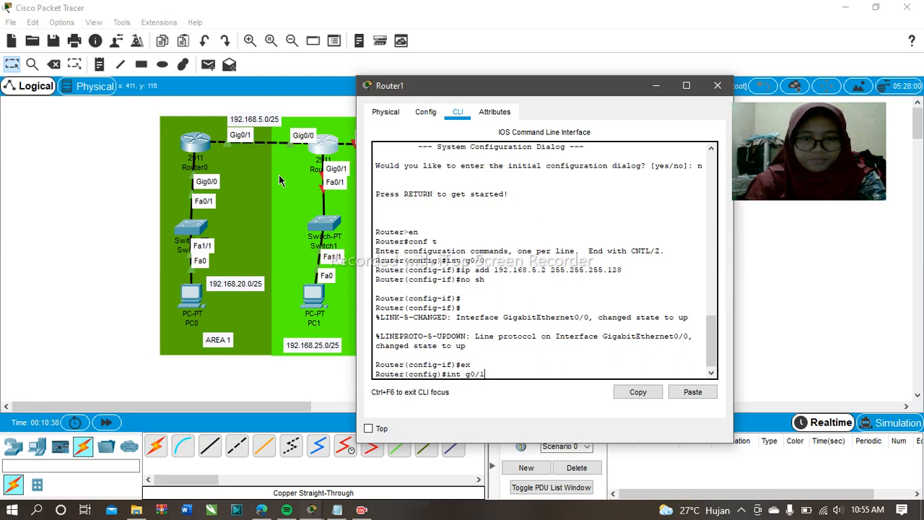
key("Return")
type("ig-if)#ip")
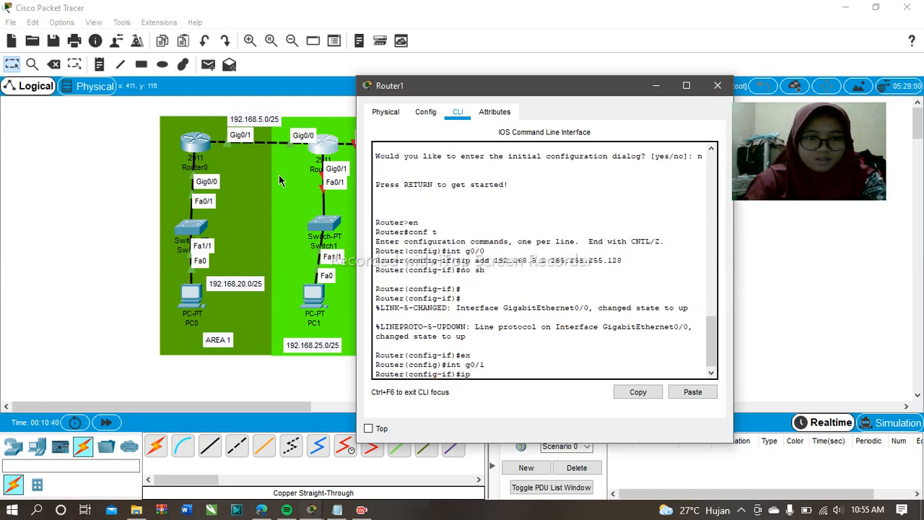
type(" 192.168.")
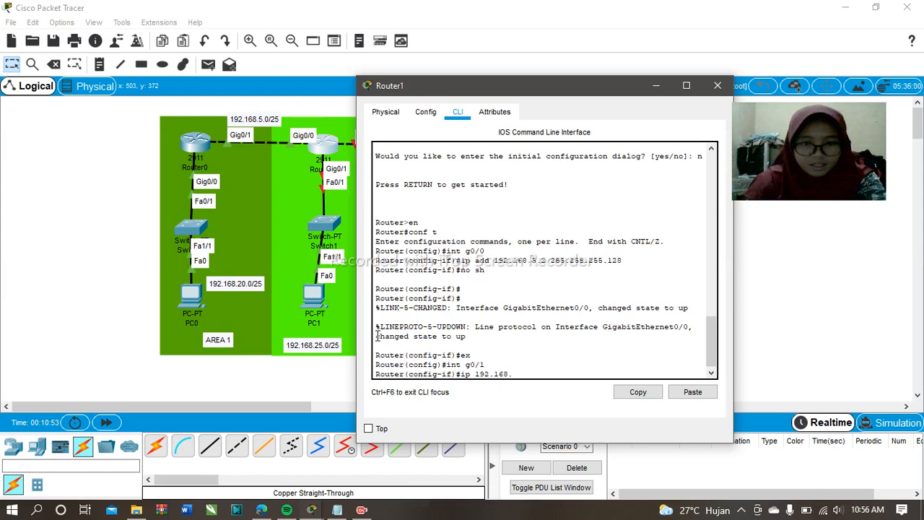
type("25.1 25")
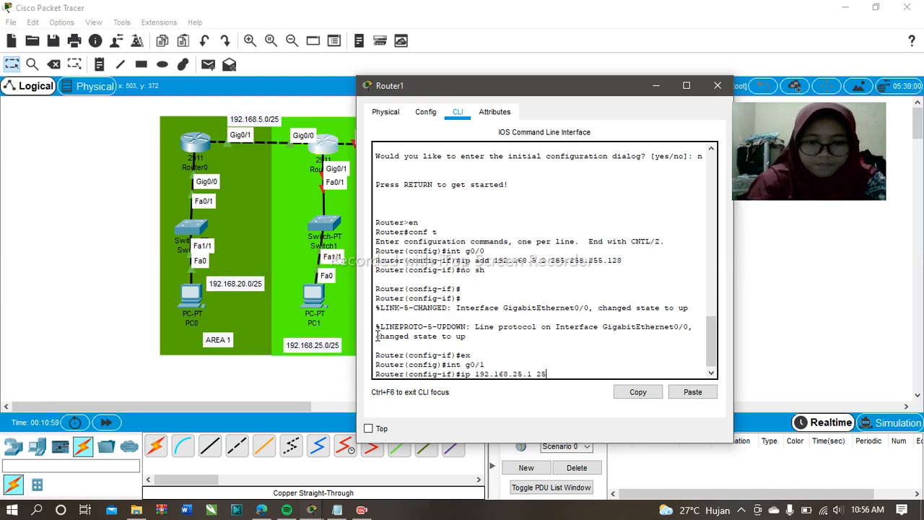
type("5.25")
type(".255.255")
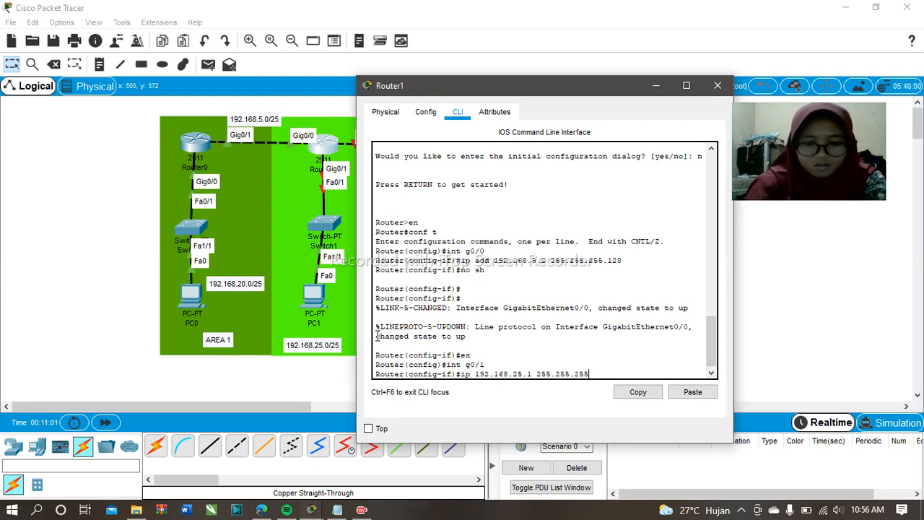
type(".128")
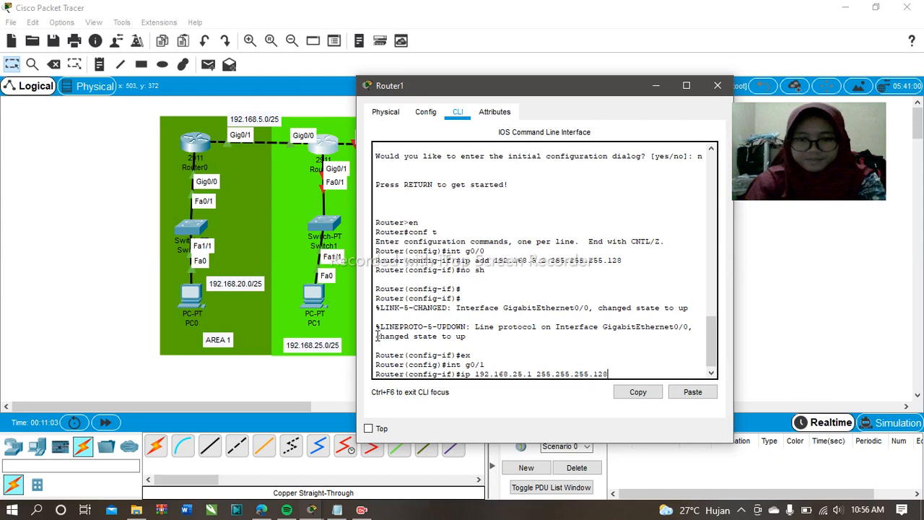
key("Return")
type("ip")
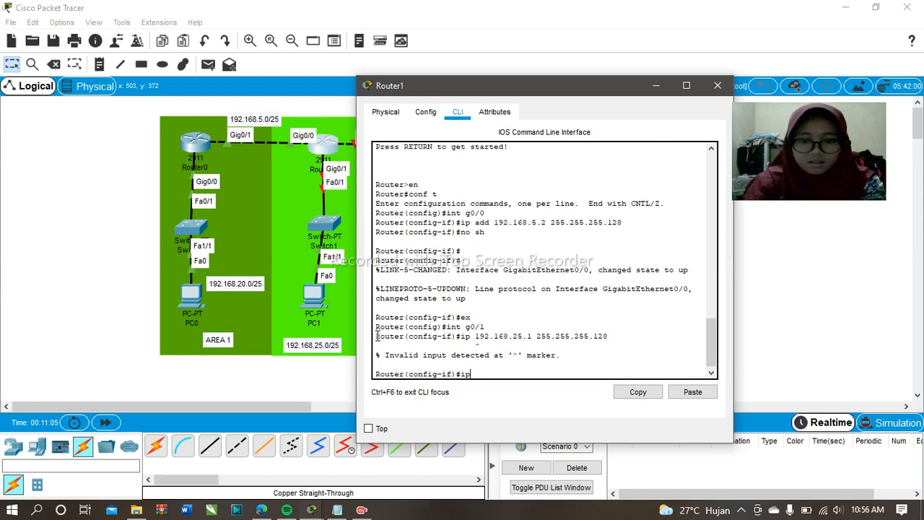
type("192.168.25.1 255.255.255.128")
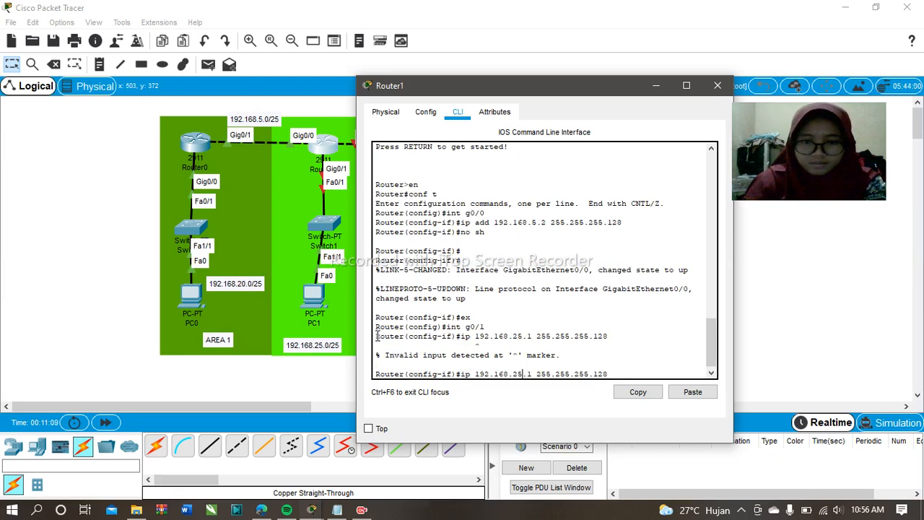
type("add")
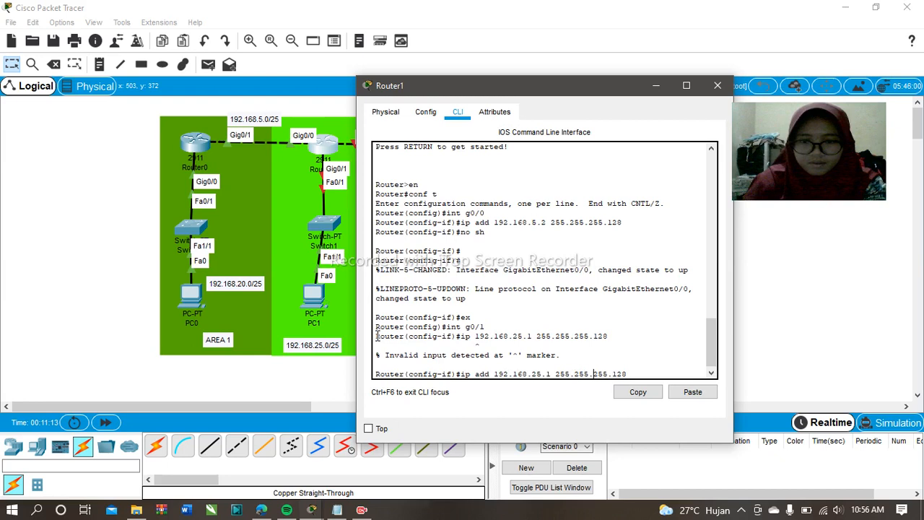
key("Return")
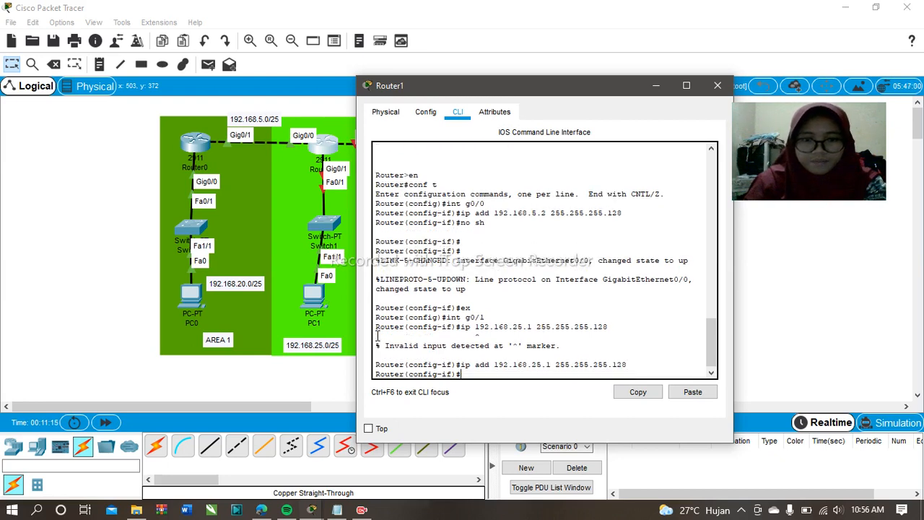
Enable Router1's g0/1 interface, return to global configuration mode, and close the router's window.
left_click_drag(461, 94, 524, 93)
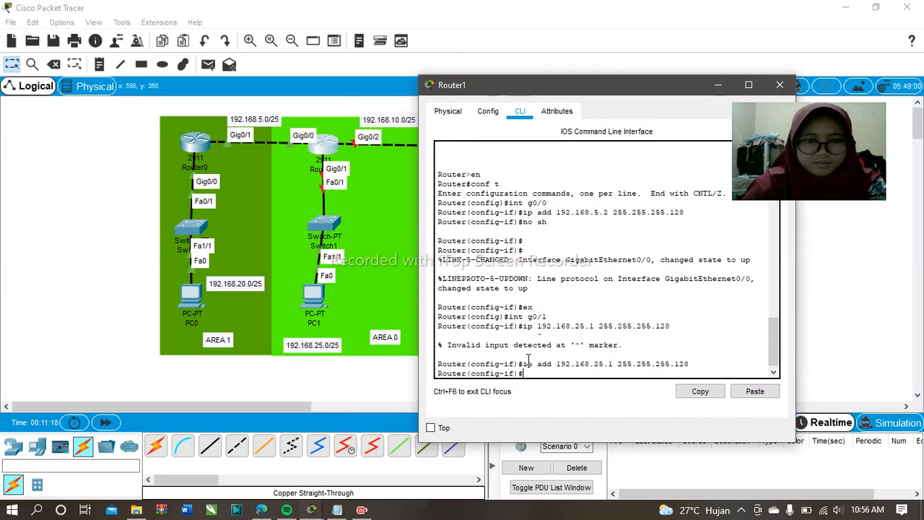
type("n")
key("BackSpace")
type("o s")
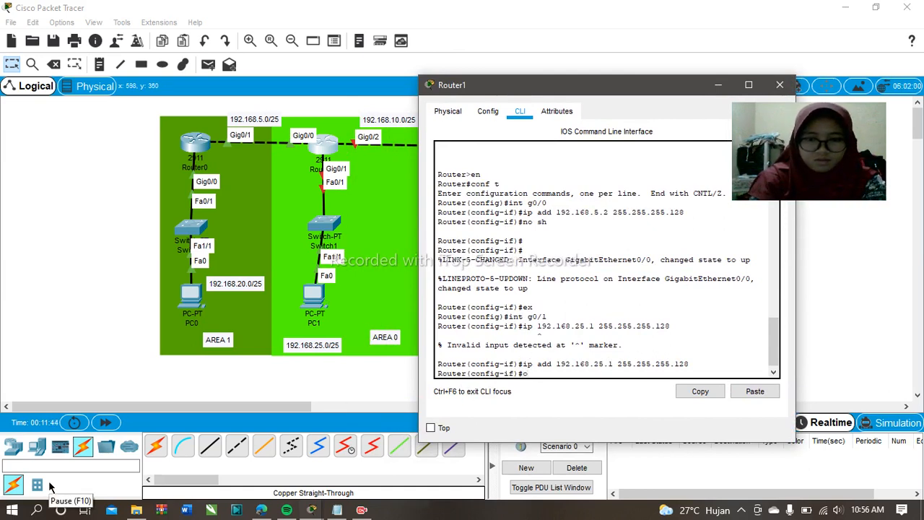
key("BackSpace")
key("BackSpace")
key("BackSpace")
type("no sh")
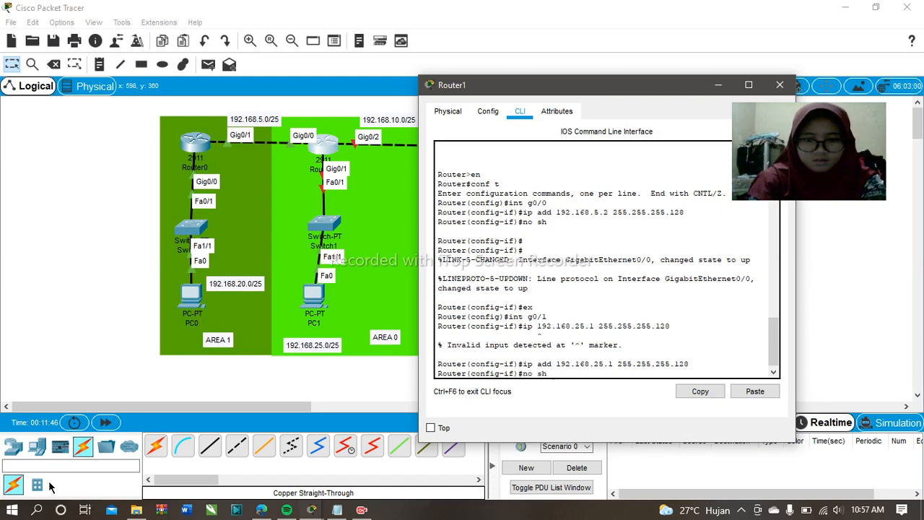
key("Return")
type("ex")
key("Return")
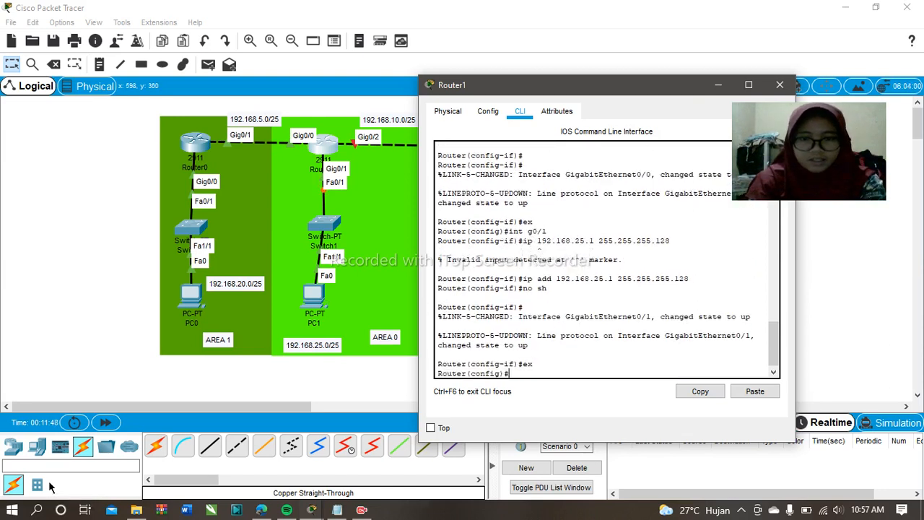
left_click(779, 85)
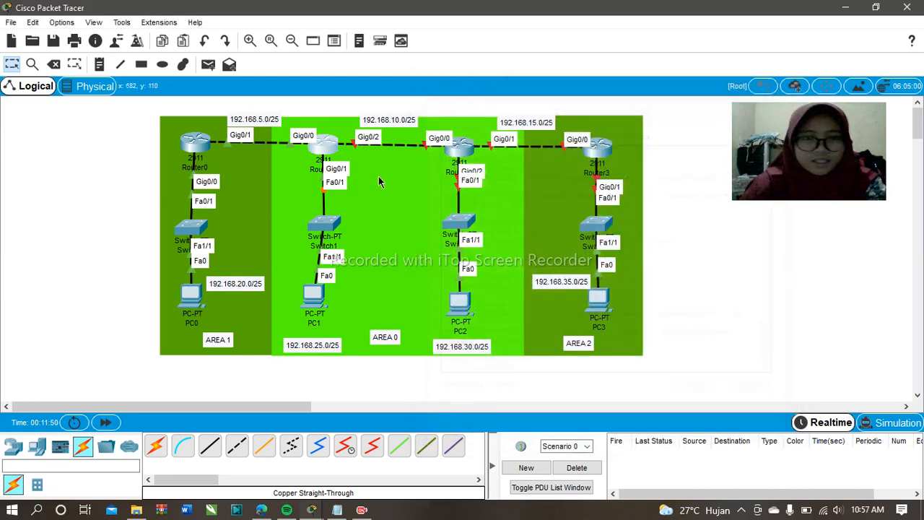
Open Router2's command-line interface and enter global configuration mode through privileged mode.
left_click(456, 148)
left_click(344, 94)
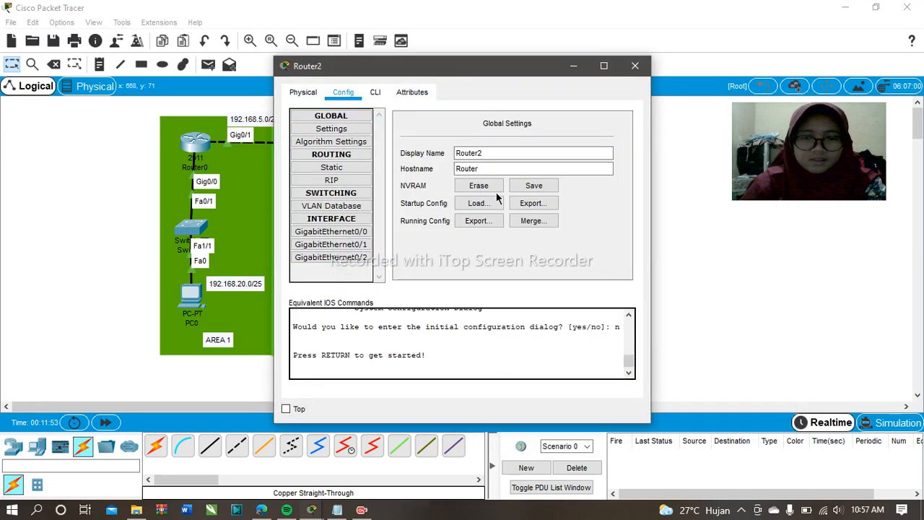
left_click(375, 94)
key("Return")
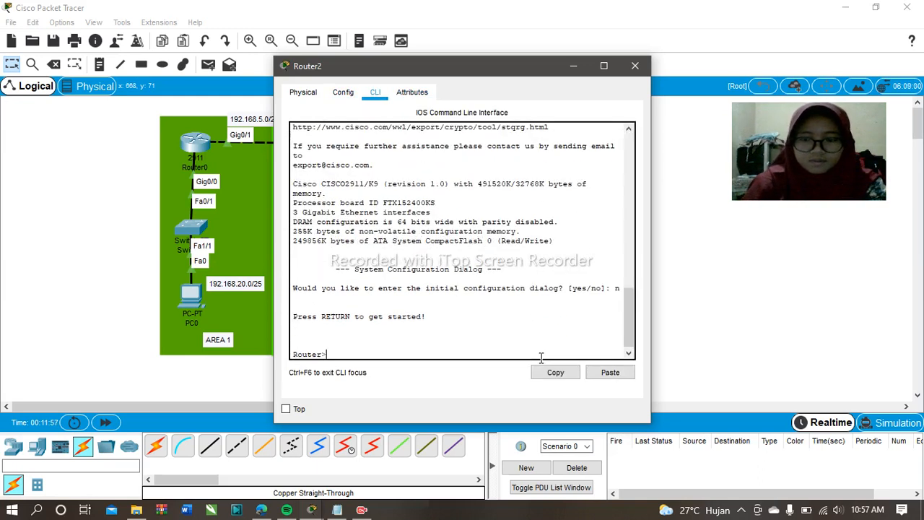
type("en")
key("Return")
type("conf t")
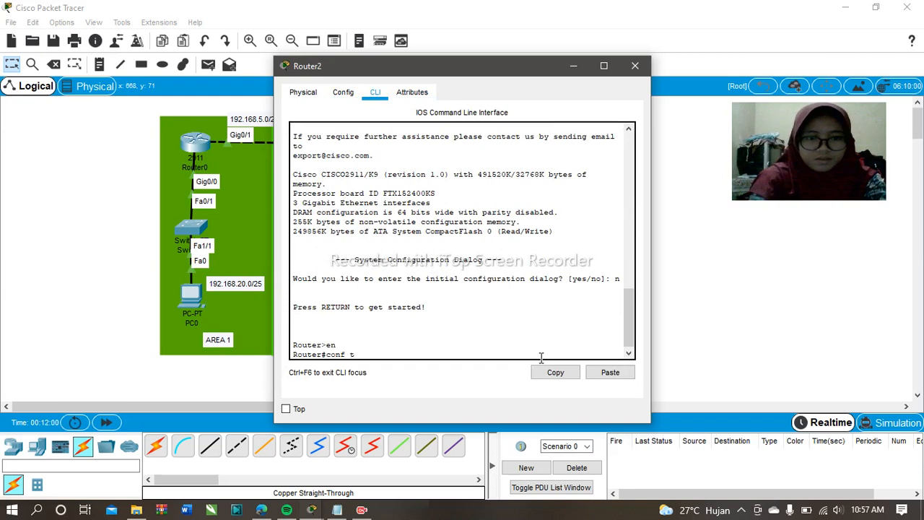
key("Return")
Try to assign Router2's interface g0/0 the address 192.168.10.2 with mask 255.255.255.129, using ip without the add keyword.
type("int g0/0")
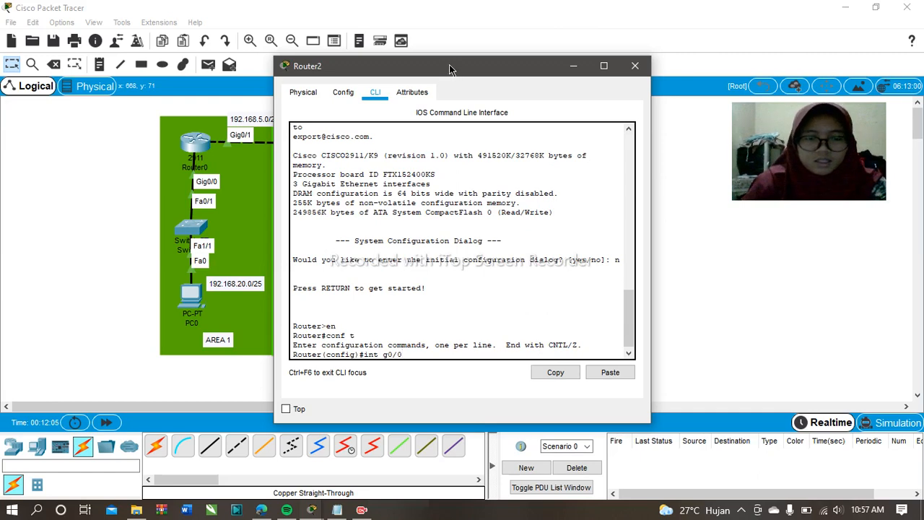
left_click_drag(449, 64, 182, 59)
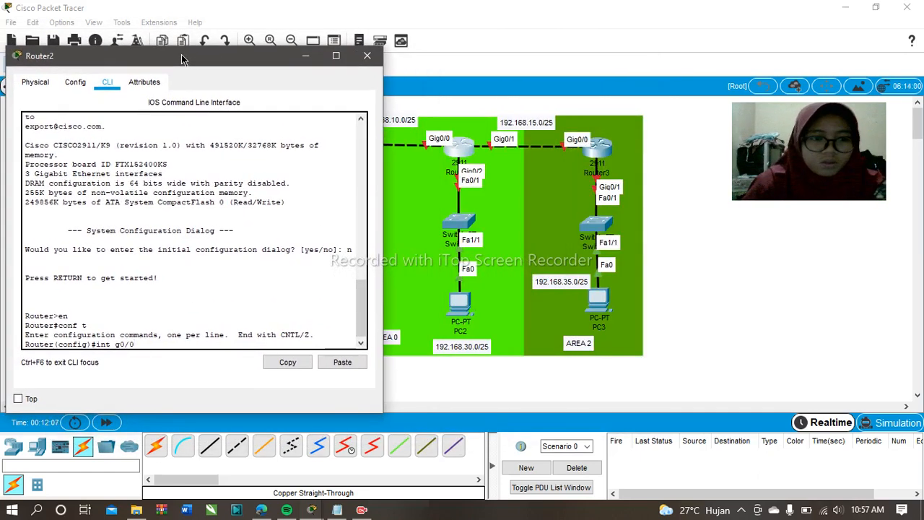
key("Return")
type("ip ")
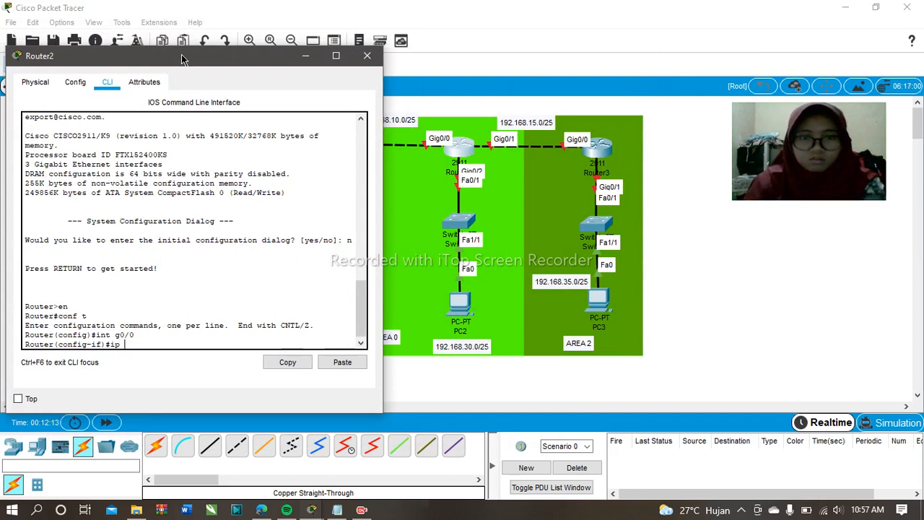
type("192.16")
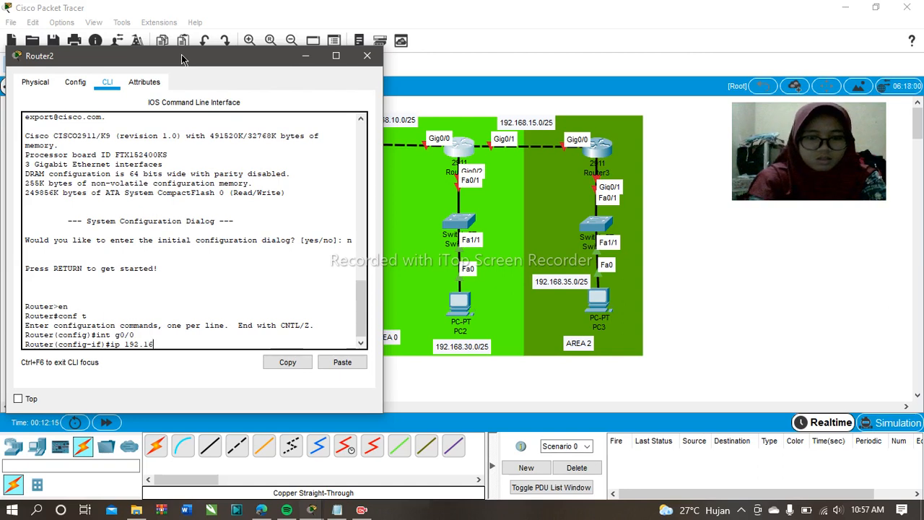
type("8.103")
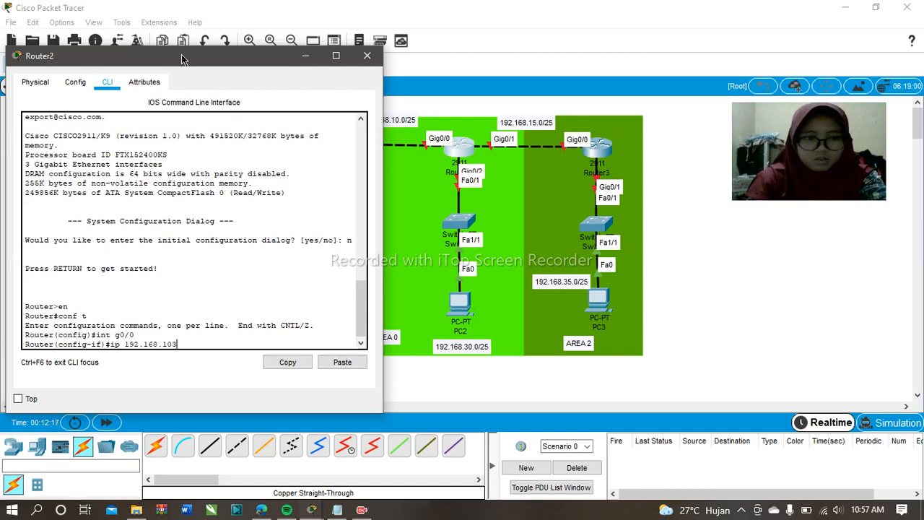
key("BackSpace")
type(".2")
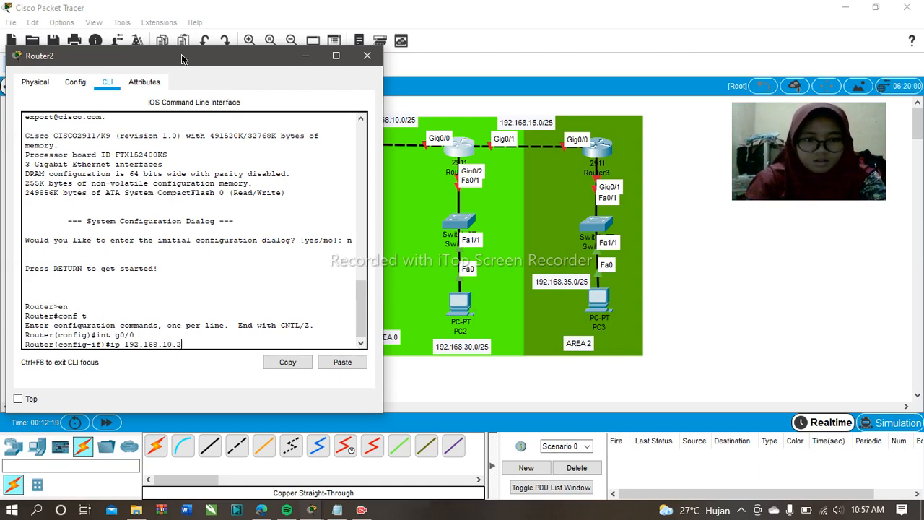
type(" 255.255")
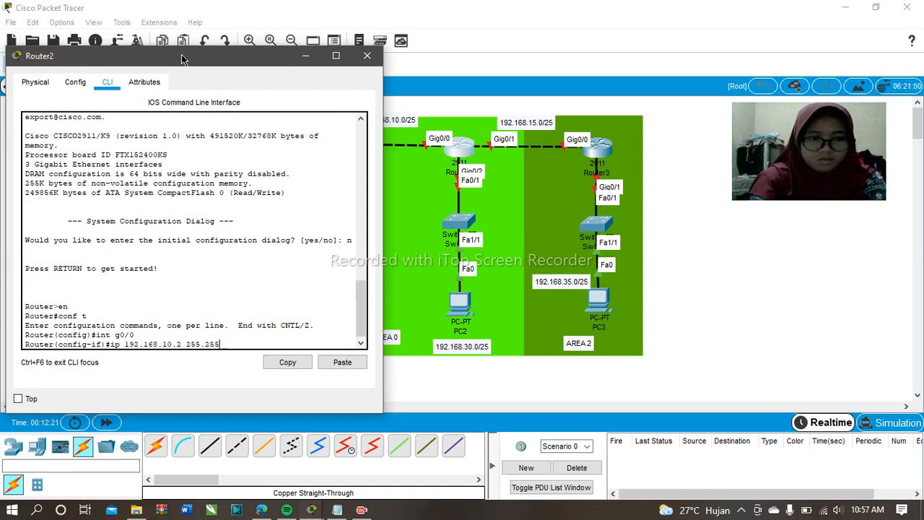
type(".255.129")
key("Return")
Assign Router2's interface g0/0 the IP address 192.168.10.2 with subnet mask 255.255.255.128.
type("ipadd")
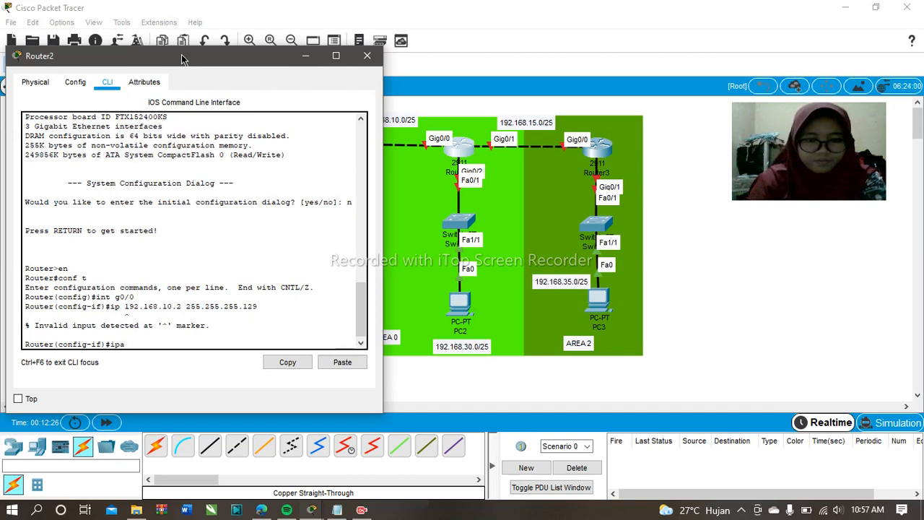
key("BackSpace")
key("BackSpace")
key("BackSpace")
type("add")
key("Up")
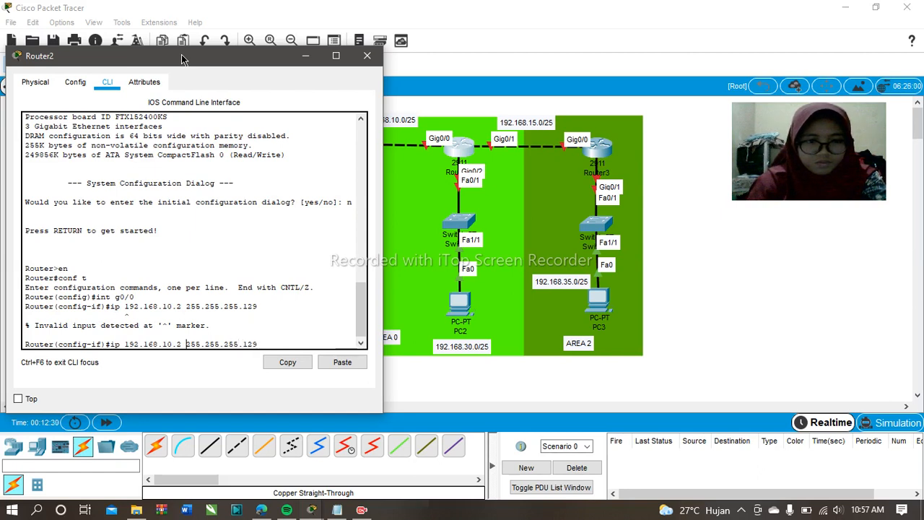
key("Left")
key("Left")
key("Left")
type("add")
key("Right")
key("Right")
key("Right")
key("Right")
key("Right")
key("Right")
key("Right")
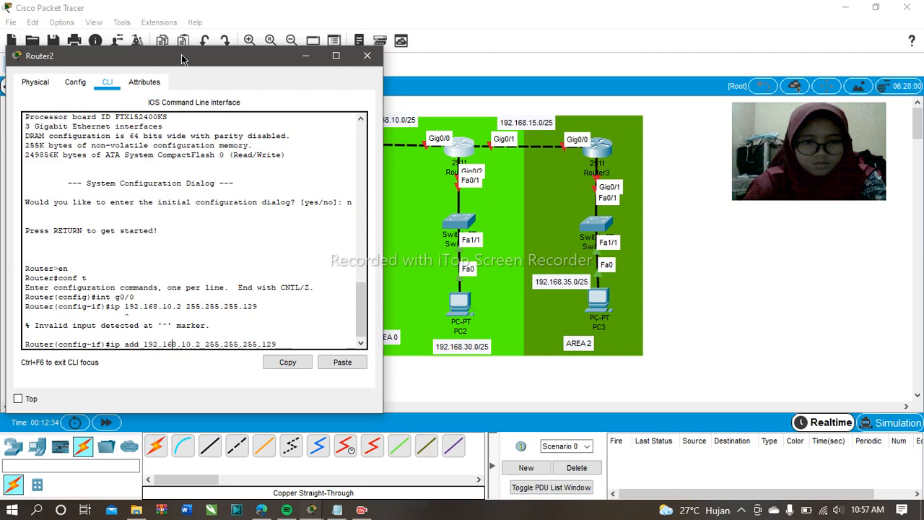
key("Right")
key("BackSpace")
type("8")
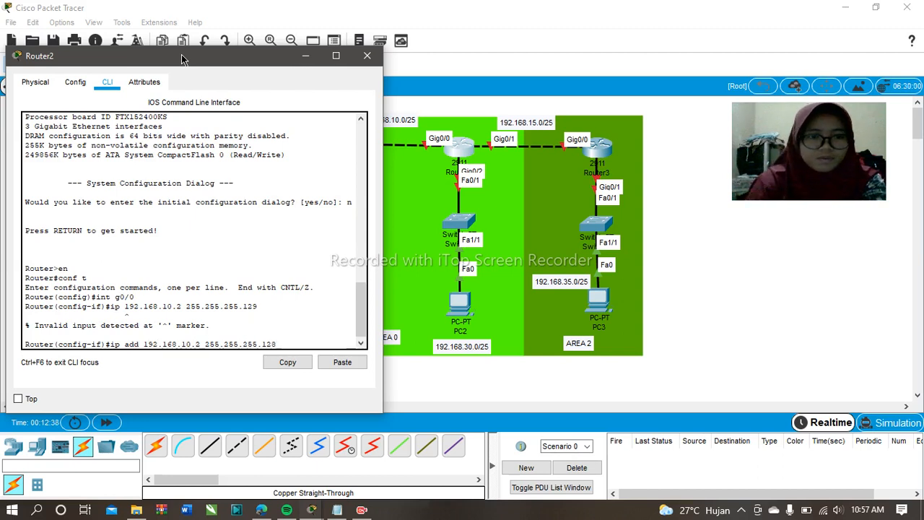
key("Return")
Enable Router2's g0/0 interface and return to global configuration mode.
type("no sh")
key("Return")
type("er(config-if)#e")
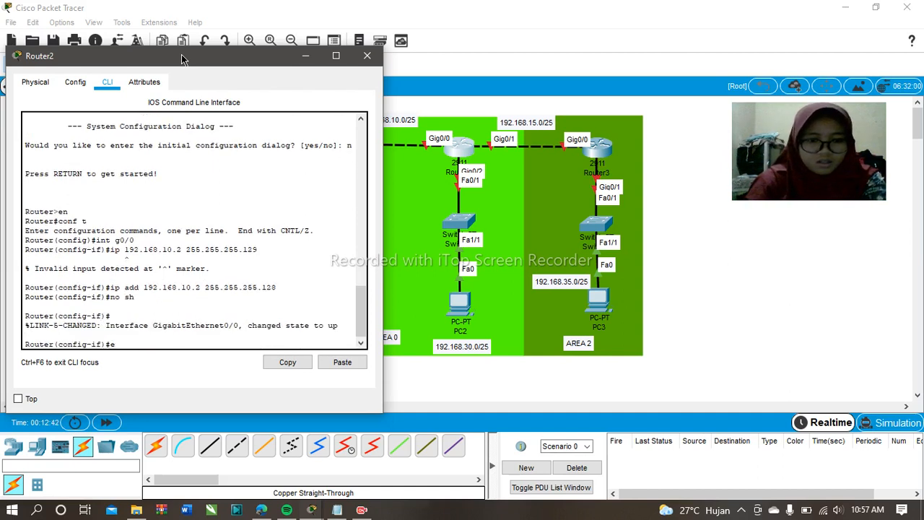
type("x")
key("Return")
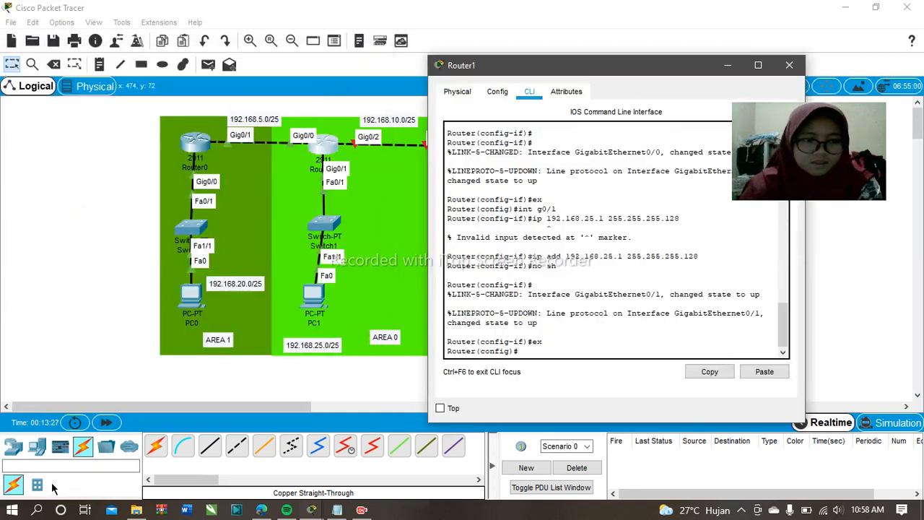
Assign Router1's interface g0/2 the IP address 192.168.10.1 with subnet mask 255.255.255.128.
type("nt")
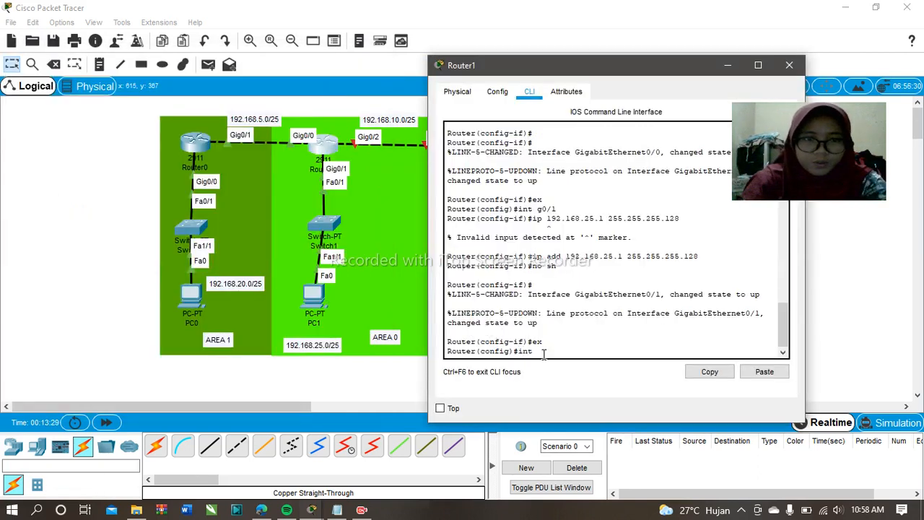
type(" g0/2")
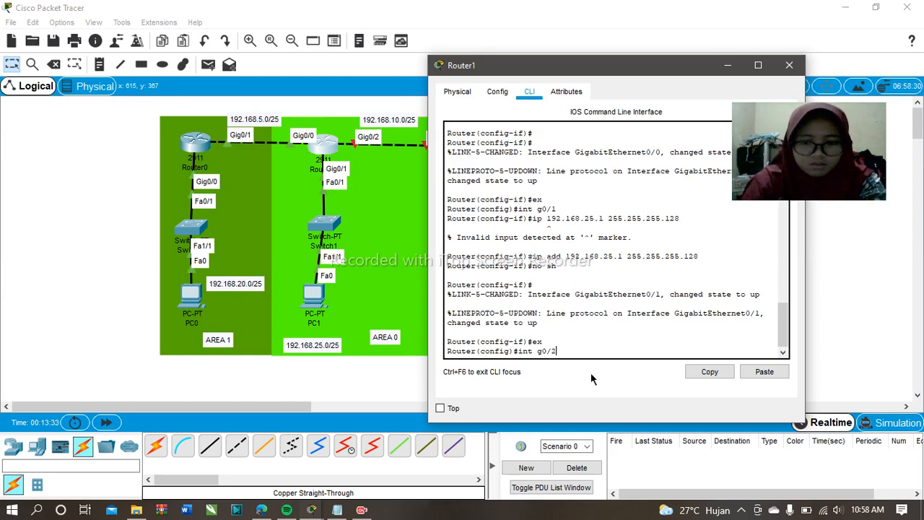
key("Return")
type("ip add 192.1")
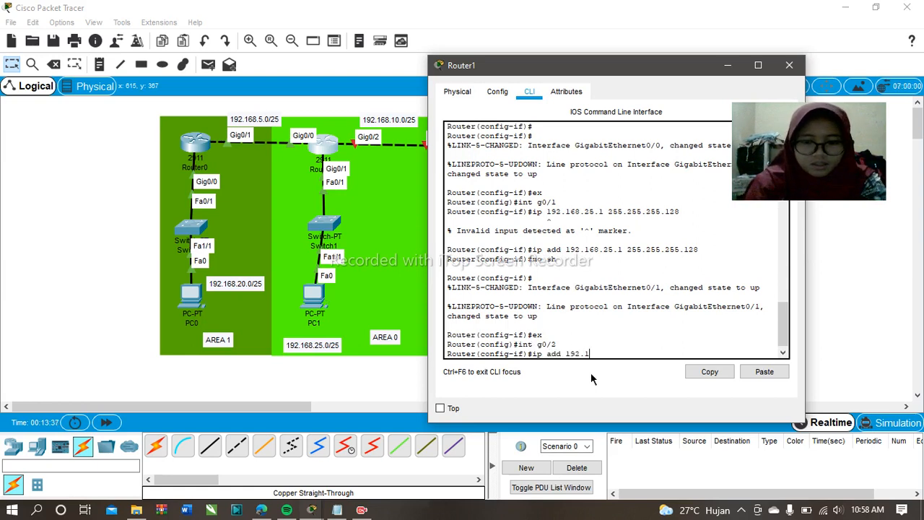
type("68.10.1 255.255.255.")
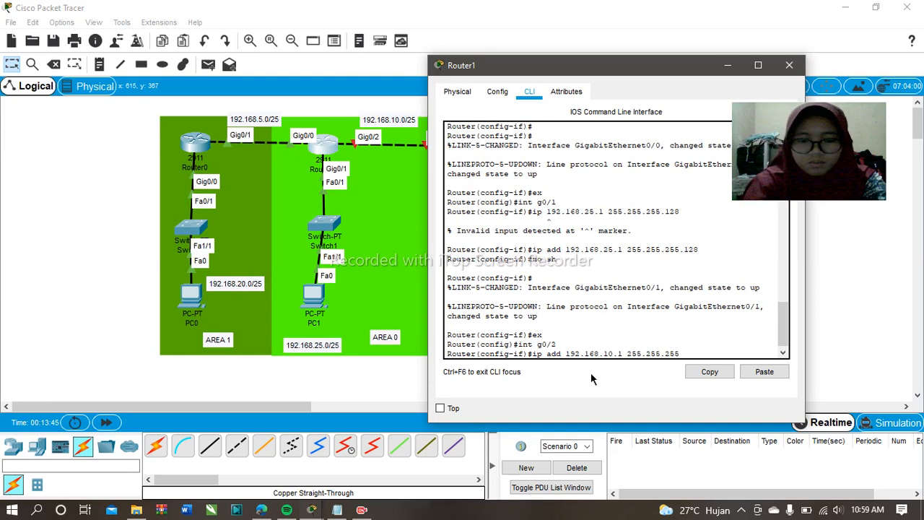
type("128")
key("Return")
Enable Router1's g0/2 interface, return to global configuration mode, and close Router1's window.
type("no sh")
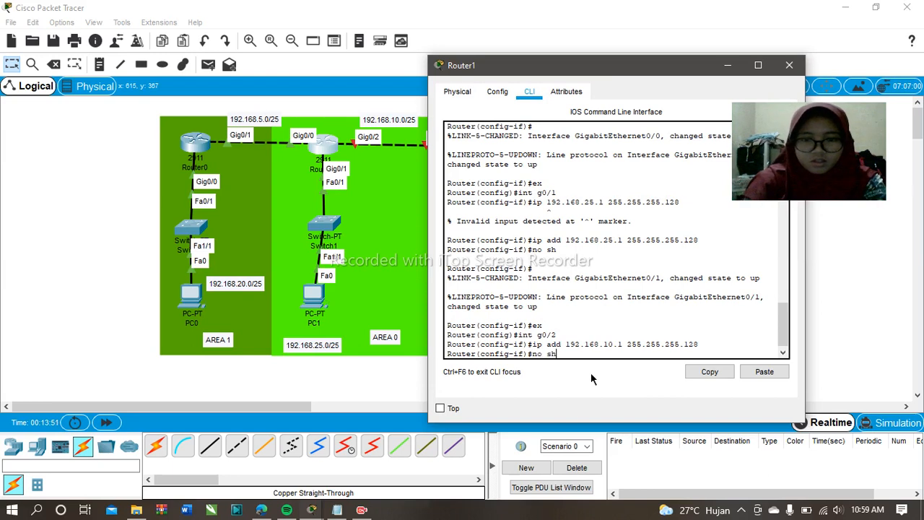
key("Return")
type("ex")
key("Return")
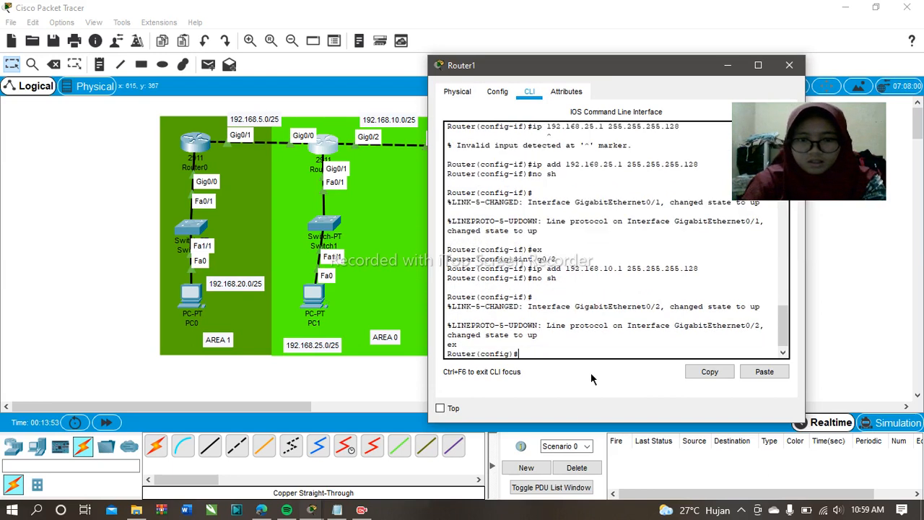
left_click(789, 64)
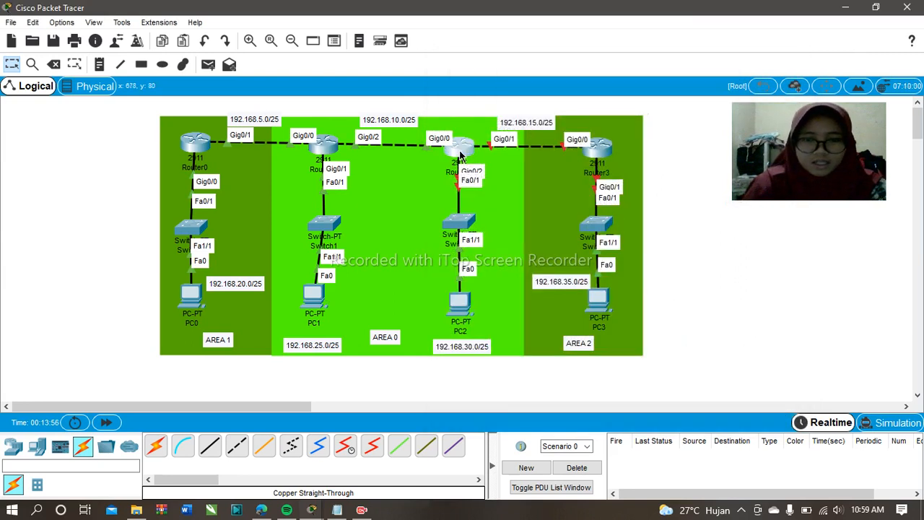
Reopen Router2's command line and assign its interface g0/2 the IP address 192.168.30.1 with subnet mask 255.255.255.128.
left_click(460, 148)
left_click(450, 351)
key("Return")
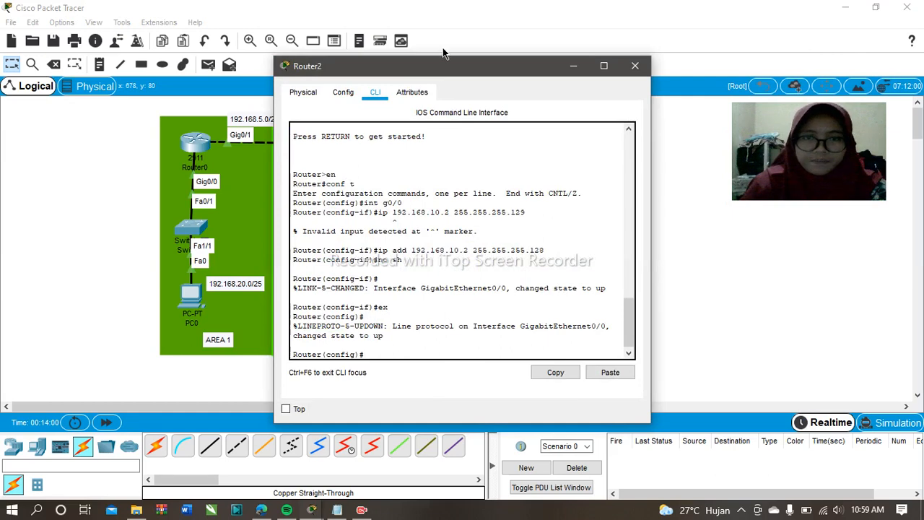
left_click_drag(448, 64, 252, 51)
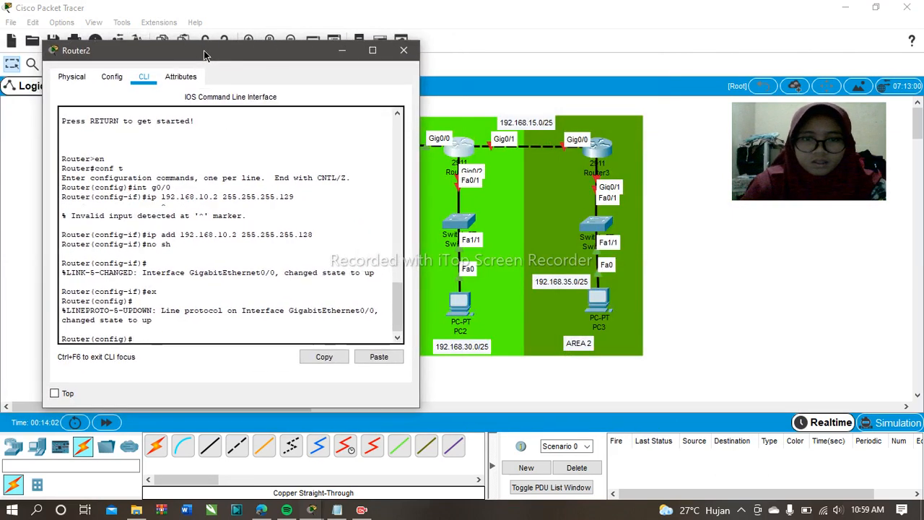
type("in")
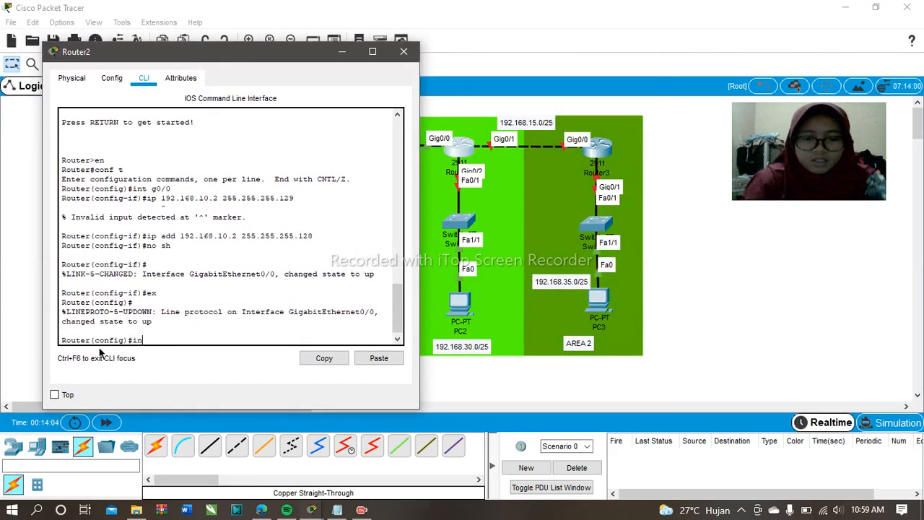
type("t g0")
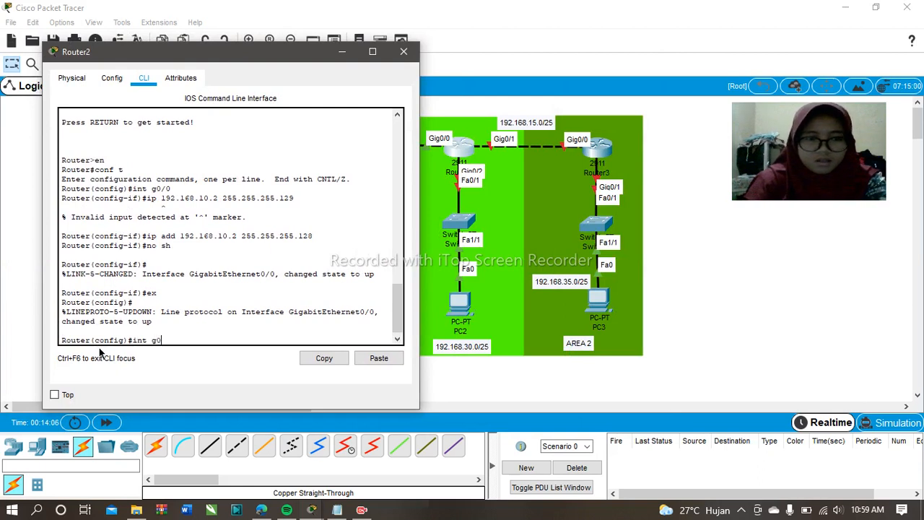
type("/2")
key("Return")
type("ip add")
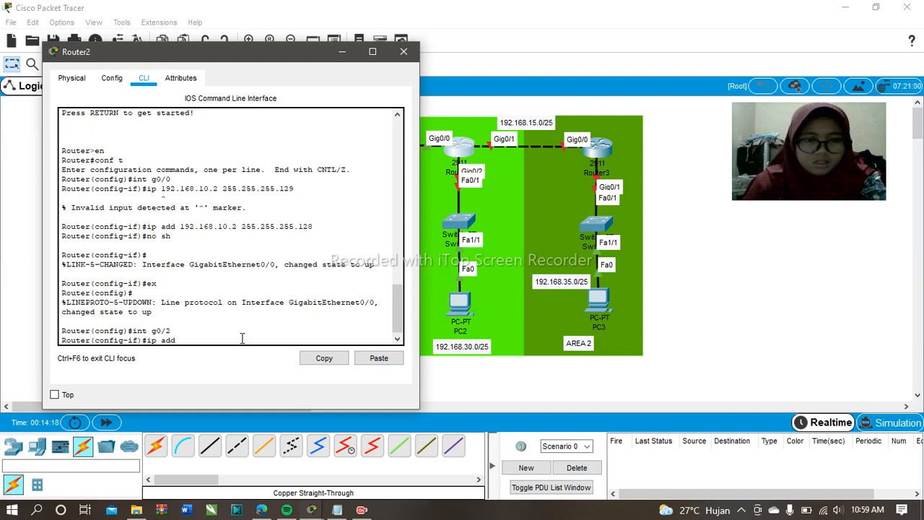
type("192.168")
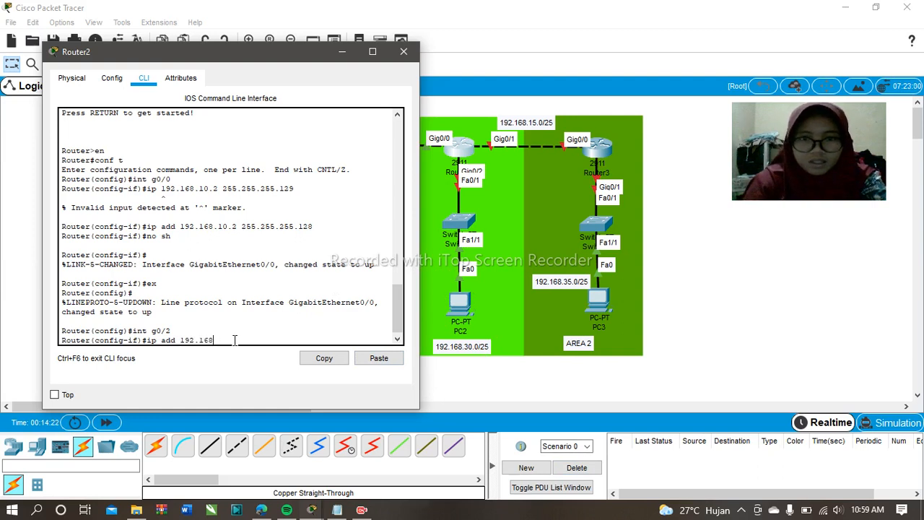
type(".30")
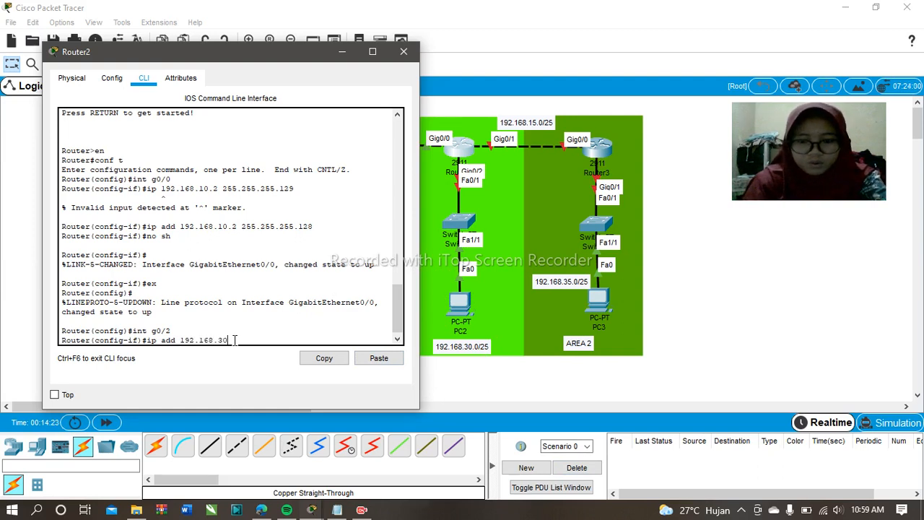
type(".1 255")
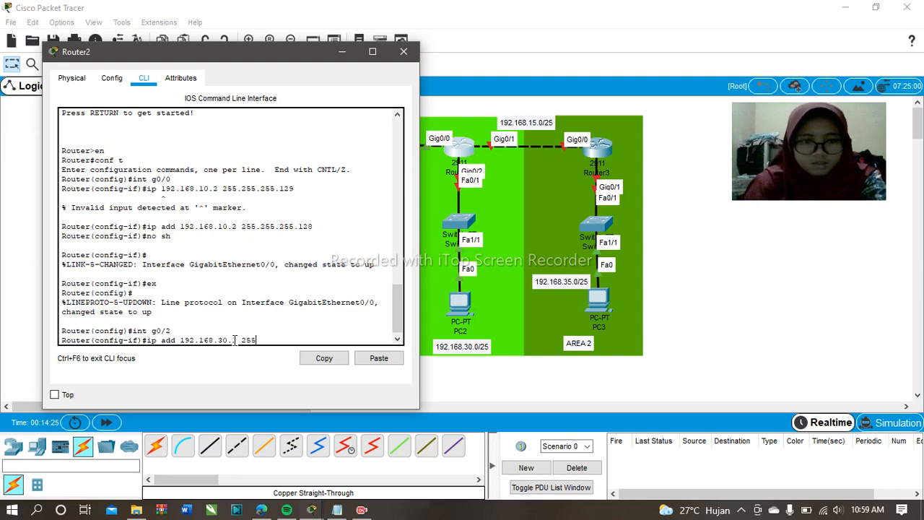
type("2.")
key("BackSpace")
type(".255.255.128")
key("Return")
Enable Router2's g0/2 interface and return to global configuration mode.
type("no sh")
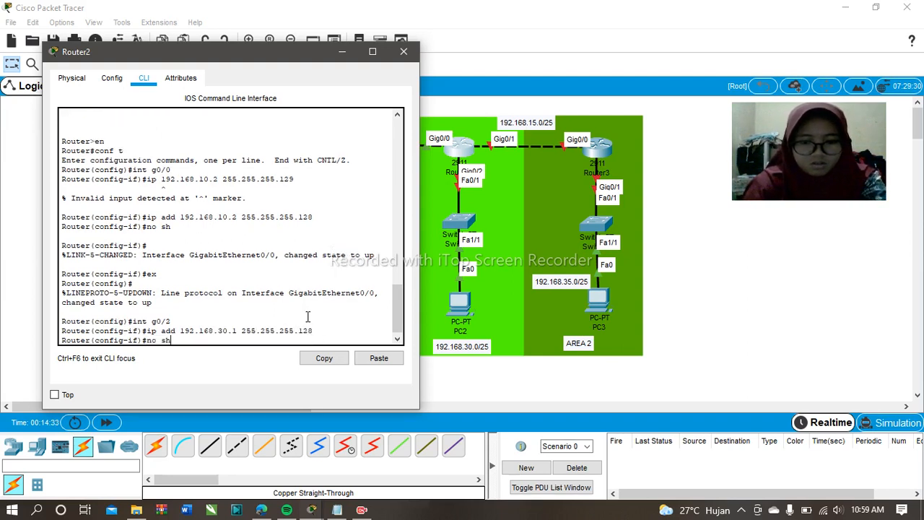
key("Return")
type("ex")
key("Return")
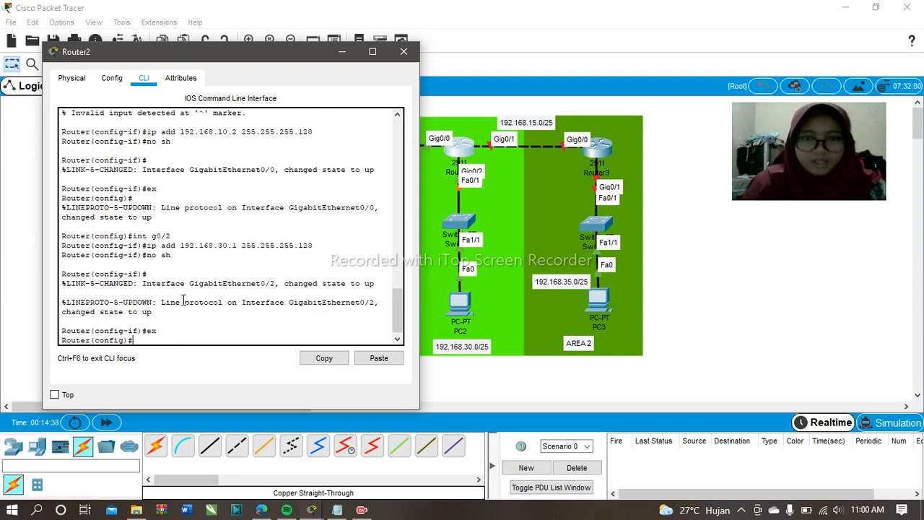
Assign Router2's interface g0/1 the IP address 192.168.15.1 with subnet mask 255.255.255.128.
type("int")
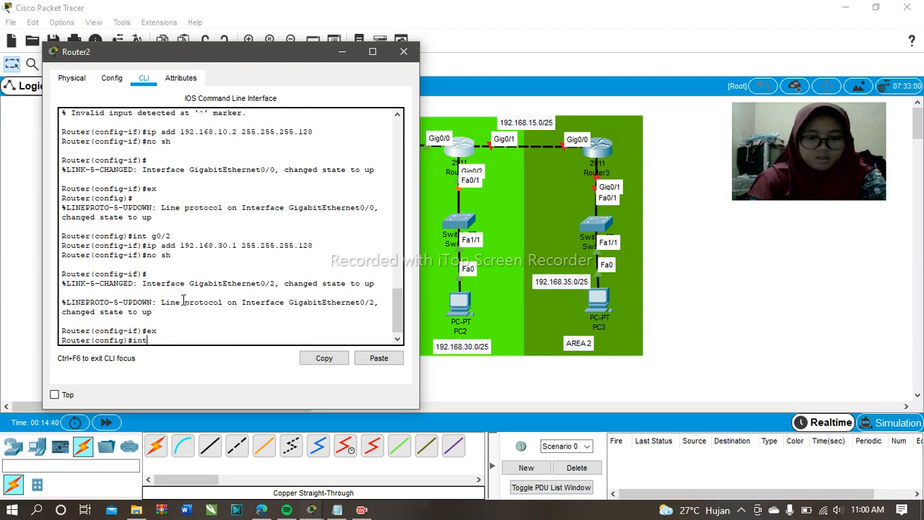
type(" g0/1")
key("Return")
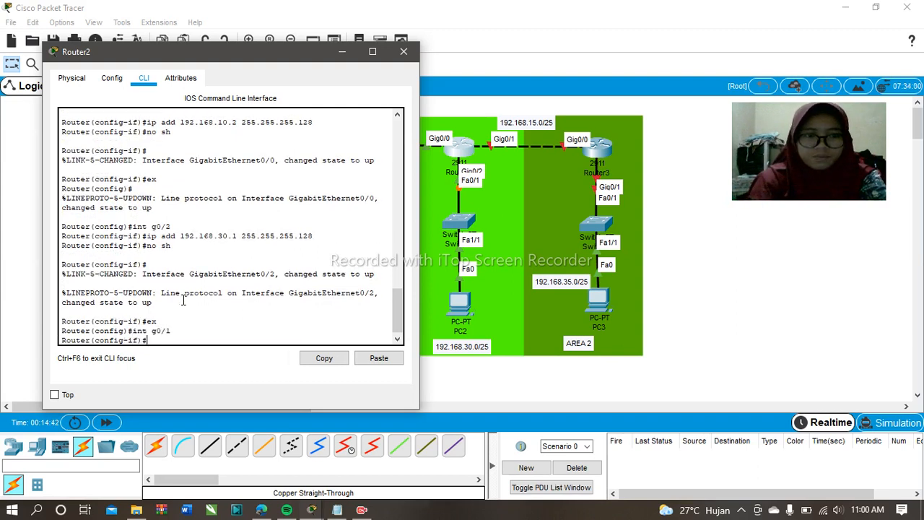
type("ipp")
key("BackSpace")
key("BackSpace")
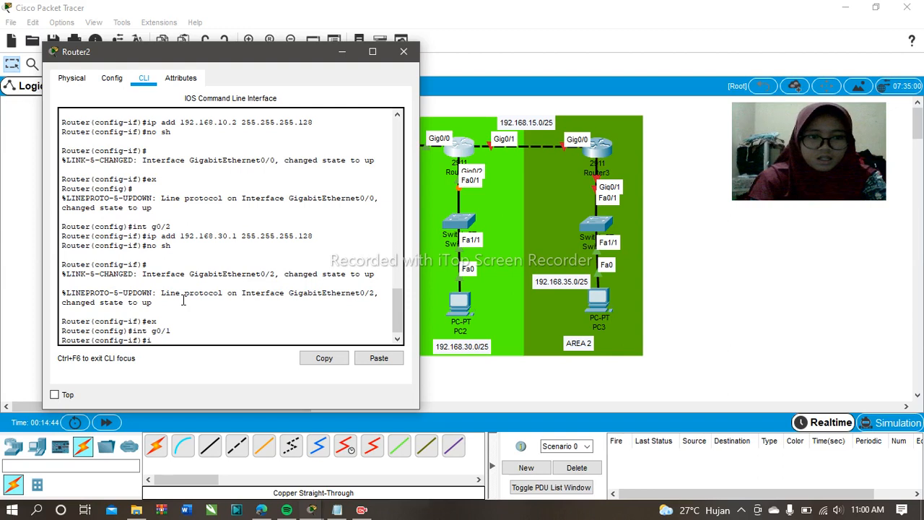
type("p add 192.")
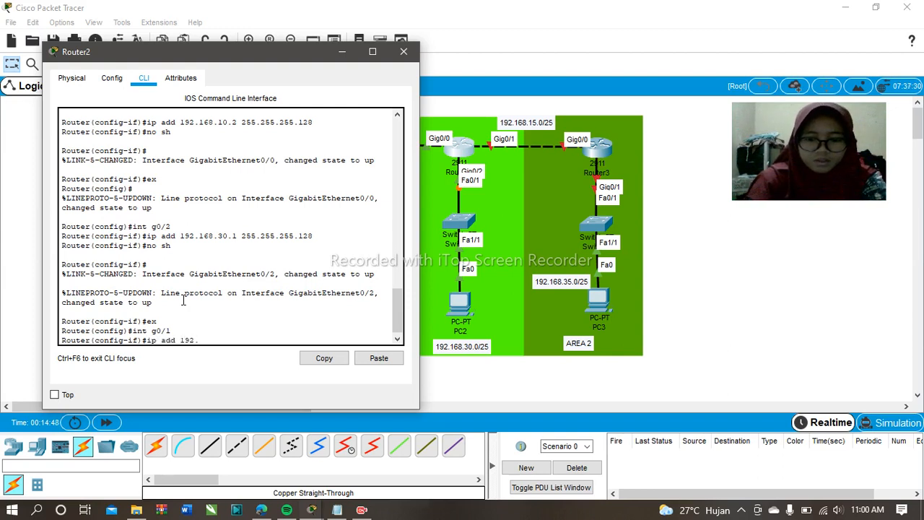
type("168.15")
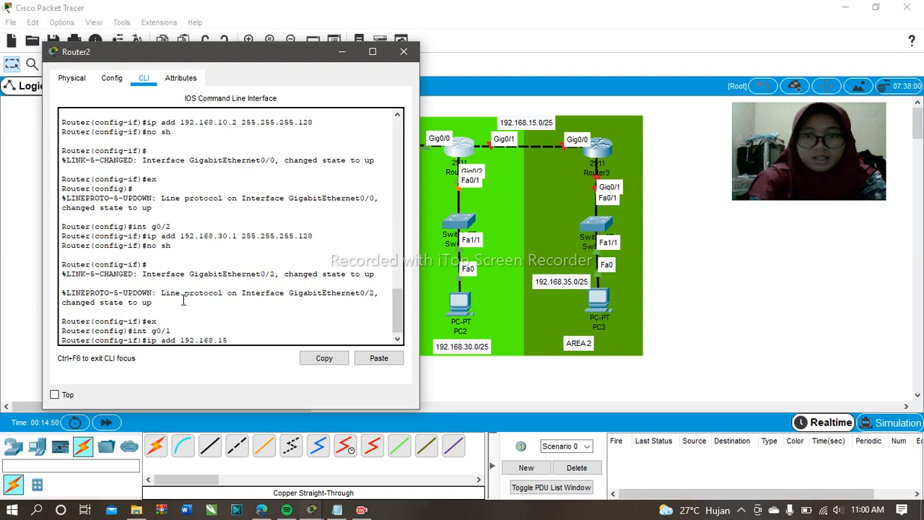
type(".1")
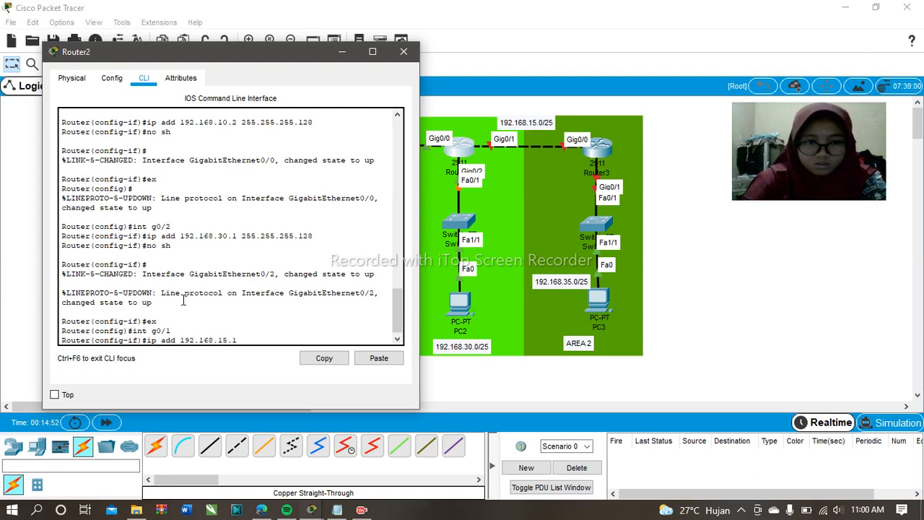
type(" 255.255.255")
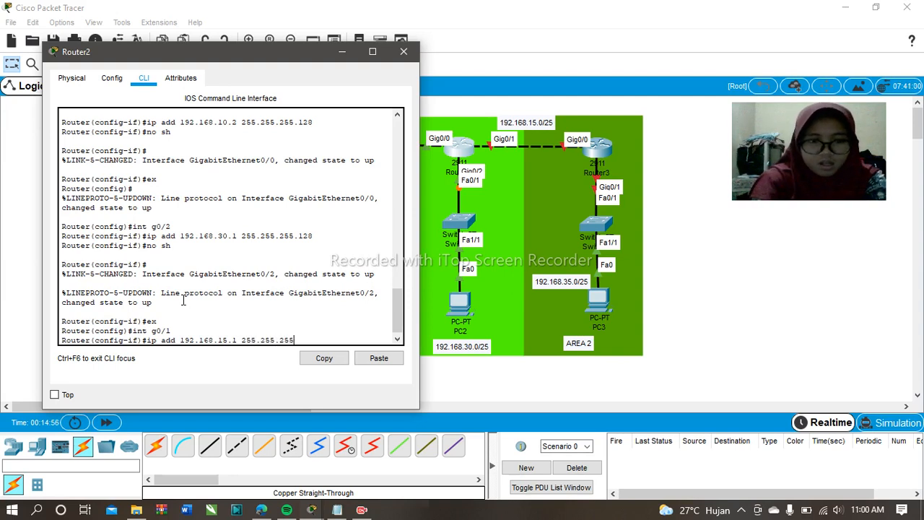
type(".128")
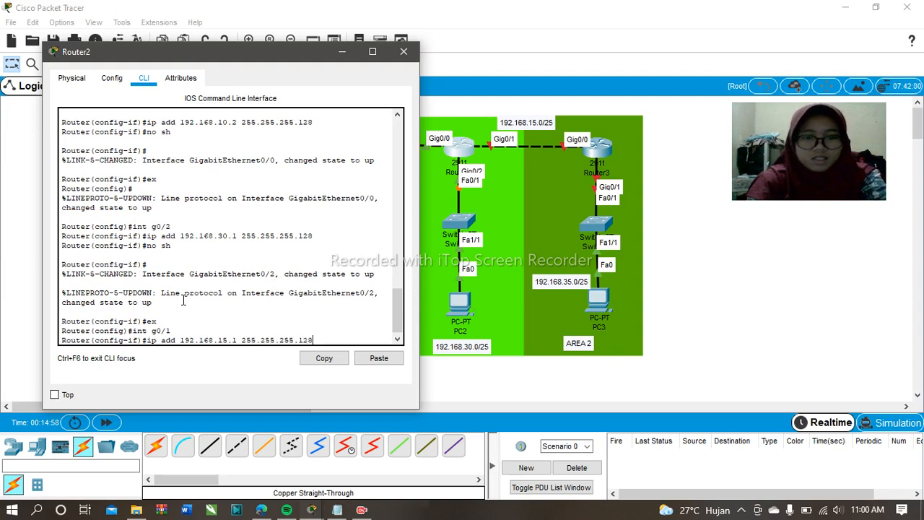
key("Return")
key("Return")
Enable Router2's g0/1 interface, return to global configuration mode, and close Router2's window.
type("no sh")
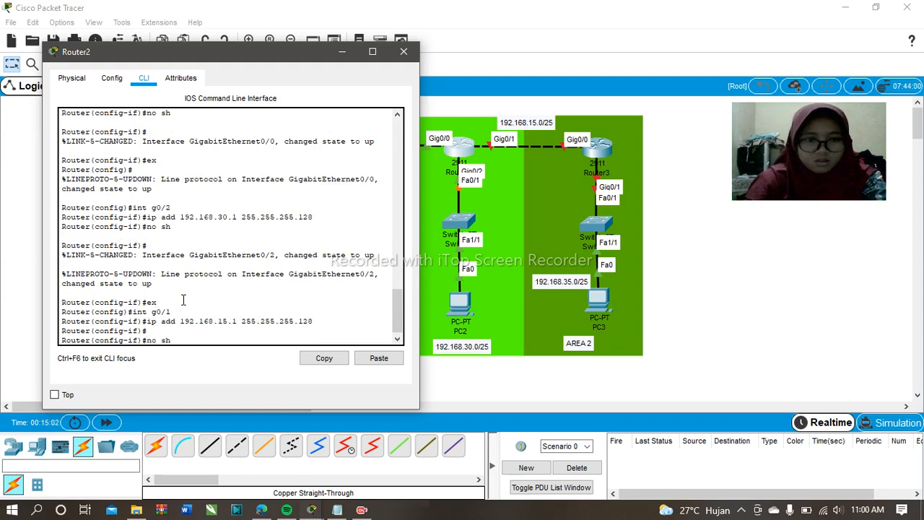
key("Return")
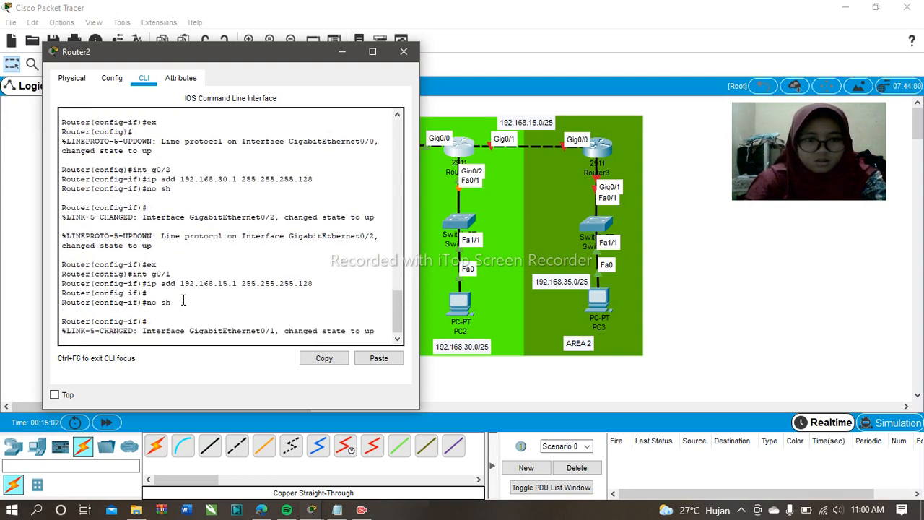
type("ex")
key("Return")
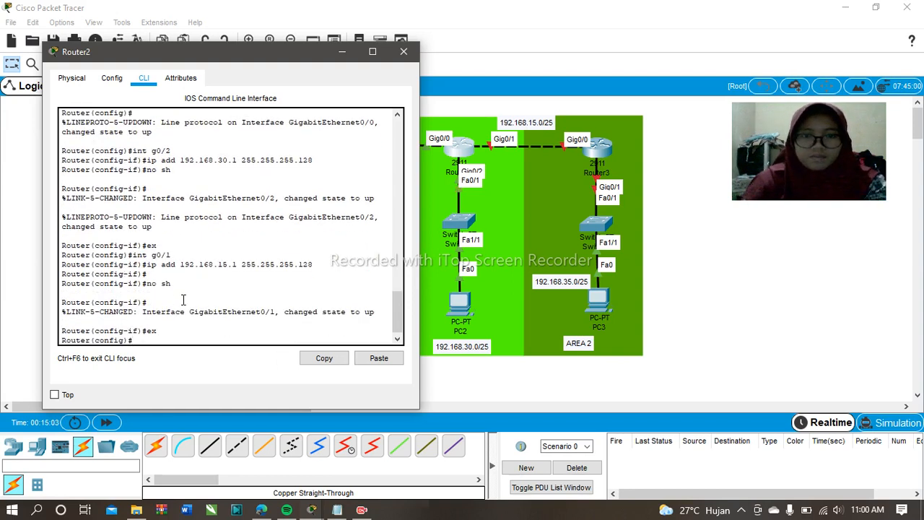
left_click(402, 54)
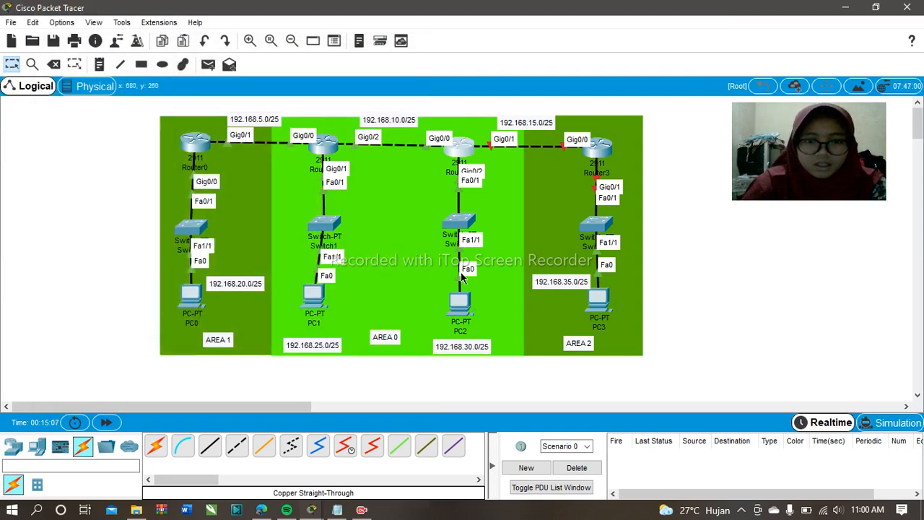
Open Router3's command line, decline the initial configuration dialog, and enter global configuration mode.
left_click(598, 148)
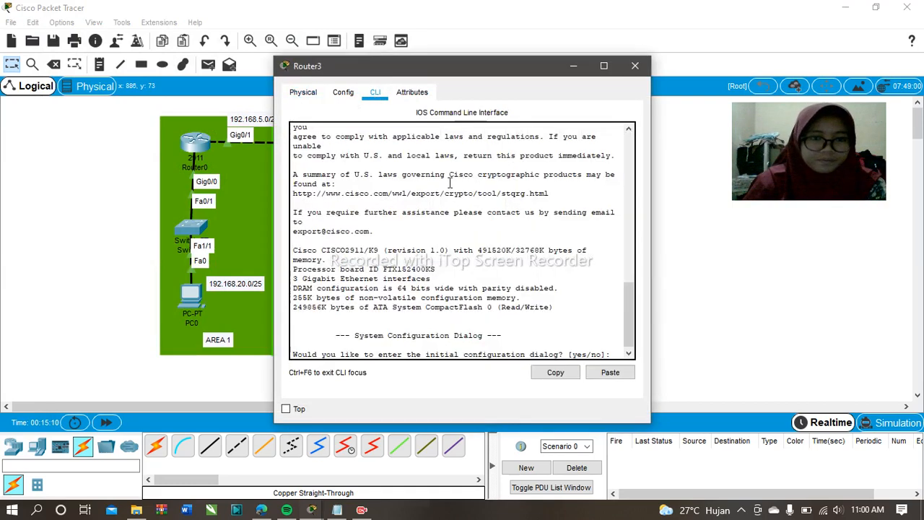
left_click(614, 354)
key("Return")
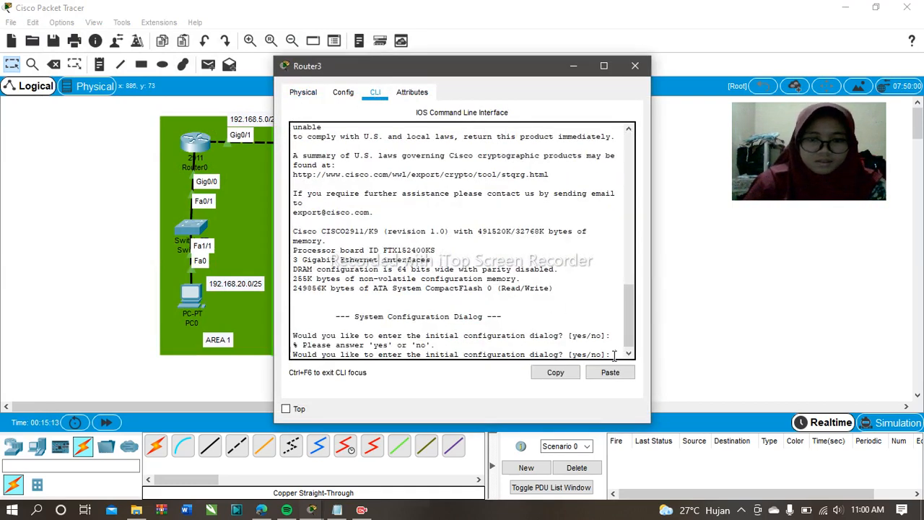
type("n")
key("Return")
key("Return")
type("en")
left_click_drag(457, 70, 252, 71)
key("Return")
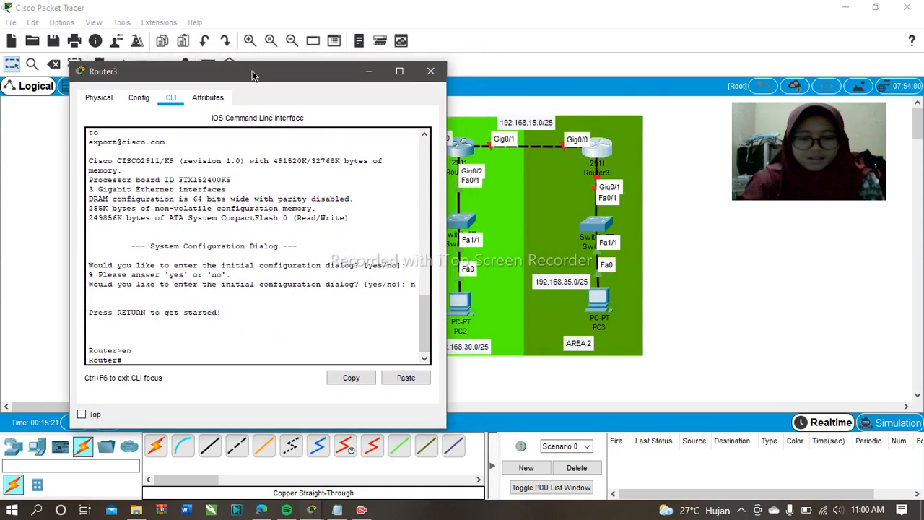
type("conf t")
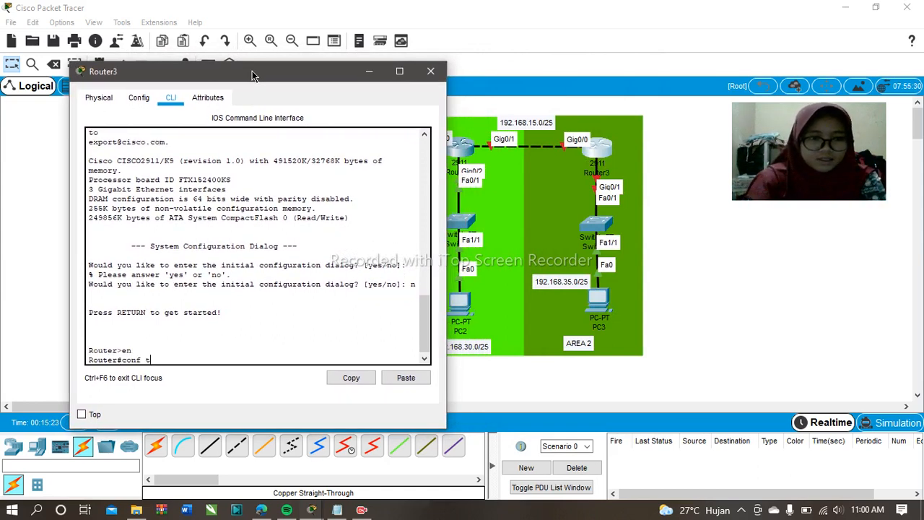
key("Return")
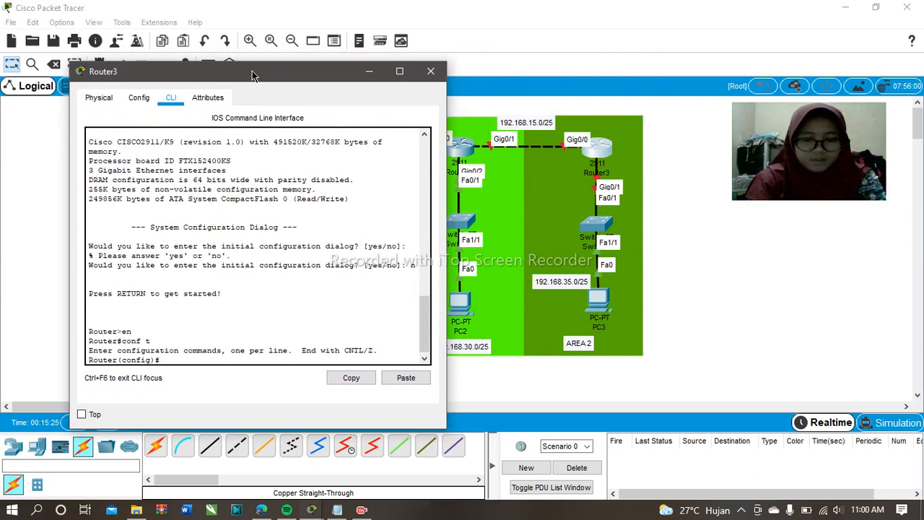
Assign Router3's interface g0/0 the IP address 192.168.15.2 with subnet mask 255.255.255.128.
type("int g0/0")
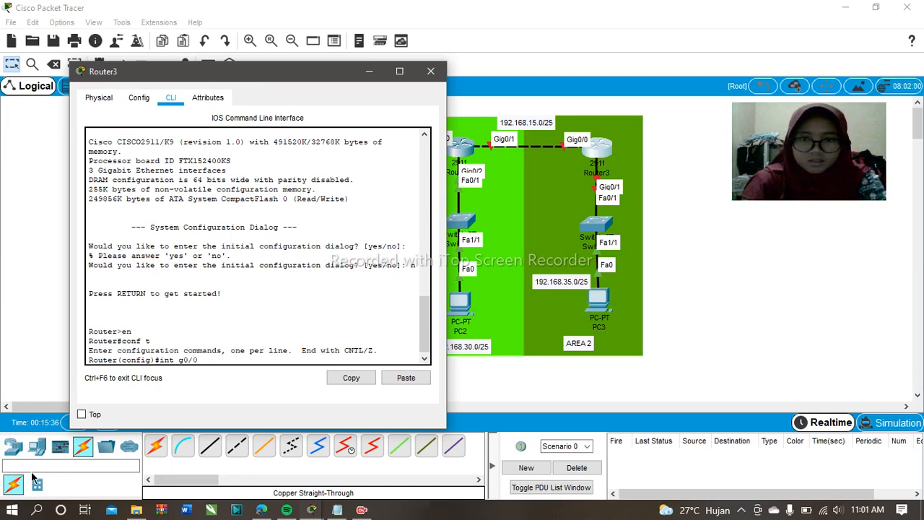
key("Return")
type("ip a")
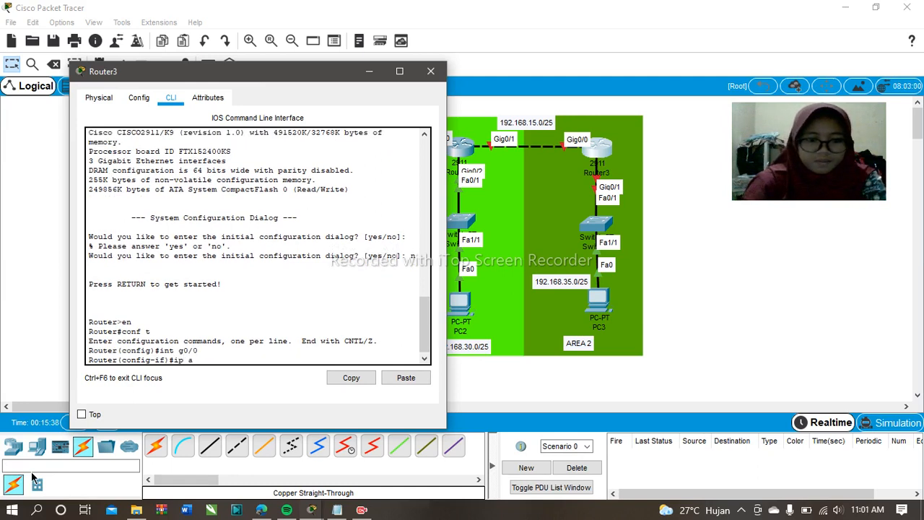
type("dd 192")
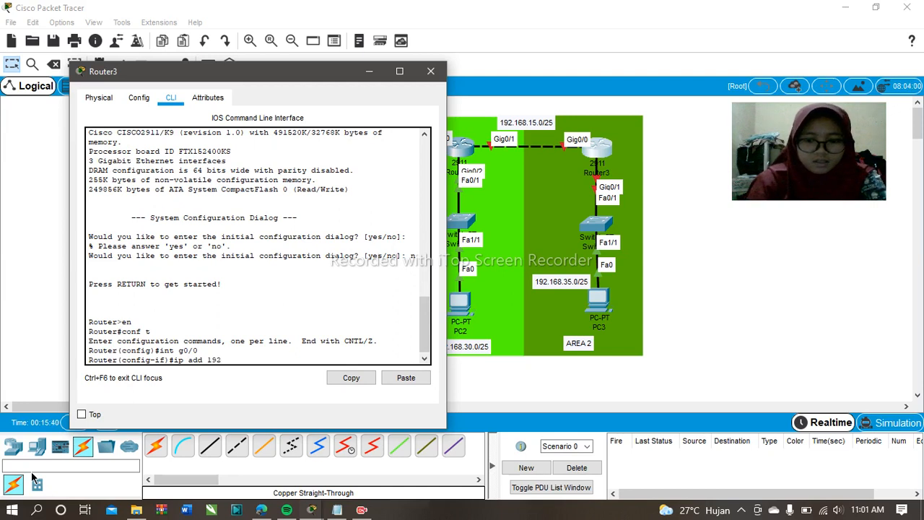
type(".168.15")
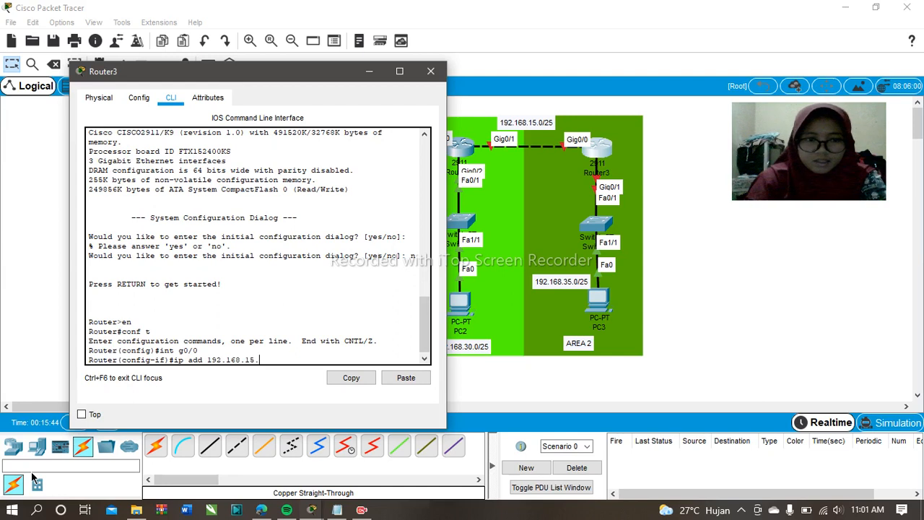
type(".2 255.255.255.12")
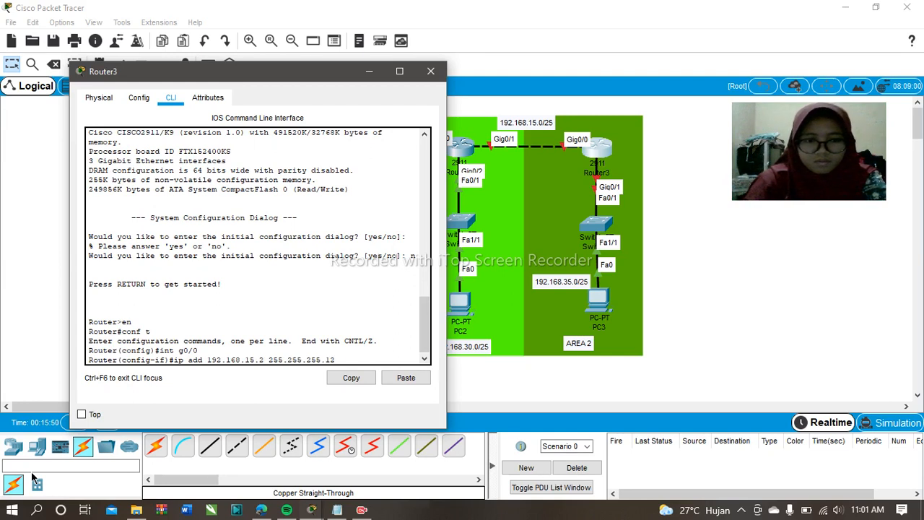
type("8")
key("Return")
Enable Router3's g0/0 interface and return to global configuration mode.
type("no")
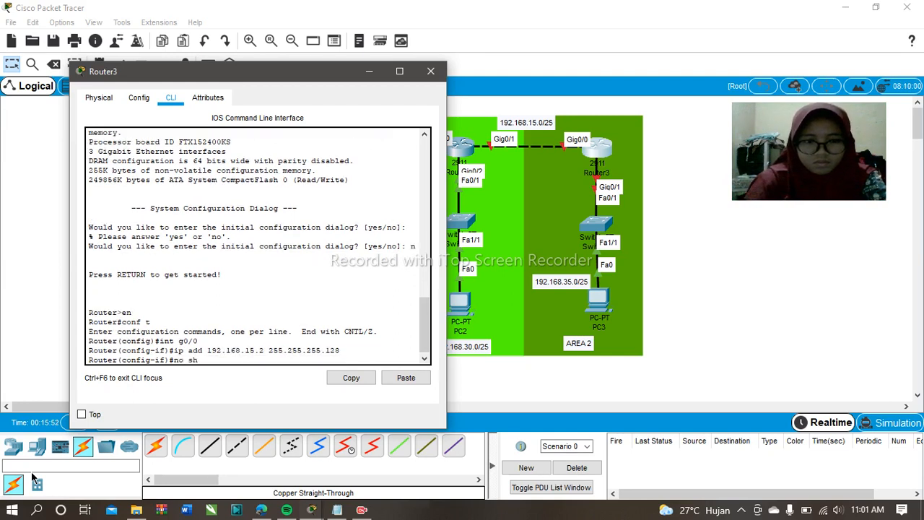
type(" sh")
key("Return")
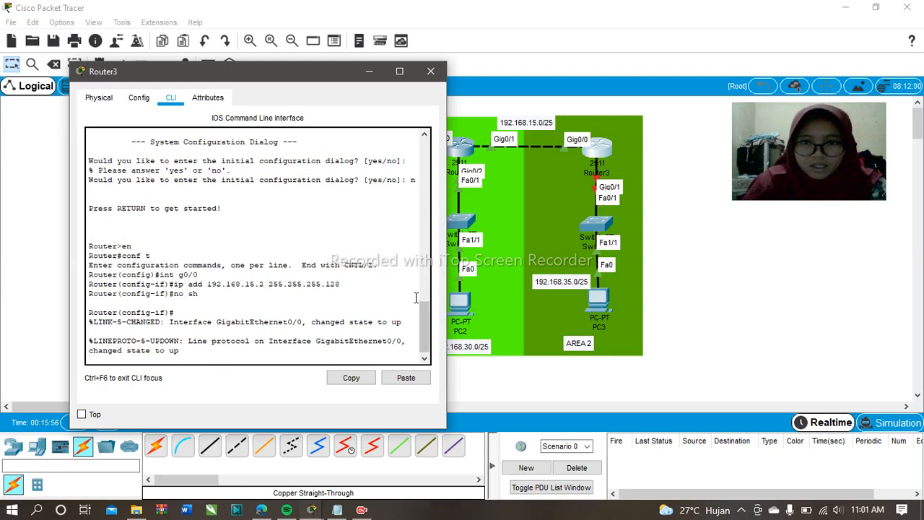
key("Return")
type("int g")
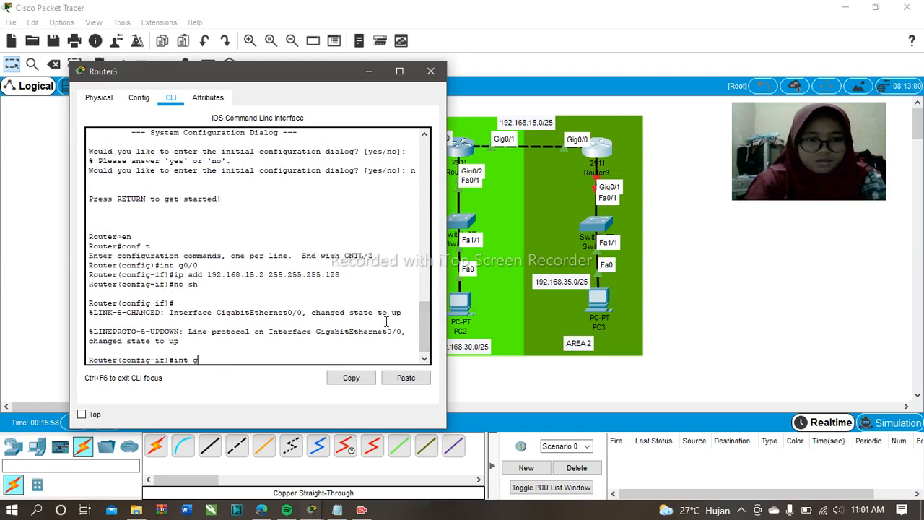
key("BackSpace")
key("BackSpace")
key("BackSpace")
type("ex")
key("Return")
Assign Router3's interface g0/1 the IP address 192.168.35.1 with subnet mask 255.255.255.128.
type("int")
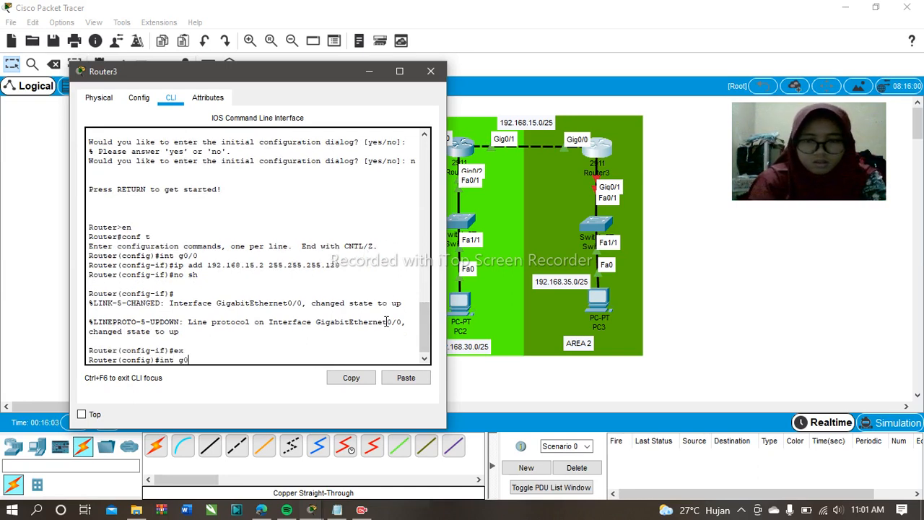
type(" g0")
key("Return")
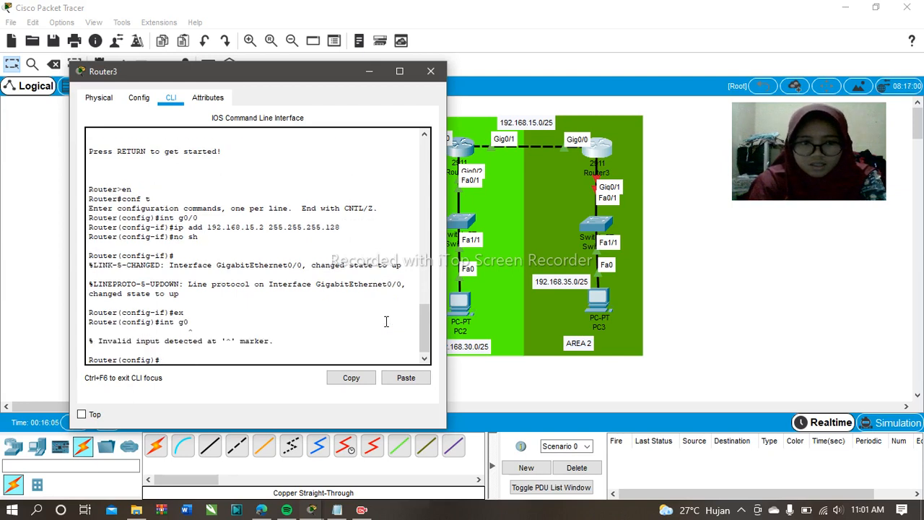
type("int g0/1")
key("Return")
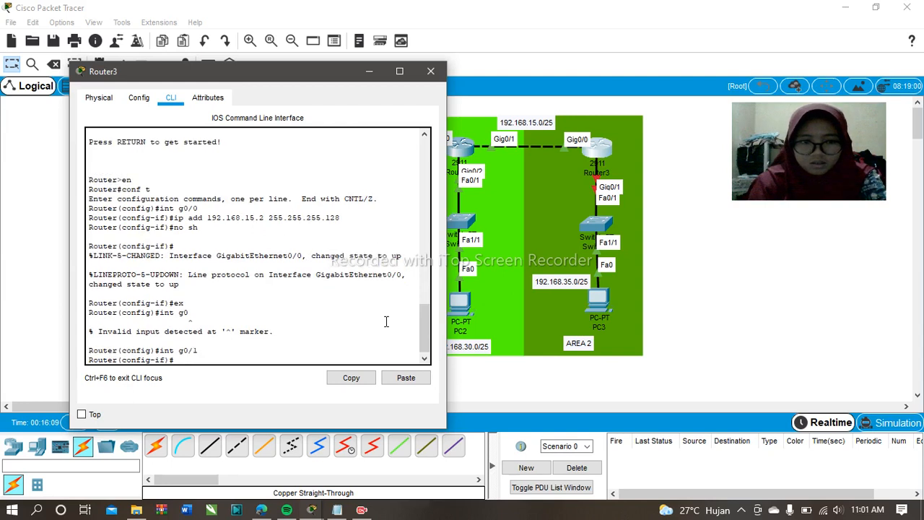
type("ip add")
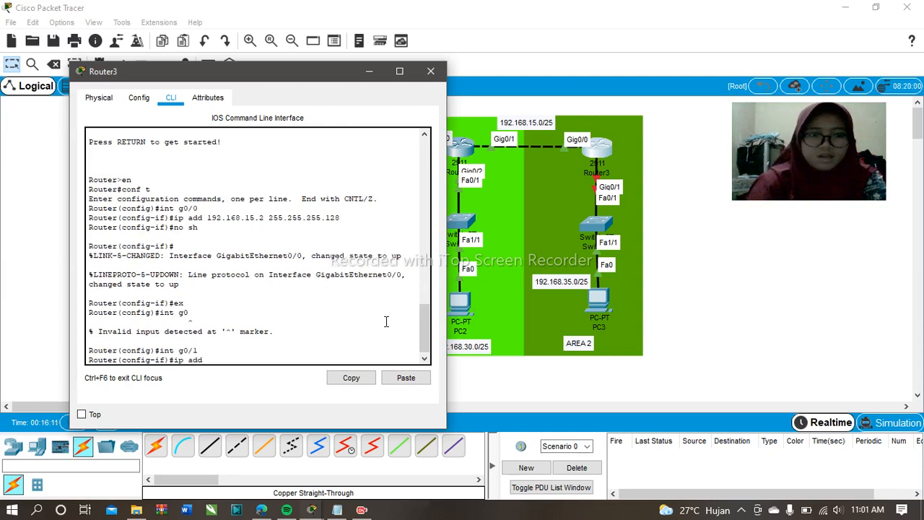
type(" 192")
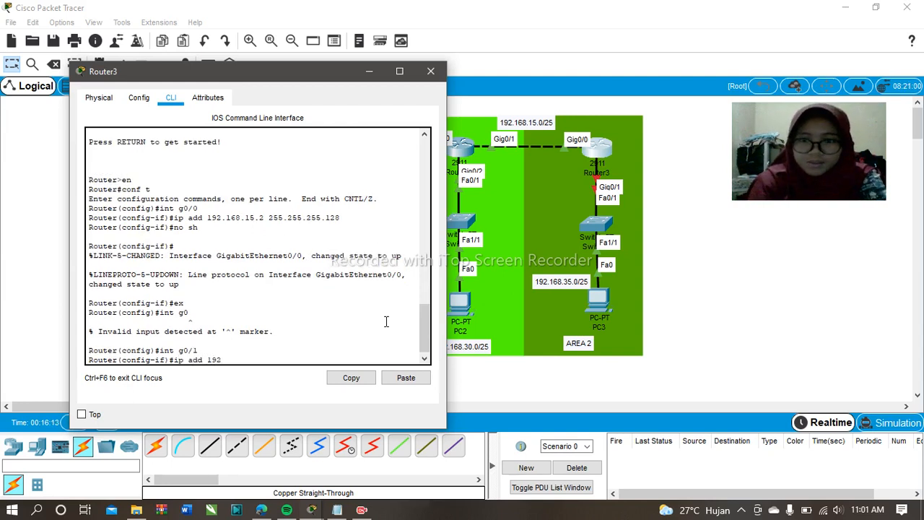
type(".168")
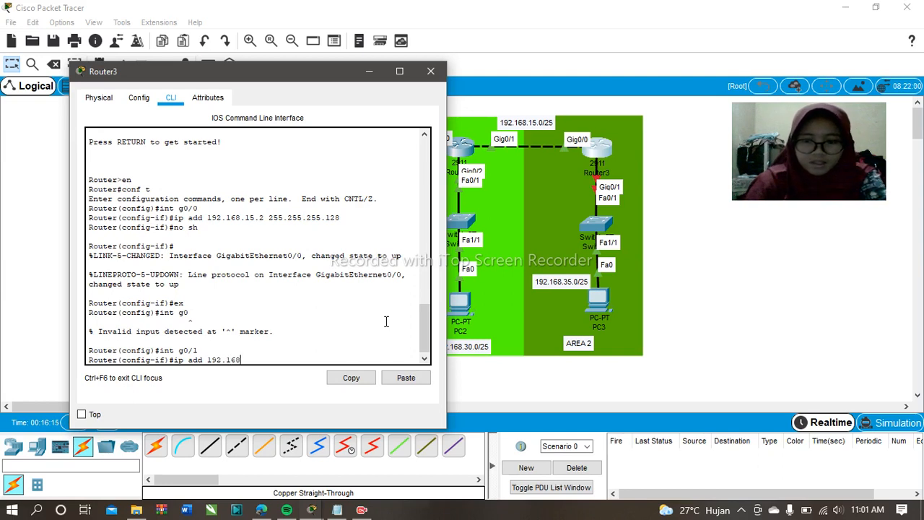
type(".15.2")
key("BackSpace")
type("35.1 255.255.255.128")
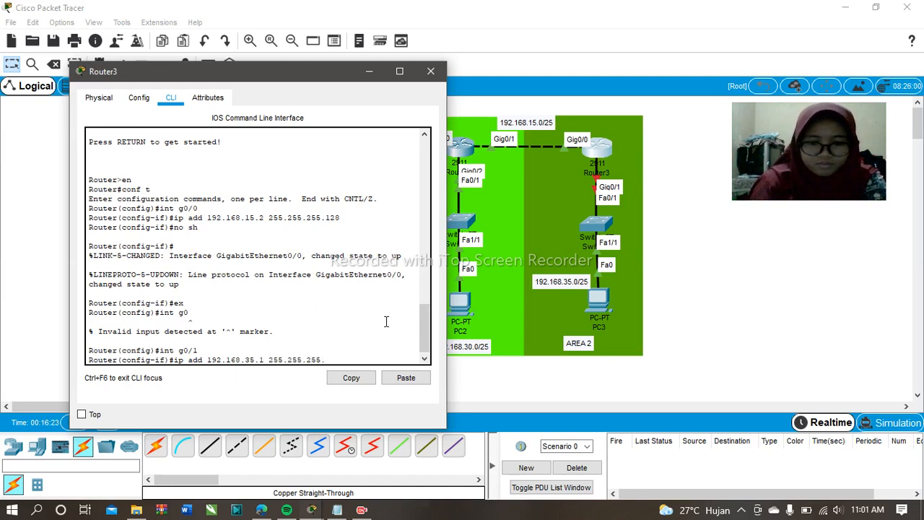
key("BackSpace")
key("BackSpace")
key("BackSpace")
type("128")
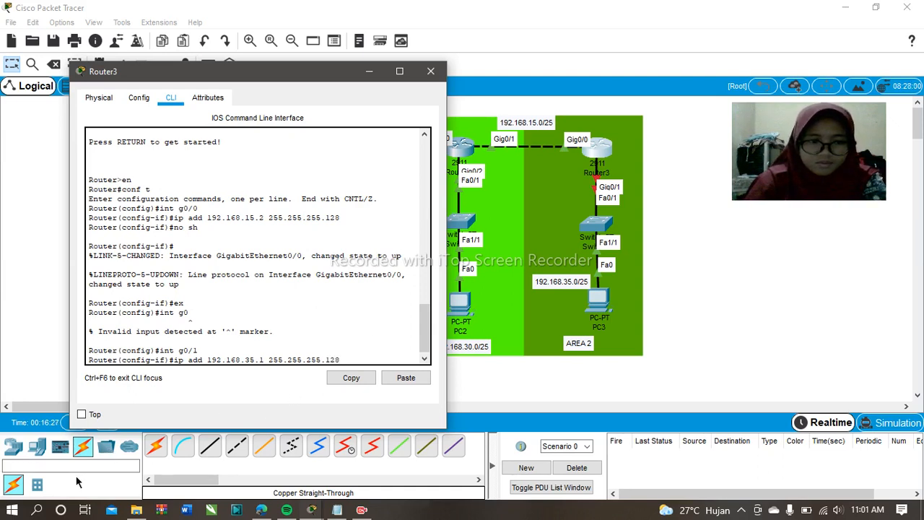
key("Return")
Enable Router3's g0/1 interface, return to global configuration mode, and close Router3's window.
type("no sh")
key("Return")
type("ex")
key("Return")
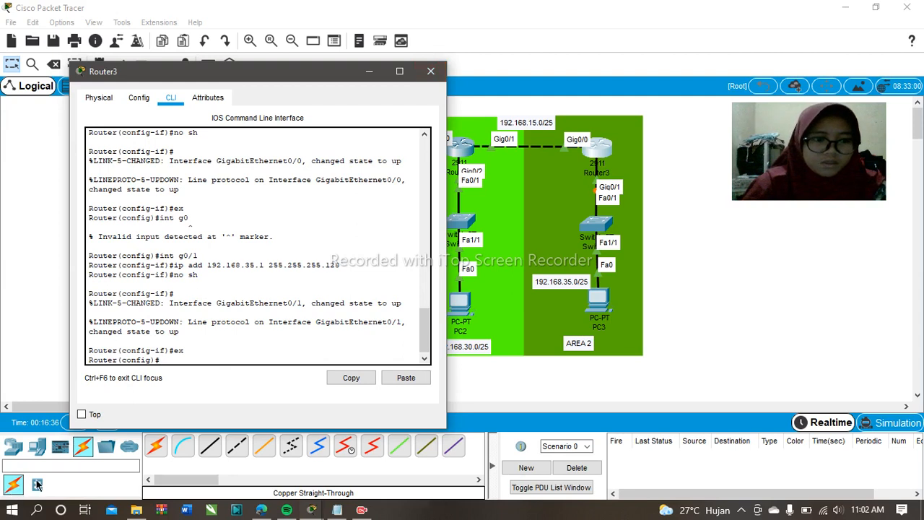
left_click(430, 71)
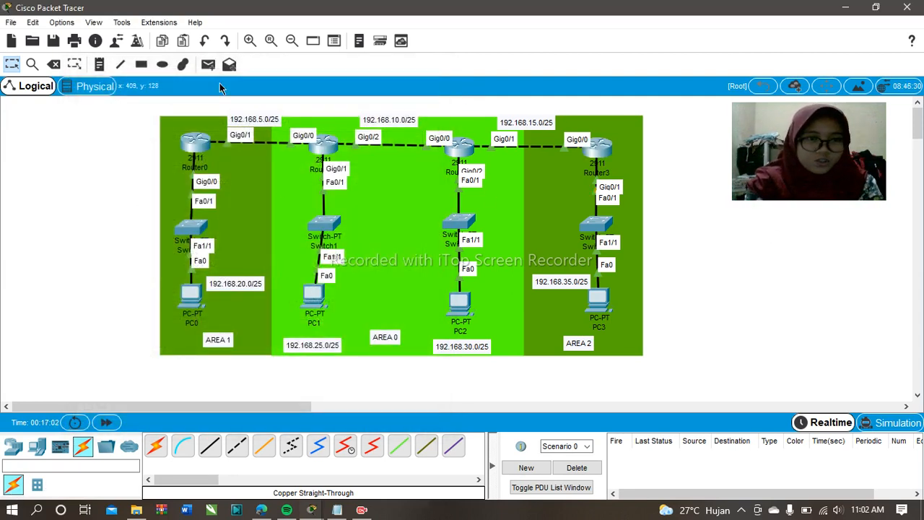
Assign PC0 the static IP address 192.168.20.2 with subnet mask 255.255.255.128.
left_click(192, 296)
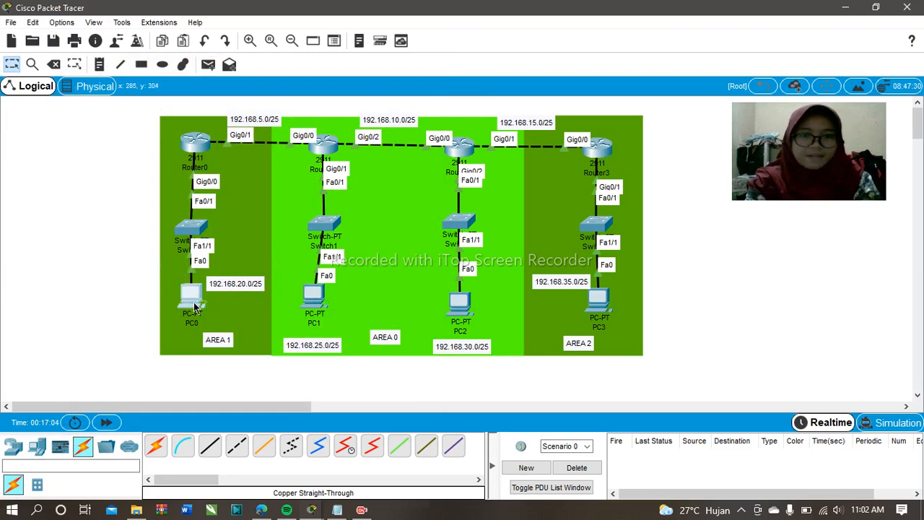
left_click(396, 96)
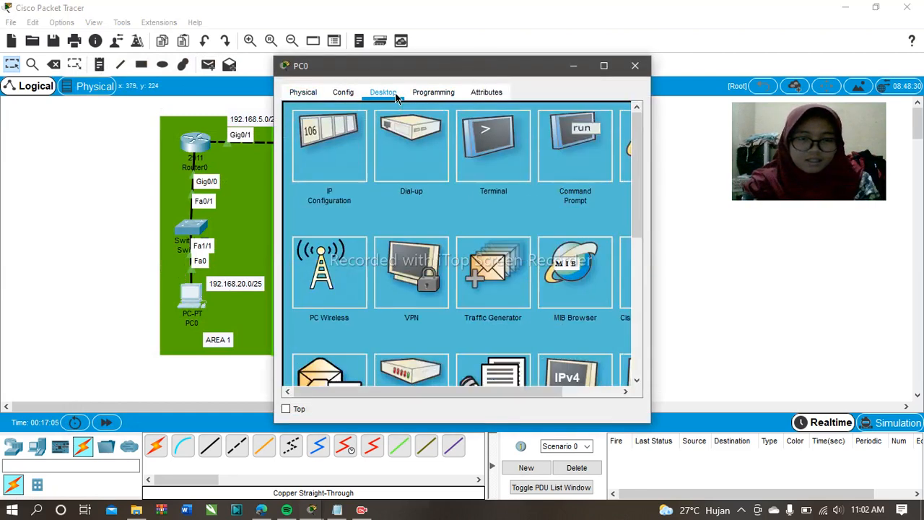
left_click(306, 162)
left_click(448, 189)
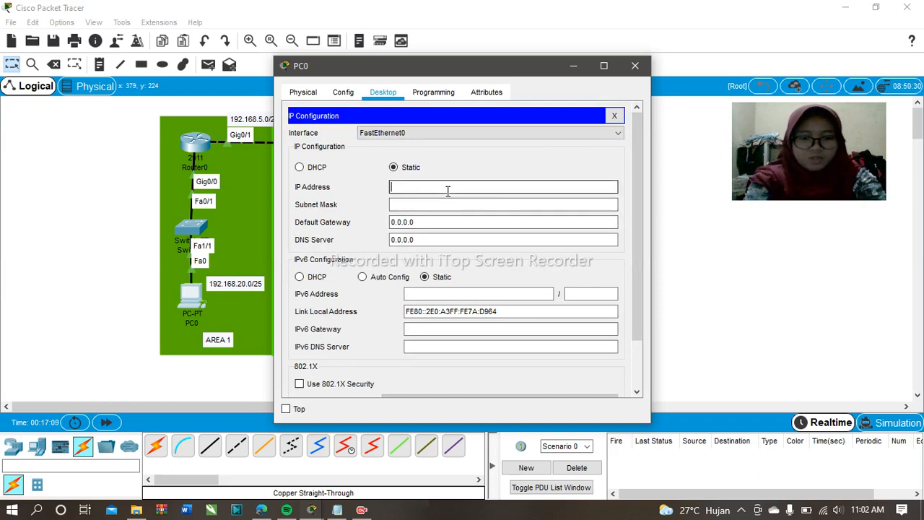
type("19")
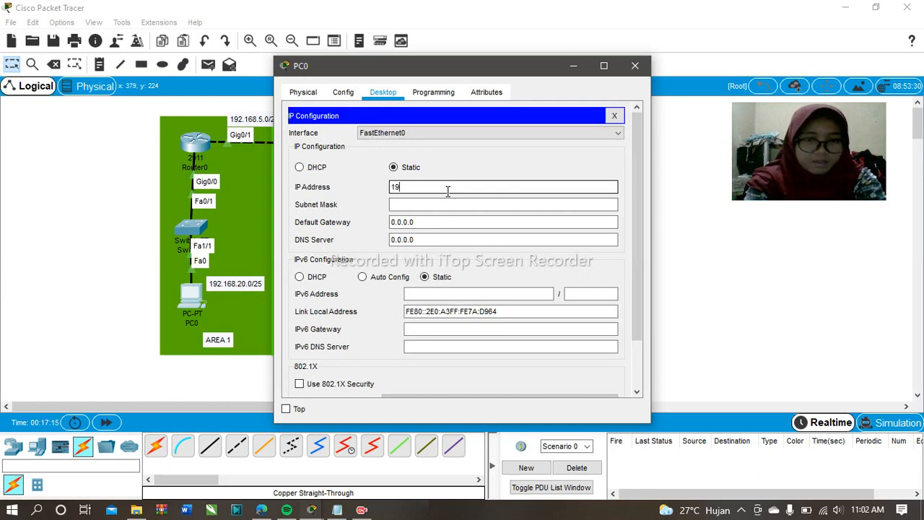
type("2.")
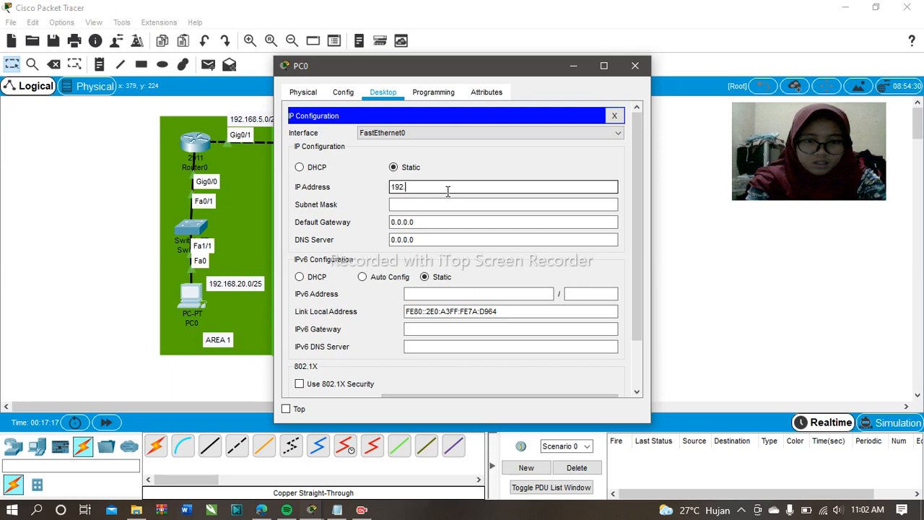
type("168.20")
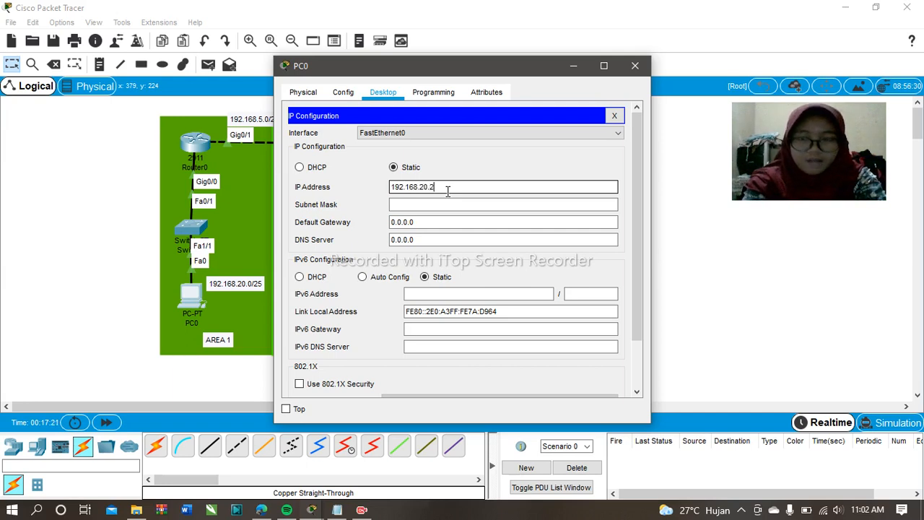
type(".2")
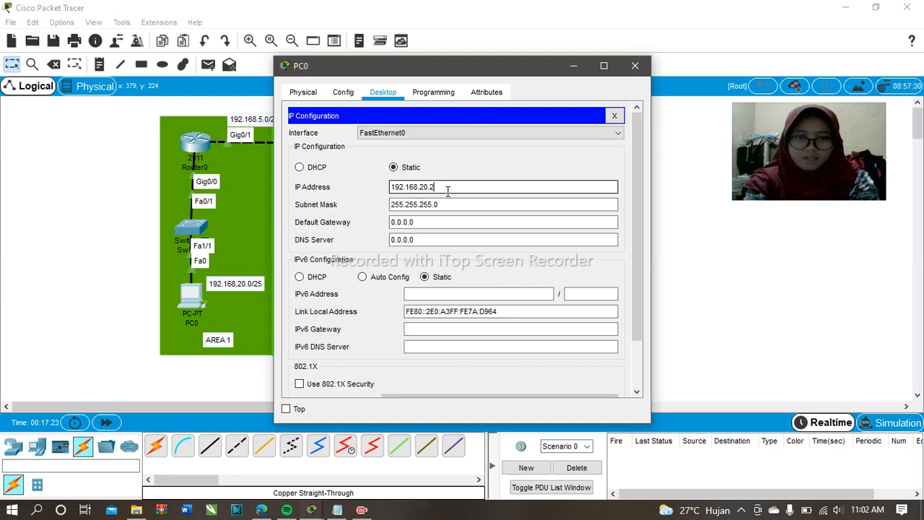
left_click(454, 204)
key("BackSpace")
type("128")
Set PC0's default gateway to 192.168.20.1 and close its configuration window.
left_click(439, 222)
key("BackSpace")
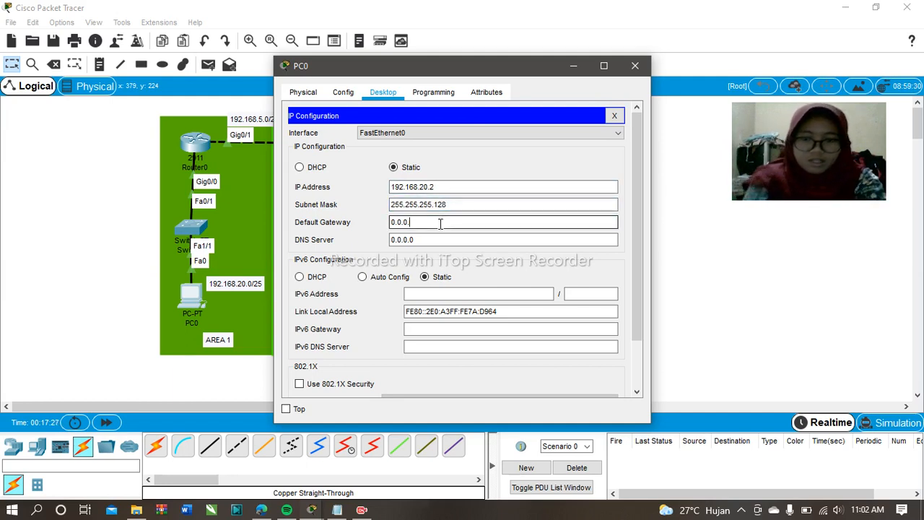
key("BackSpace")
key("BackSpace")
key("BackSpace")
key("BackSpace")
type("192")
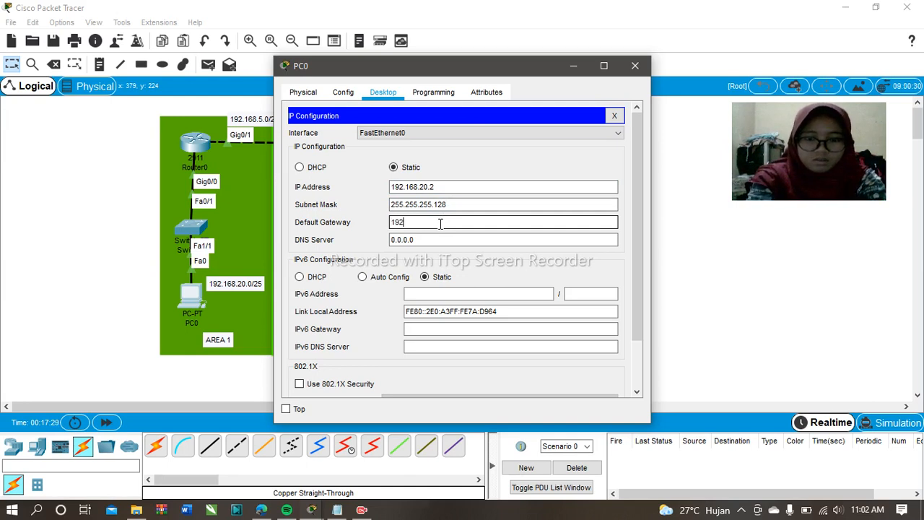
type(".168.20")
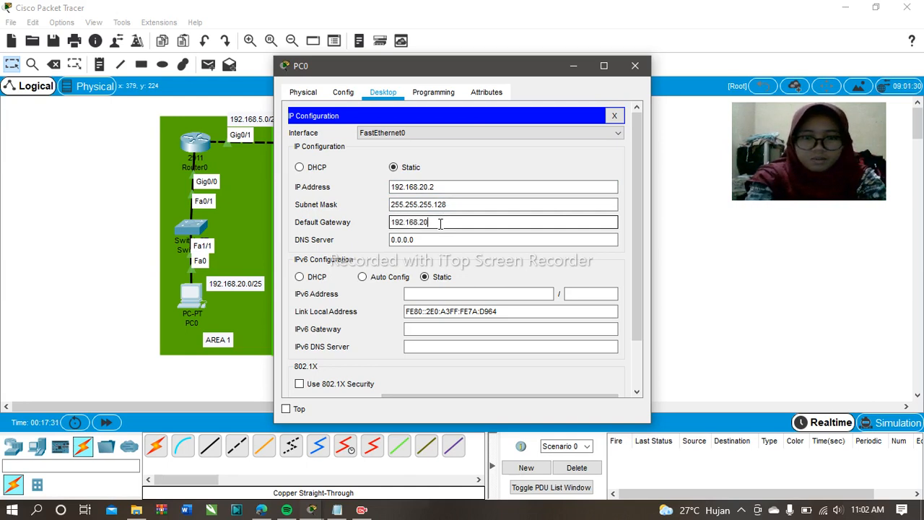
type(".1")
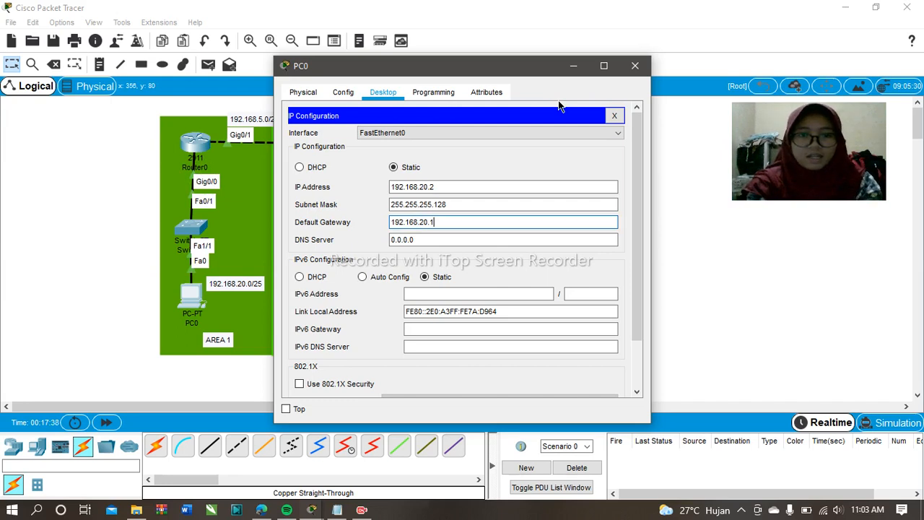
left_click(630, 69)
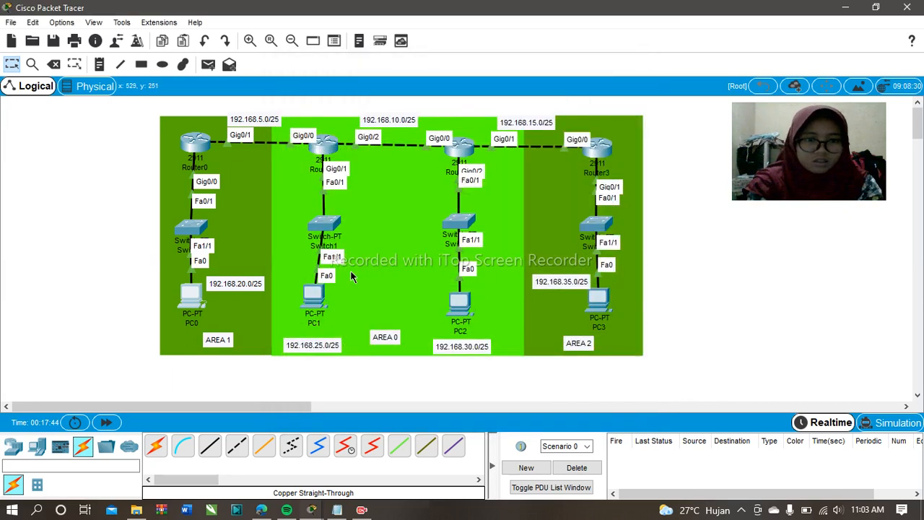
Assign PC1 the static IP address 192.168.25.2 with subnet mask 255.255.255.128.
left_click(315, 294)
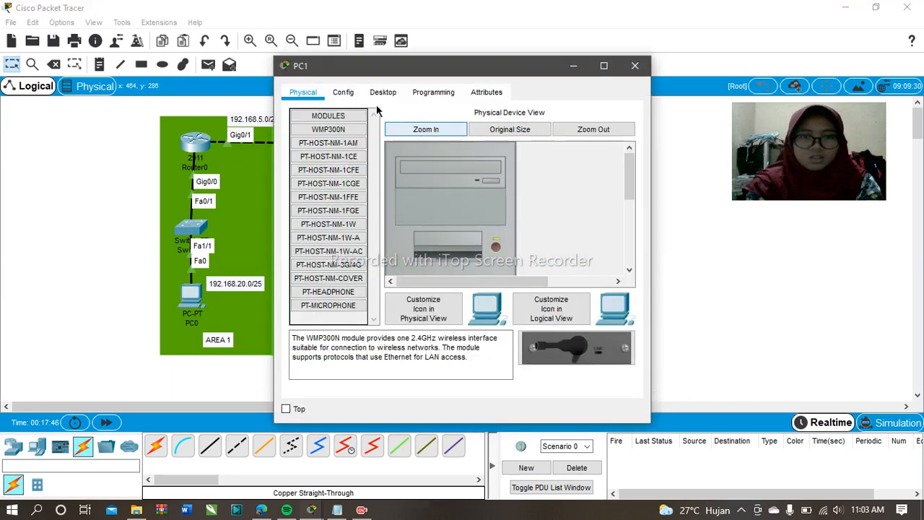
left_click(342, 92)
left_click(391, 93)
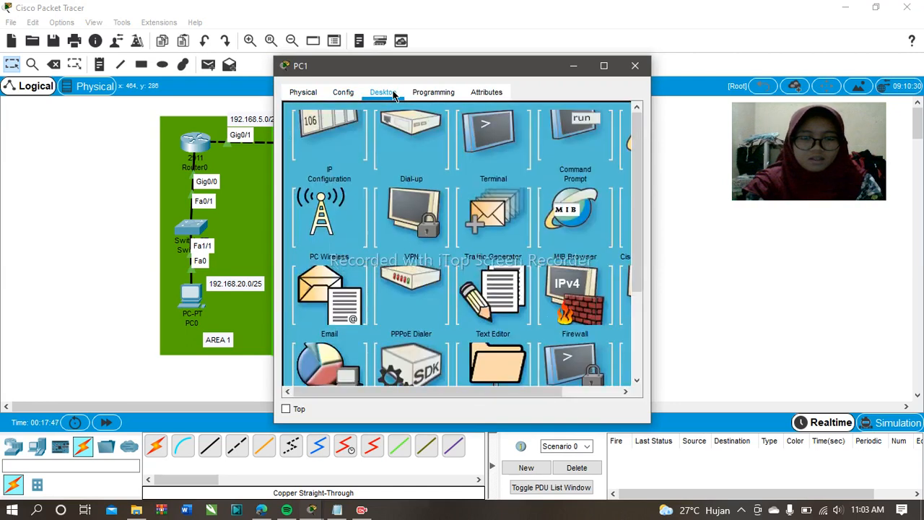
left_click(318, 144)
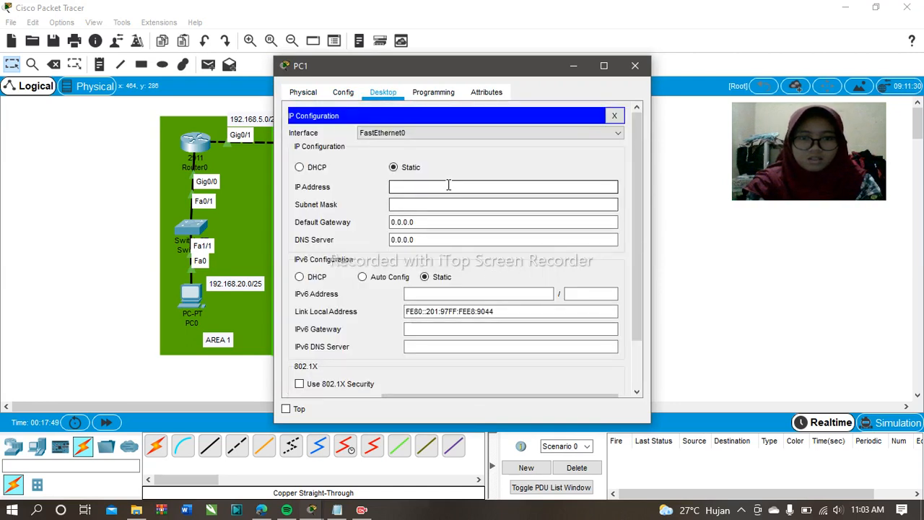
left_click_drag(421, 71, 583, 66)
type("192.168")
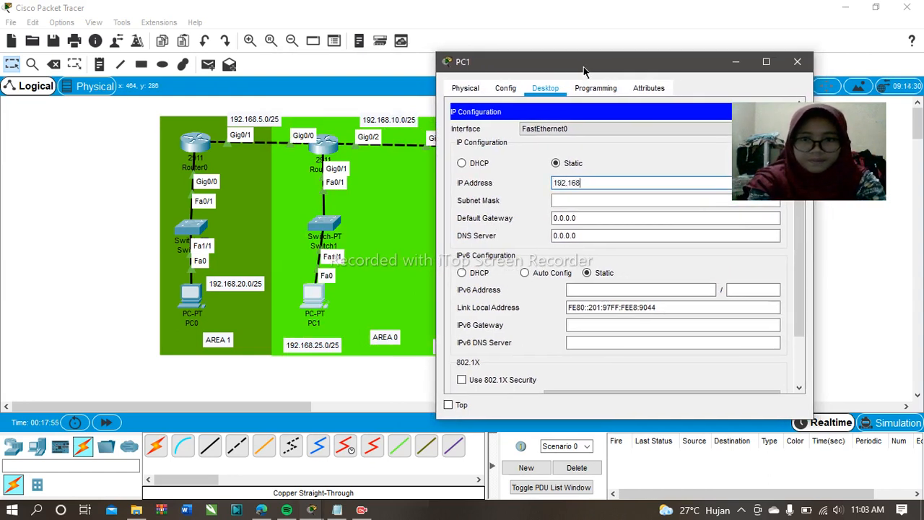
type(".25.2")
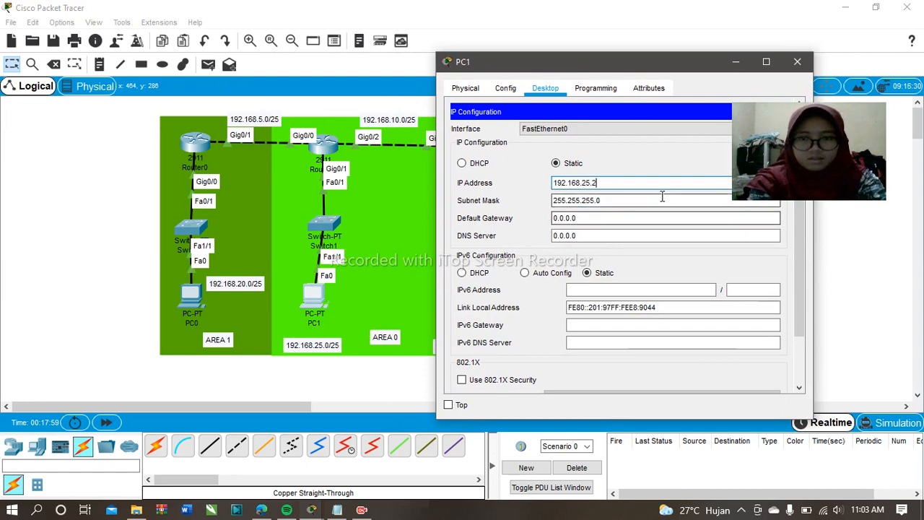
left_click(662, 199)
key("BackSpace")
type("128")
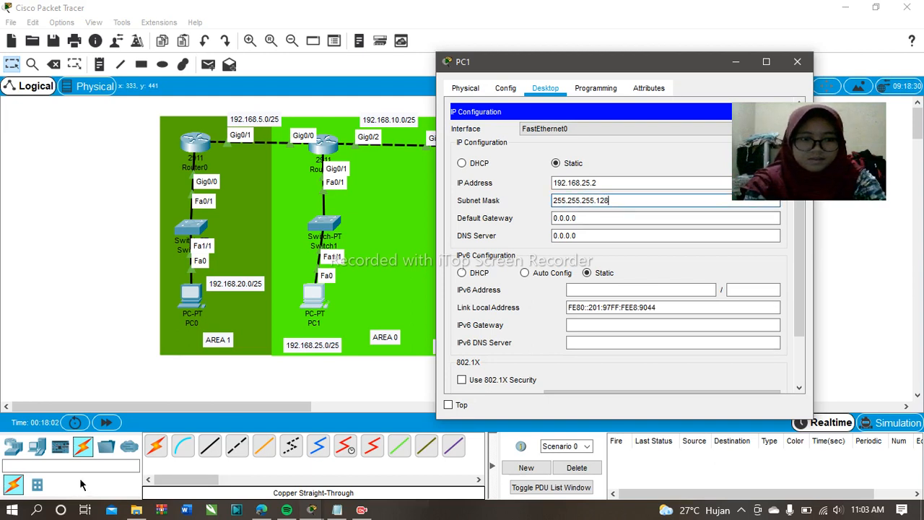
Set PC1's default gateway to 192.168.25.1 and close its configuration window.
left_click(595, 216)
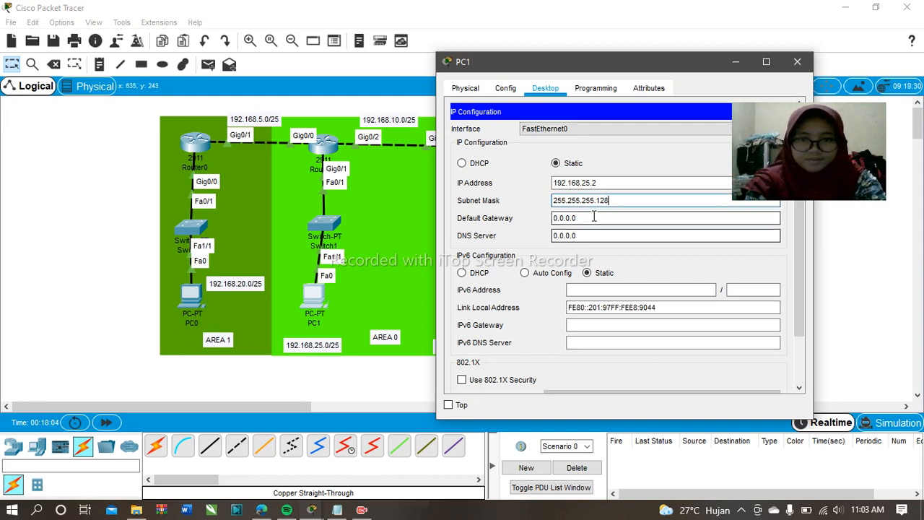
left_click_drag(592, 217, 480, 215)
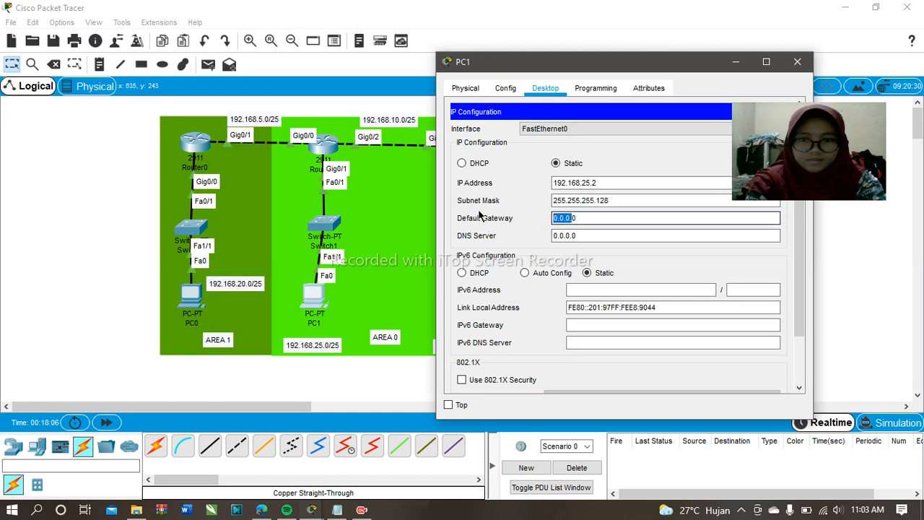
type("0")
type("92.168")
type(".")
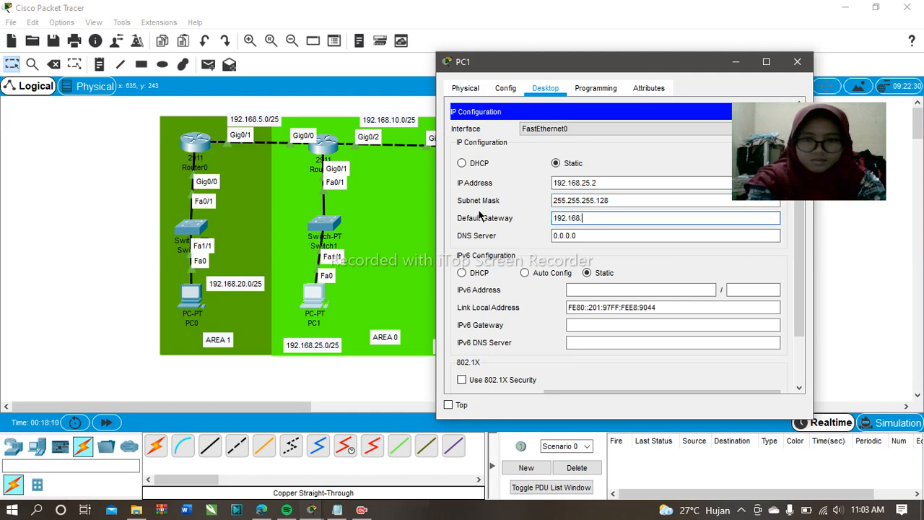
type("25.1")
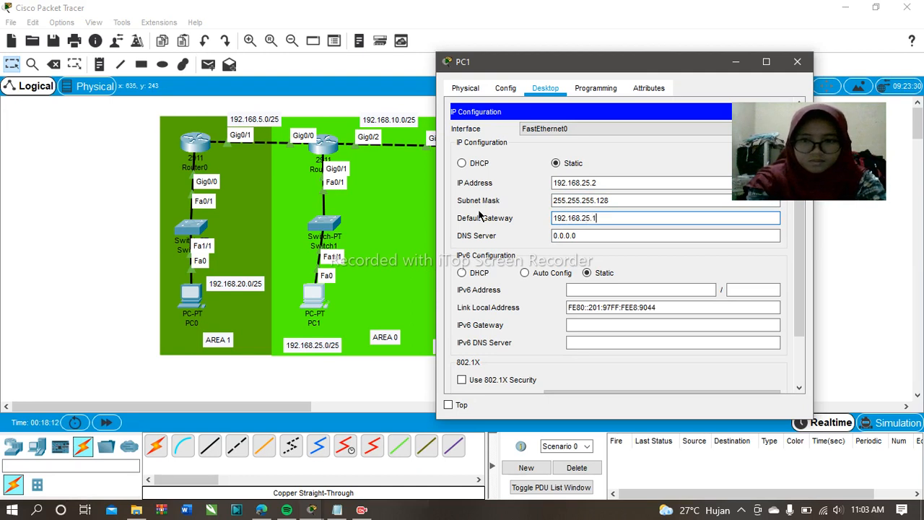
left_click(800, 63)
left_click_drag(423, 100, 654, 265)
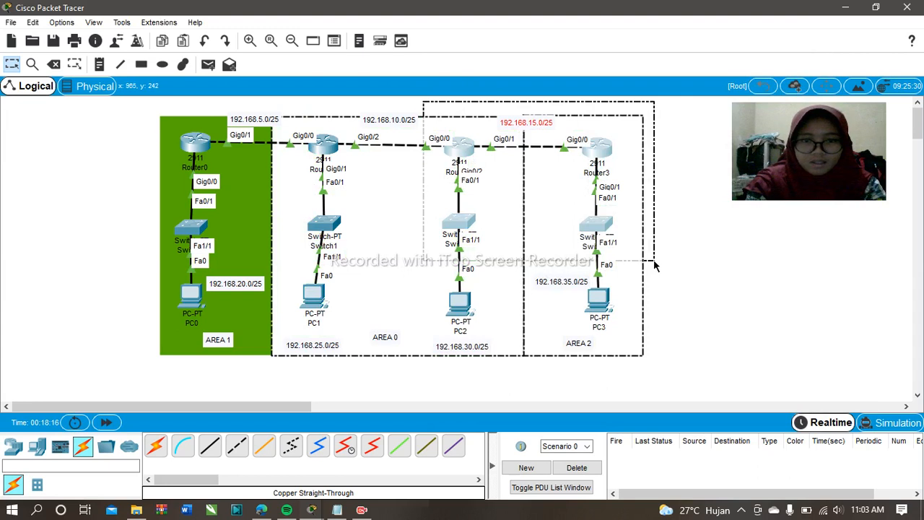
left_click(727, 277)
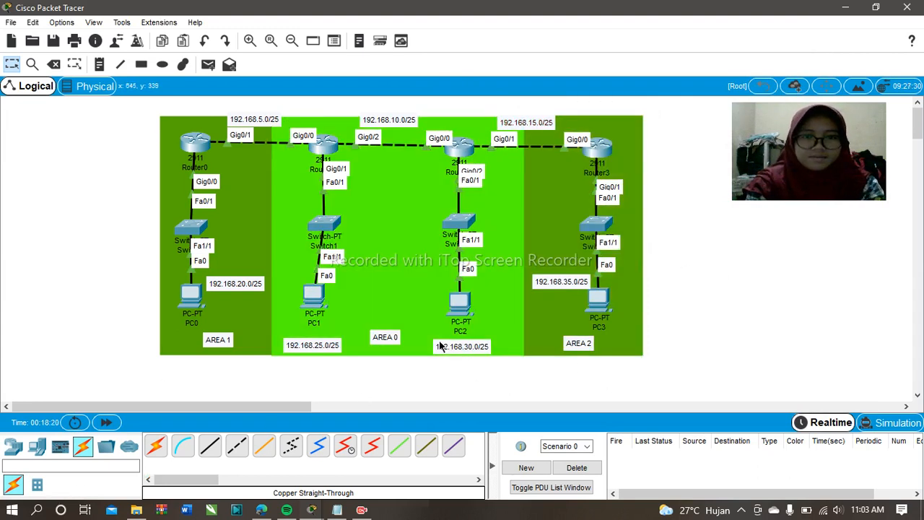
Open PC2's device window and close PC3's configuration window.
left_click(460, 307)
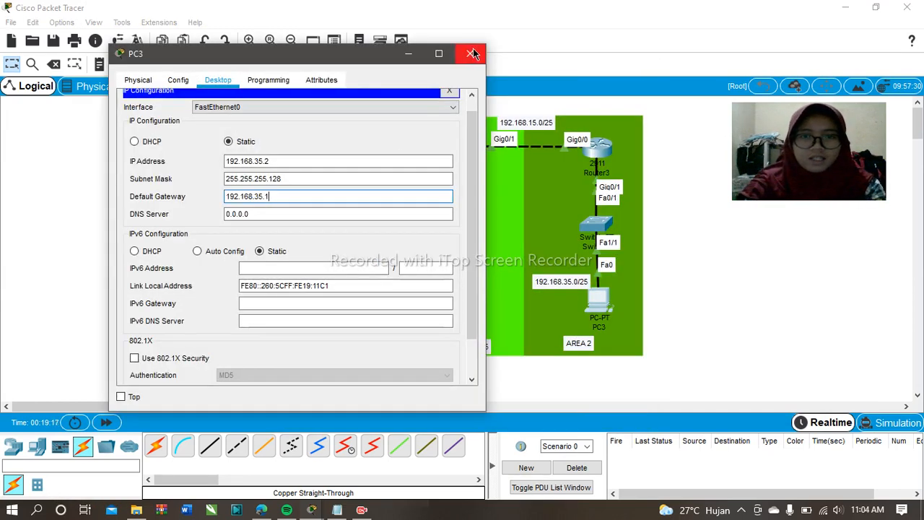
left_click(472, 55)
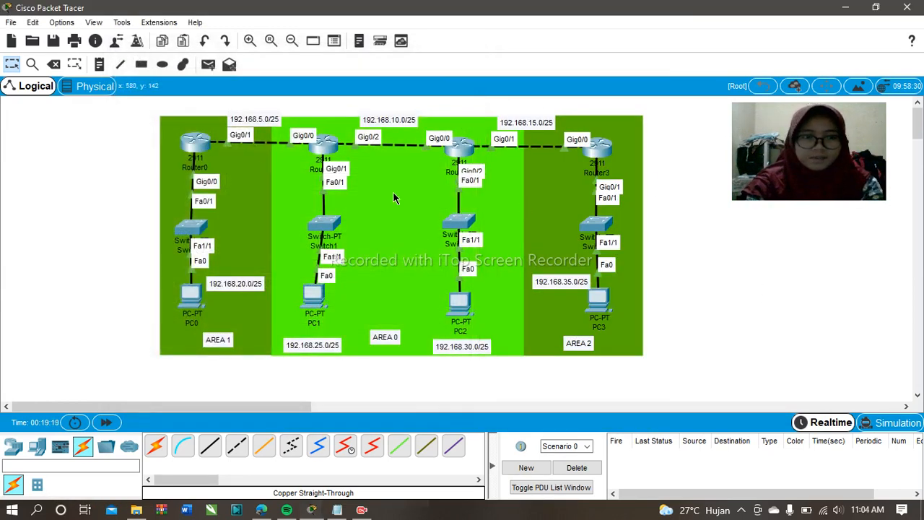
Start OSPF routing process 10 in Router0's command line.
left_click(195, 142)
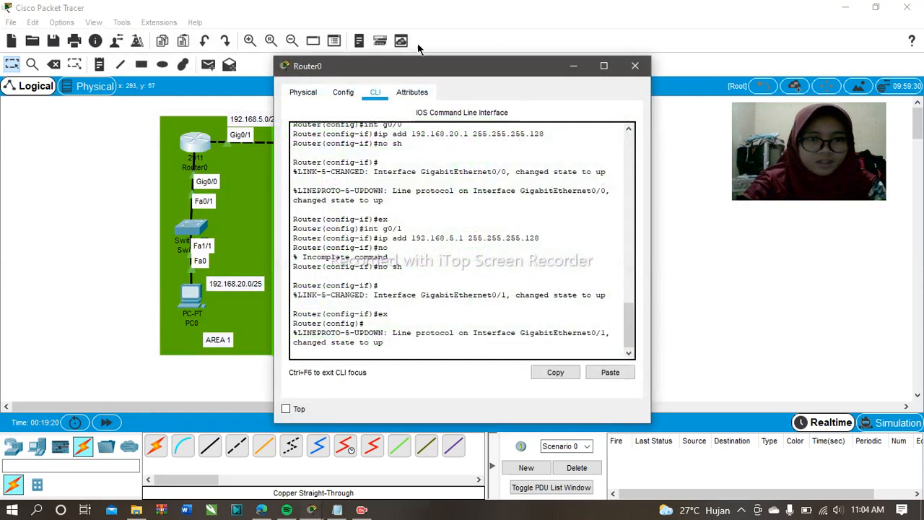
key("Return")
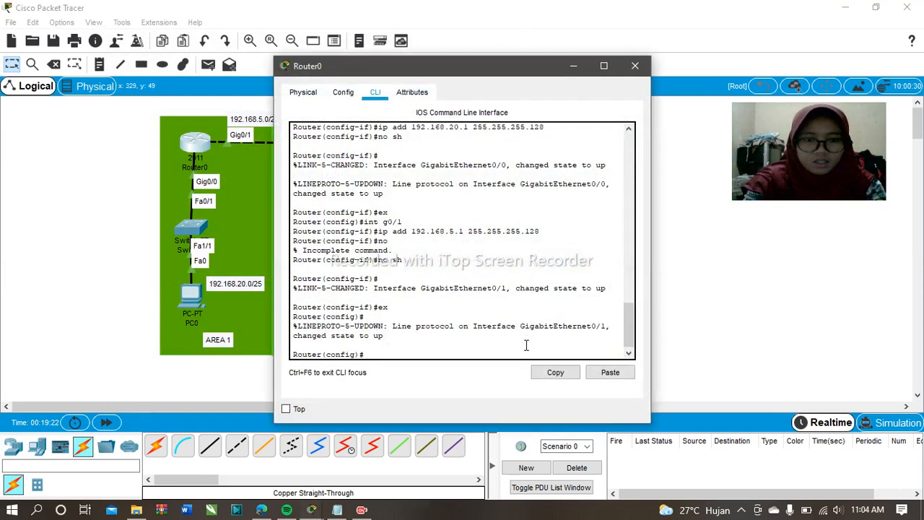
type("router")
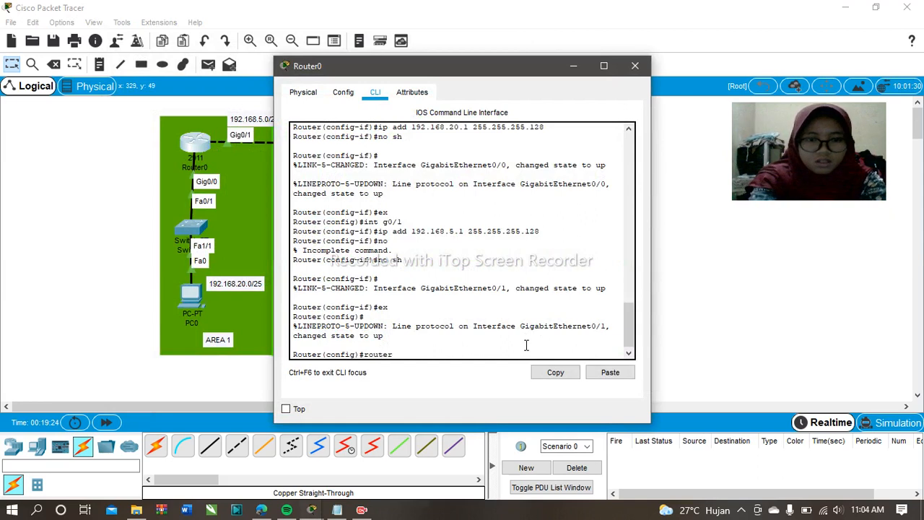
type(" ospf 10")
key("Return")
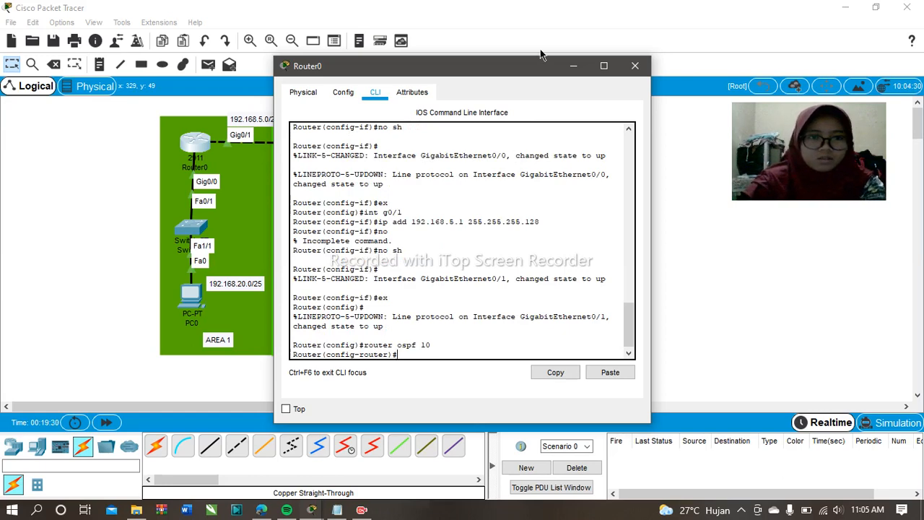
Advertise network 192.168.5.0 with wildcard mask 0.0.0.127 in area 1 in Router0's OSPF process.
left_click_drag(485, 71, 570, 58)
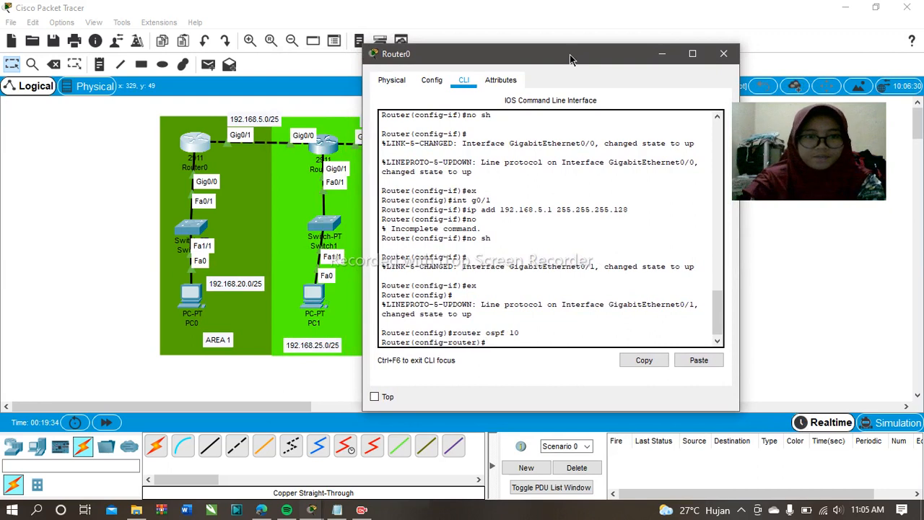
type("n")
type("92.")
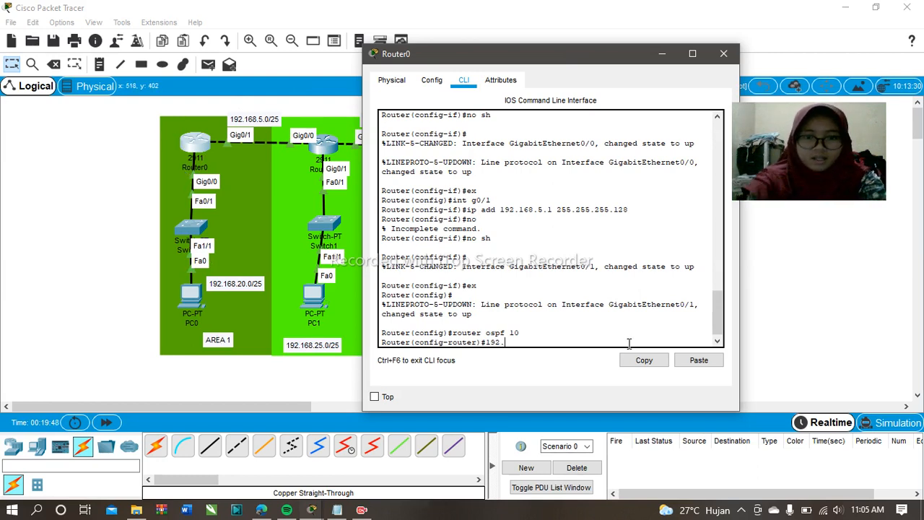
key("BackSpace")
key("BackSpace")
key("BackSpace")
key("BackSpace")
type("net")
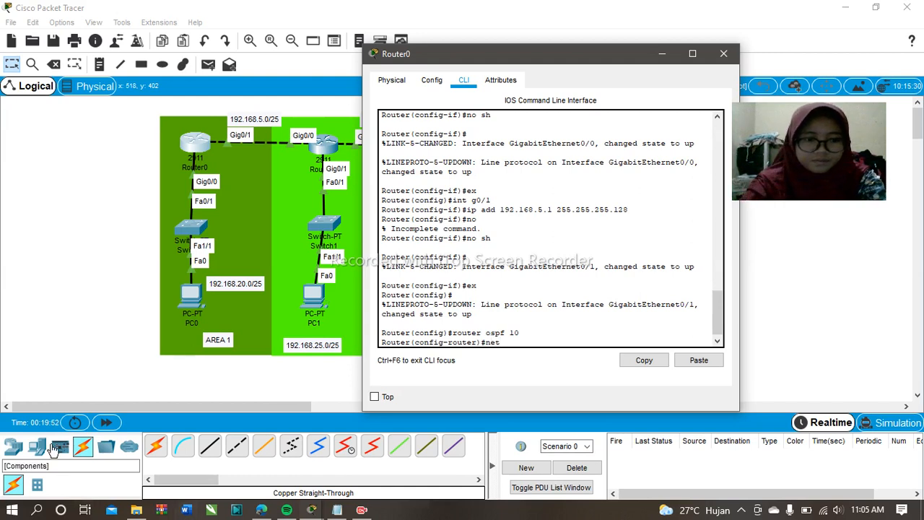
type(" 192")
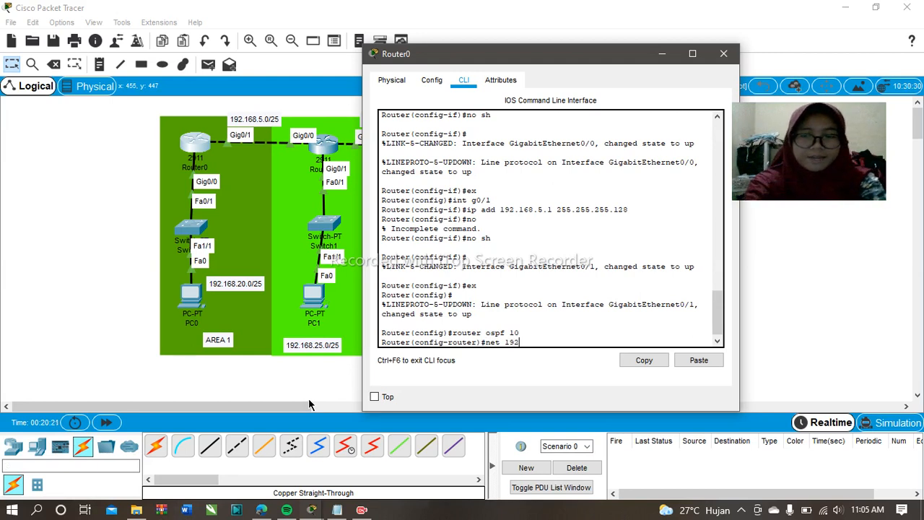
type(".168.5.0")
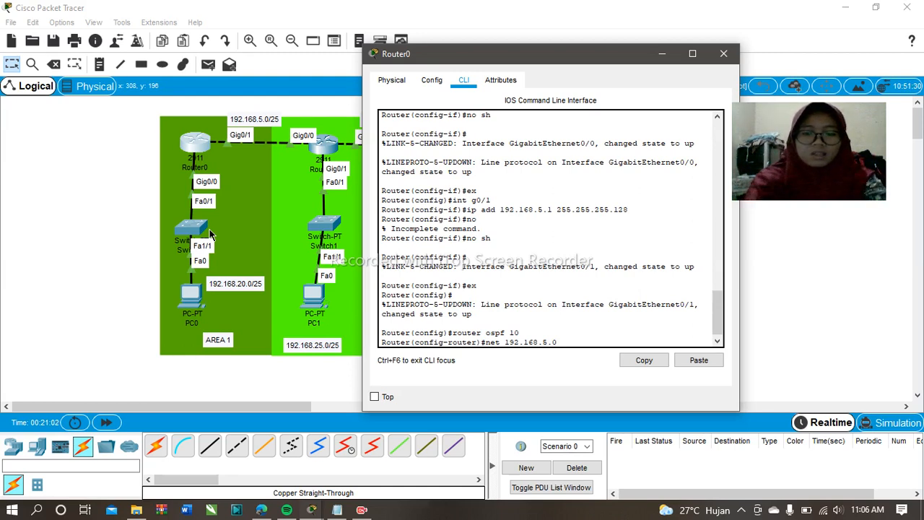
type("0.0.0.127")
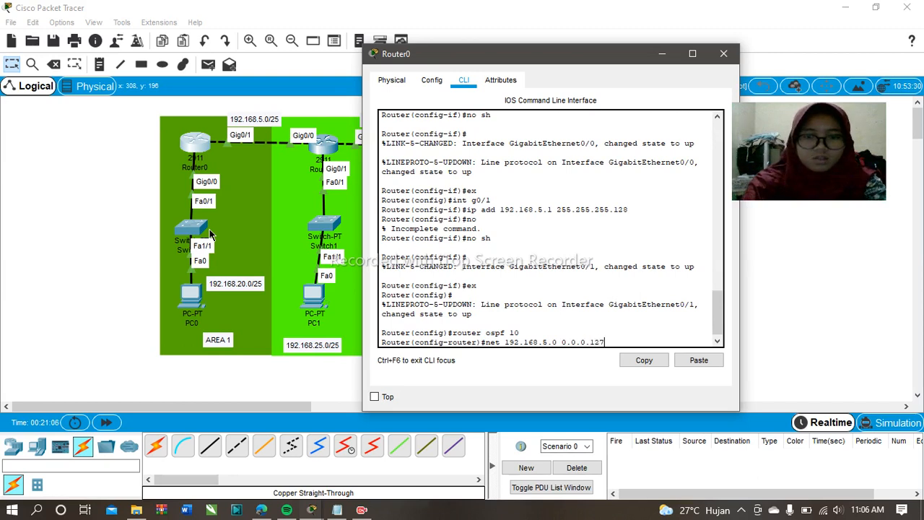
type(" area")
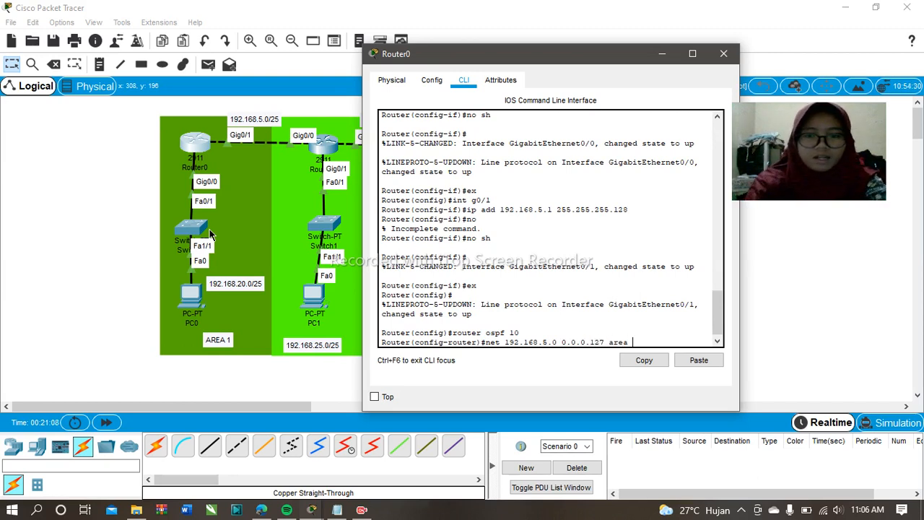
type(" 1")
key("Return")
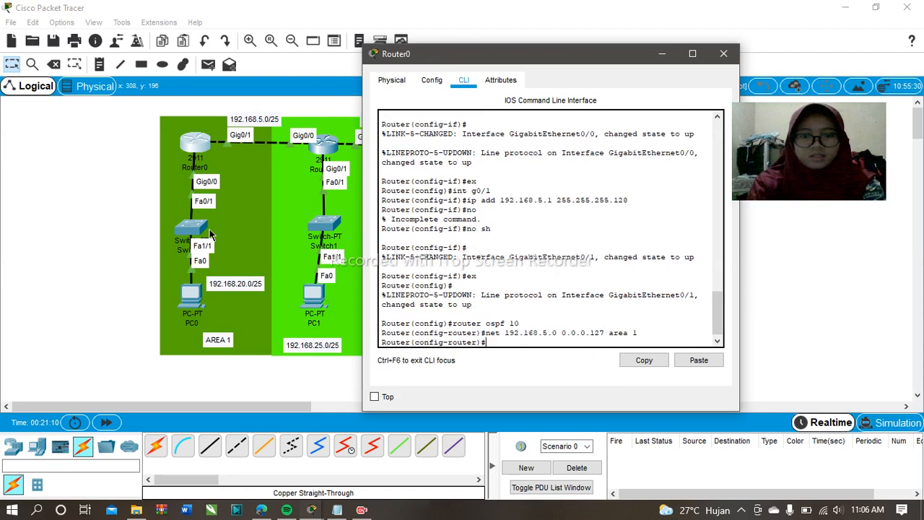
Advertise network 192.168.20.0 with wildcard mask 0.0.0.127 in area 1 on Router0 and close its window.
type("net")
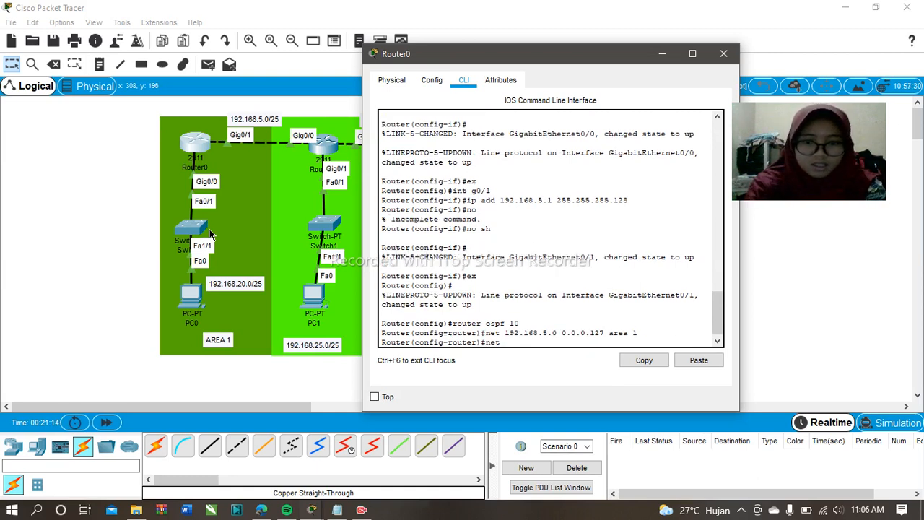
type(" 192.168.20.0")
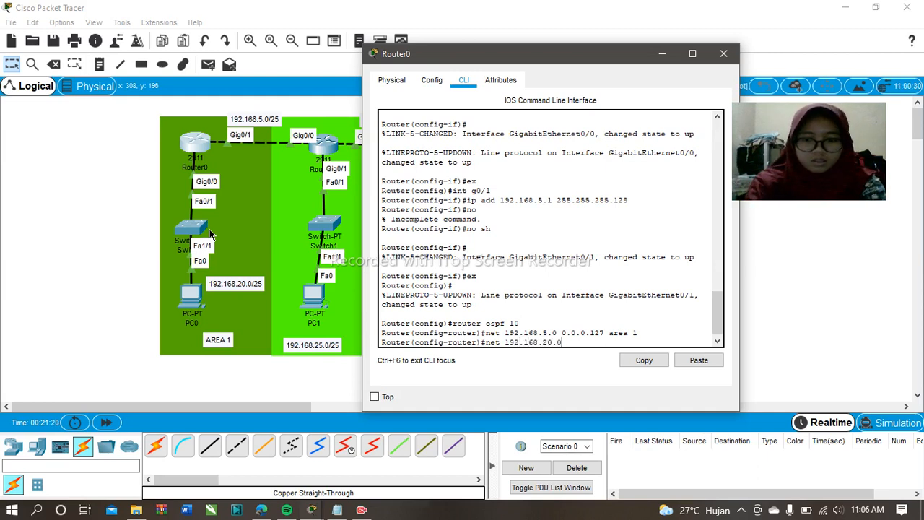
type(" 0.0.0.127")
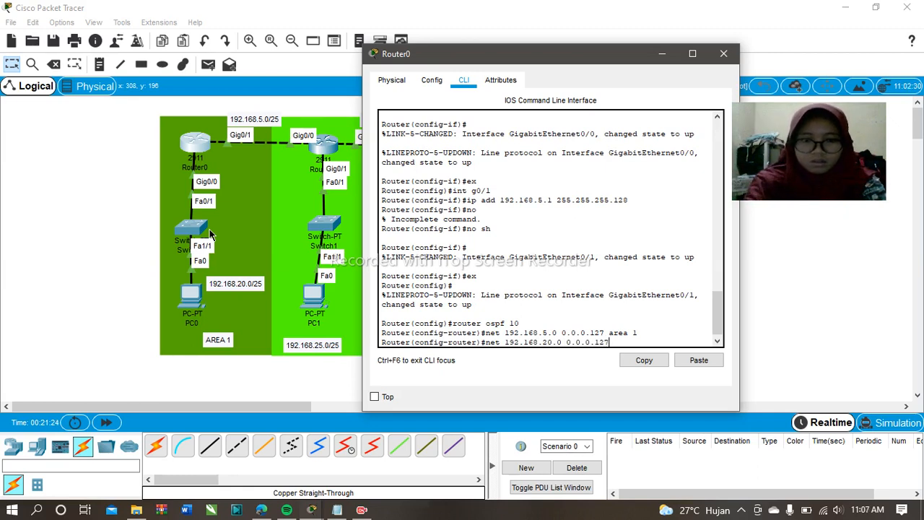
type(" ae")
key("BackSpace")
type("ra")
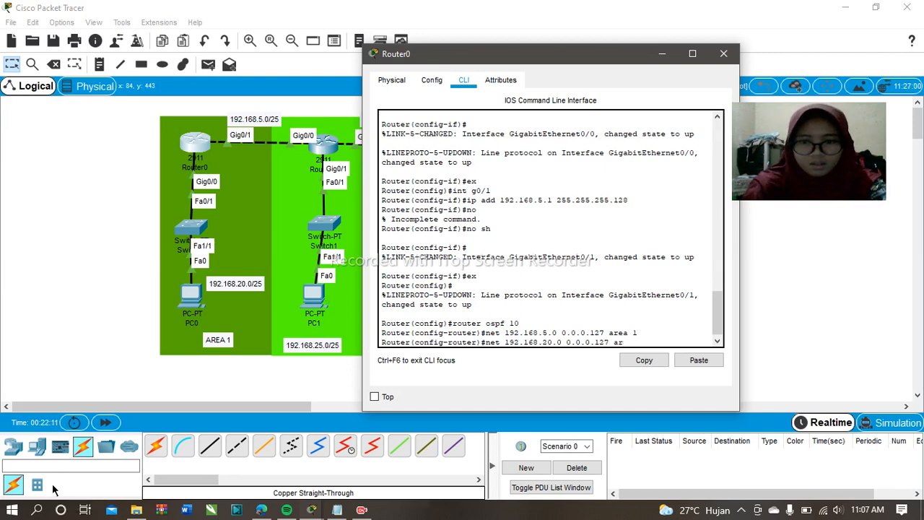
key("BackSpace")
type("ea 1")
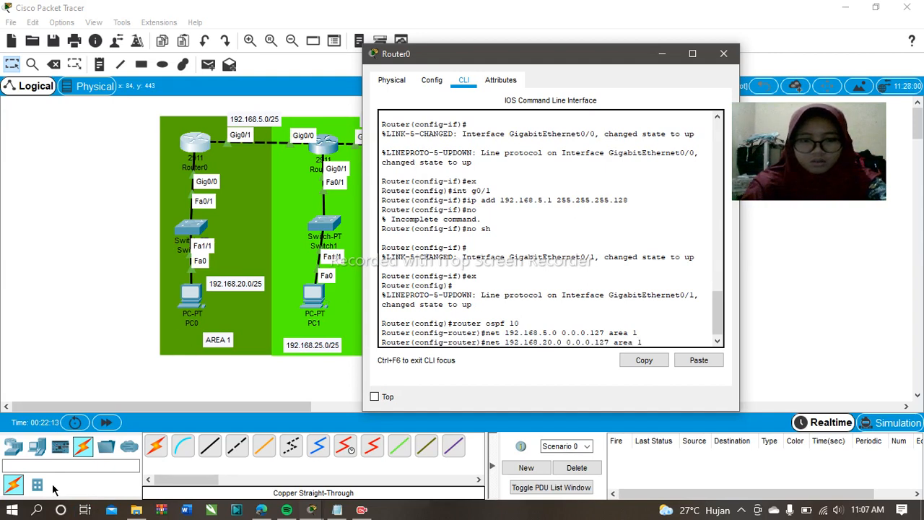
key("Return")
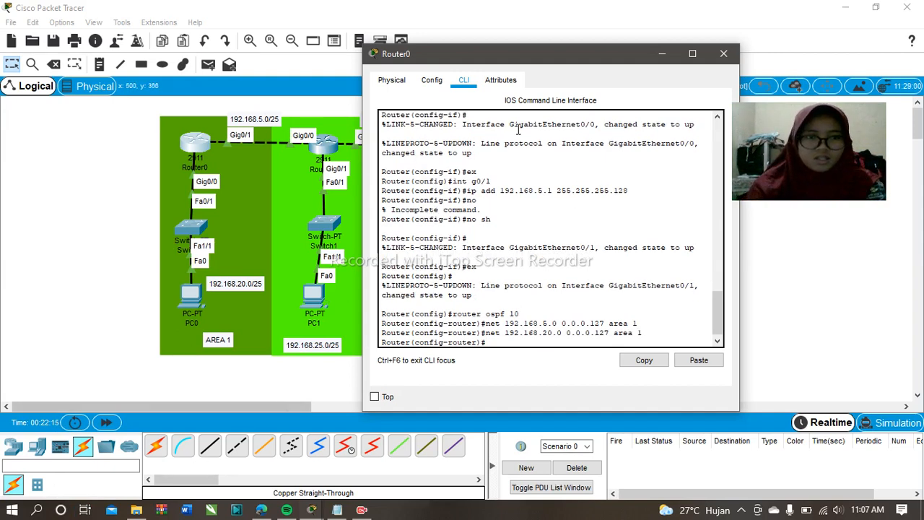
left_click(723, 50)
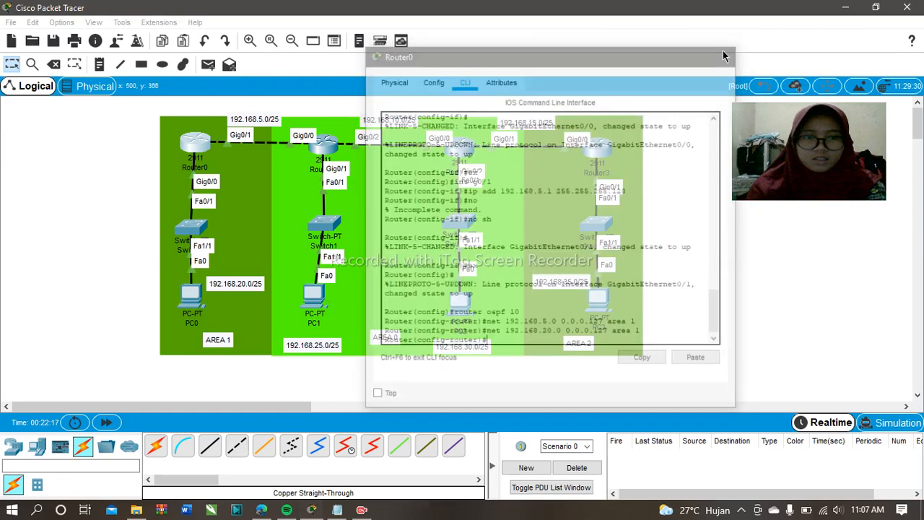
Start OSPF routing process 10 in Router1's command line.
left_click(323, 149)
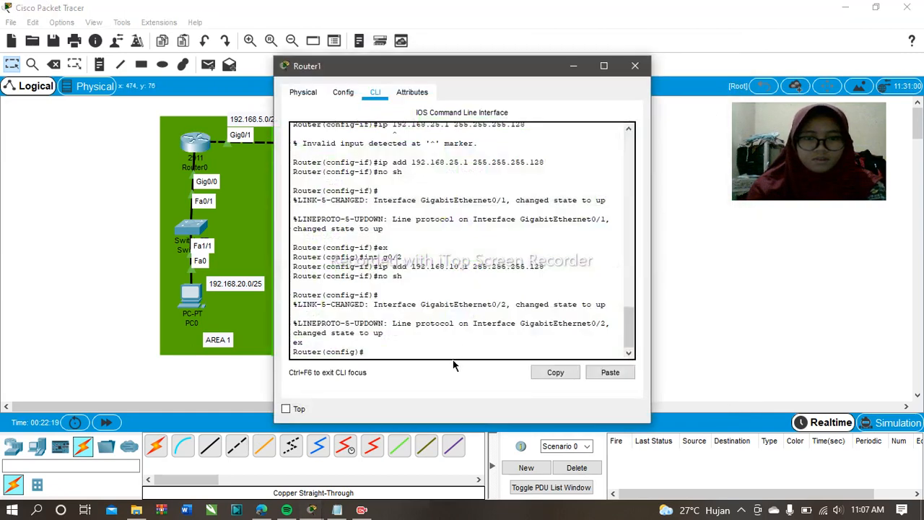
type("router ospf 10")
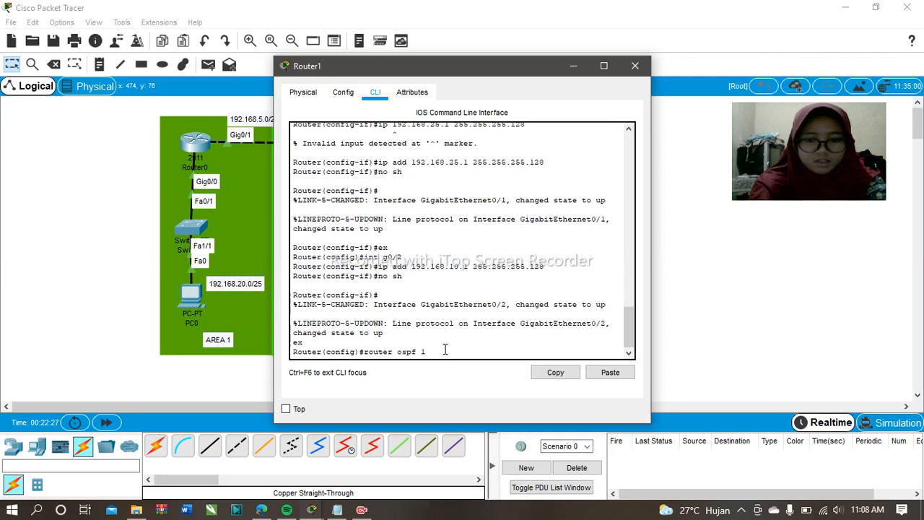
key("Return")
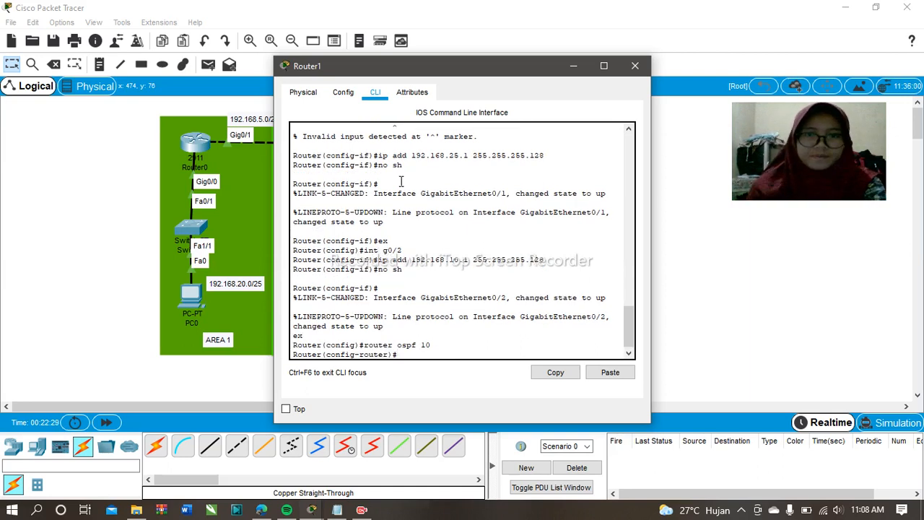
Advertise network 192.168.5.0 with wildcard mask 0.0.0.127 in area 1 in Router1's OSPF process.
left_click_drag(389, 70, 558, 60)
type("net")
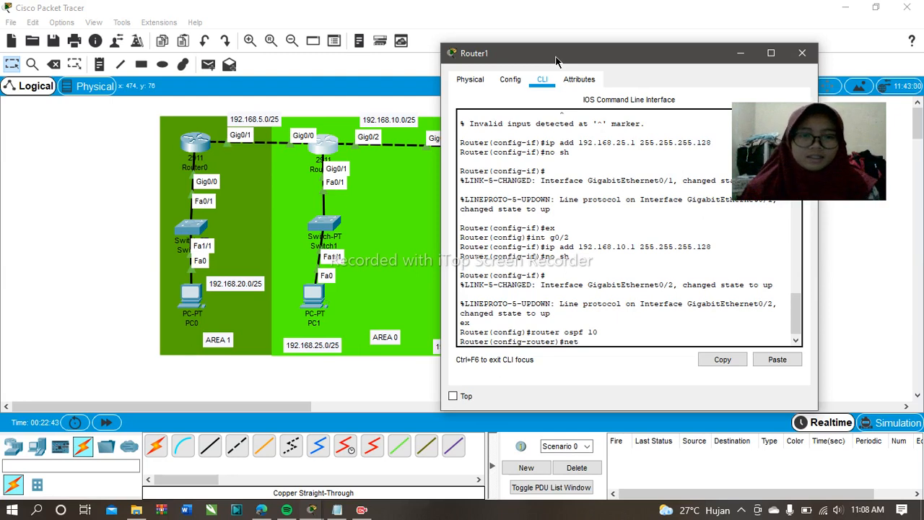
type("192.168.5.0 0.0.0.127 area 1")
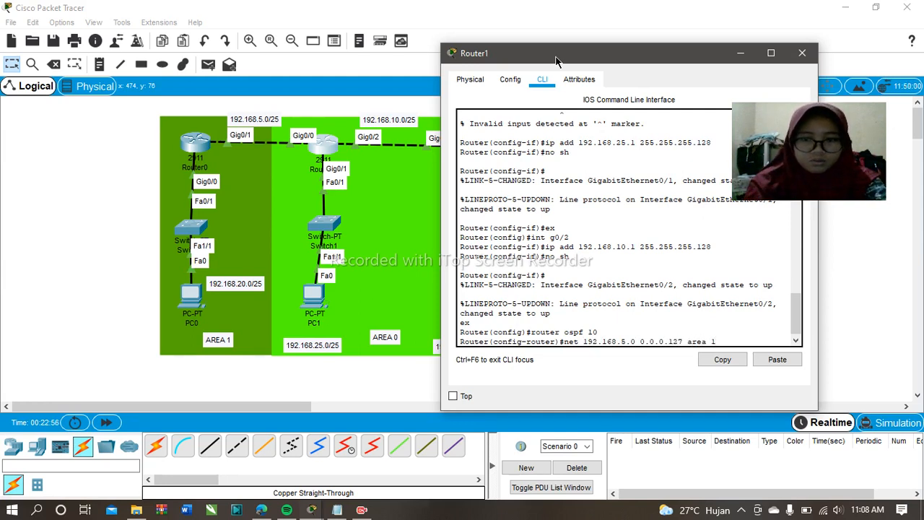
key("Return")
Try to advertise network 192.168.25.0 on Router1 without a wildcard mask or area.
type("net")
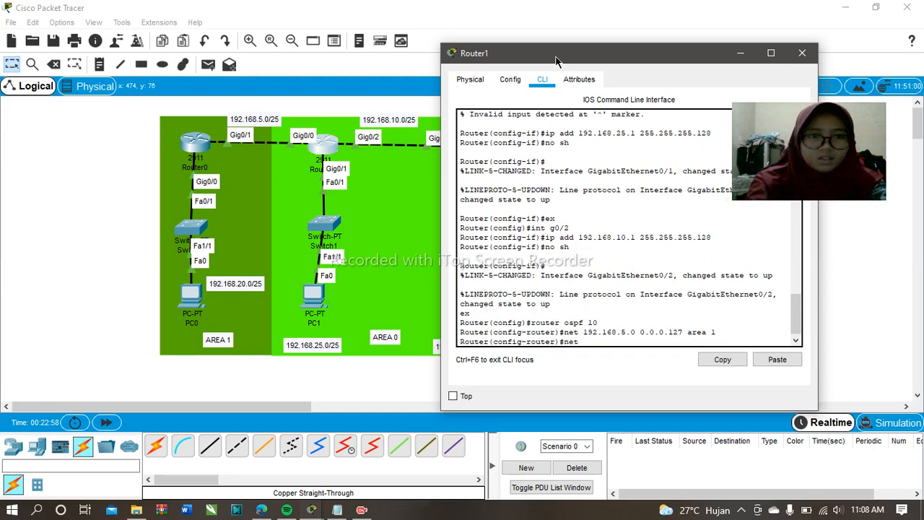
type(" 192.1")
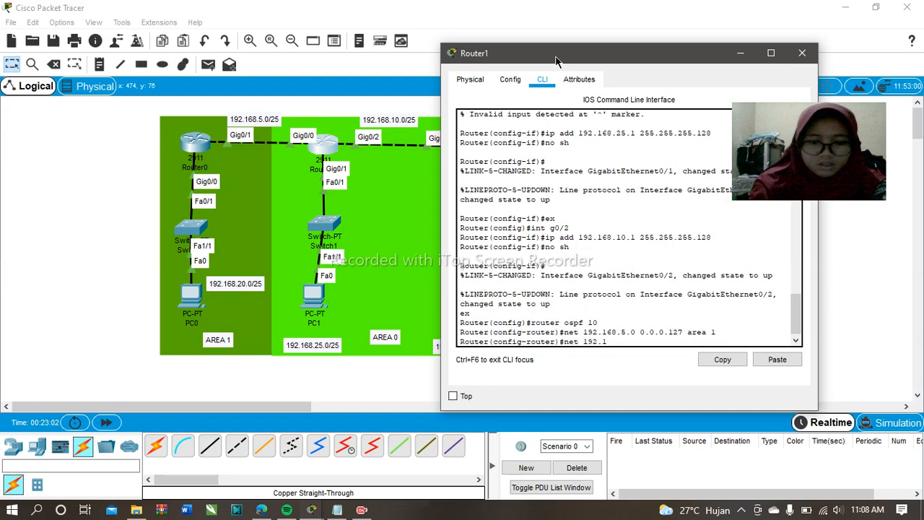
type("68.25")
type(".0")
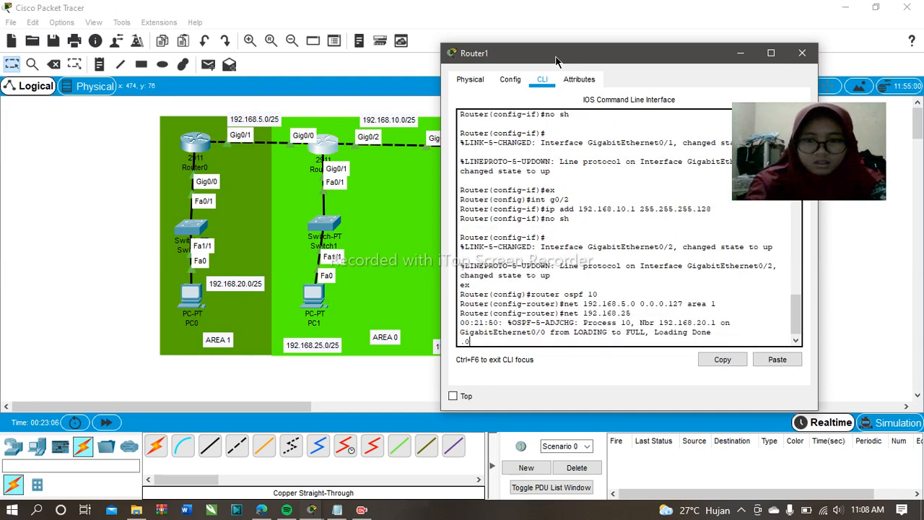
key("Return")
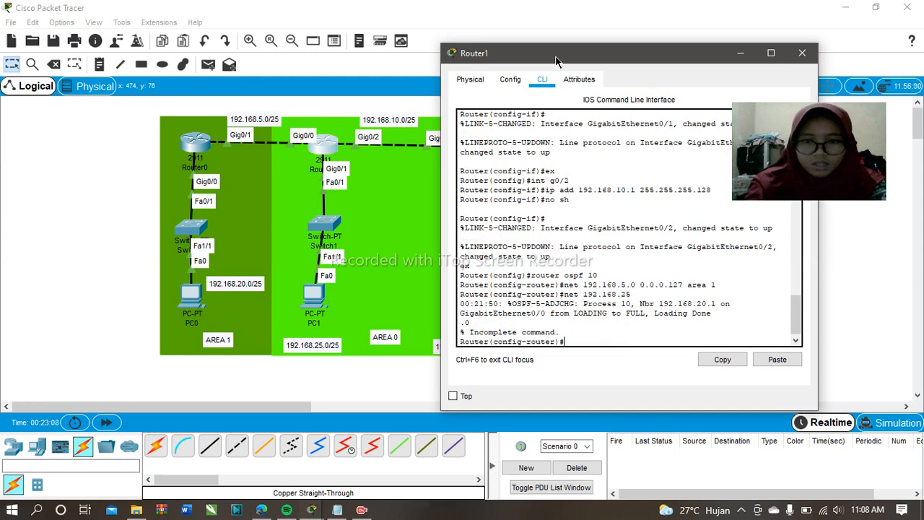
Advertise network 192.168.25.0 with wildcard mask 0.0.0.127 in area 0 in Router1's OSPF process.
type("net")
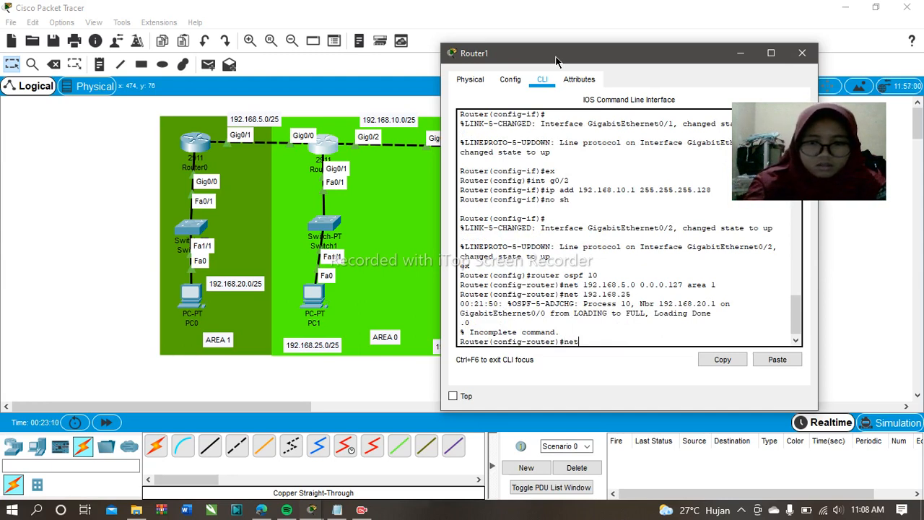
type(" 192")
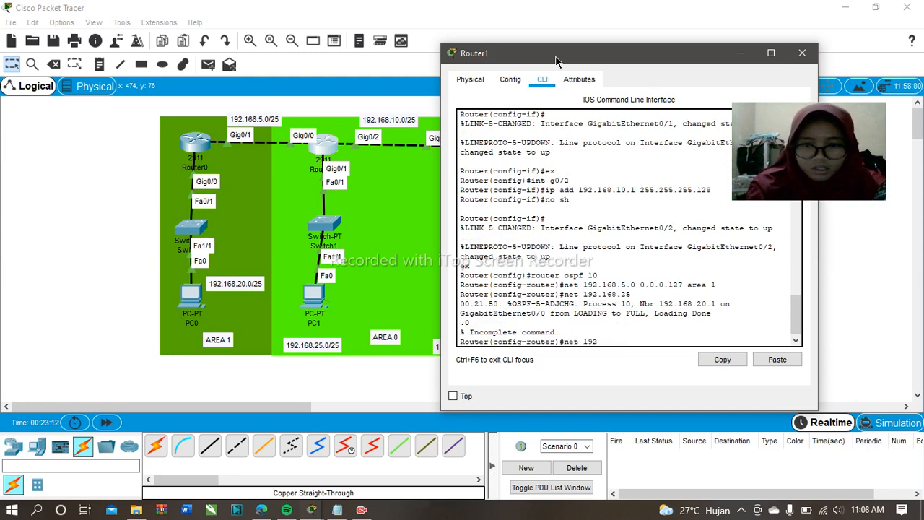
type(".168.25")
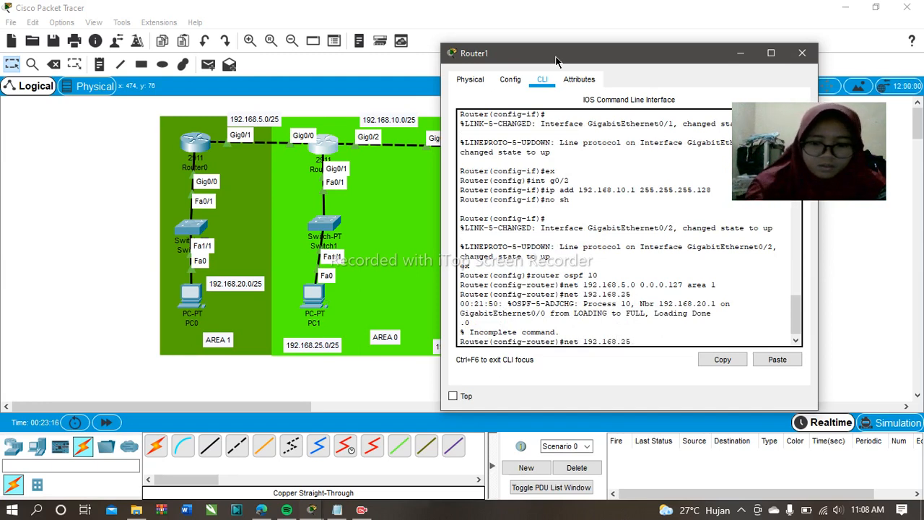
type(".0 0.0.")
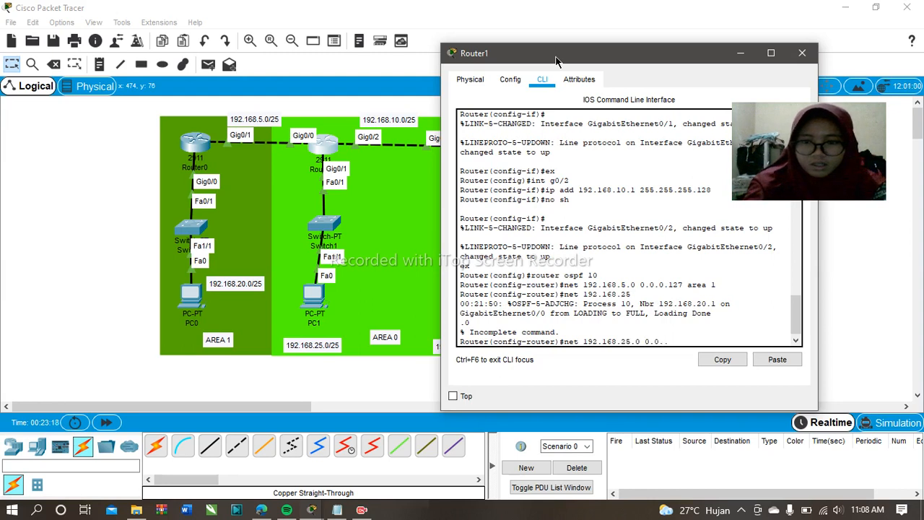
type("0.")
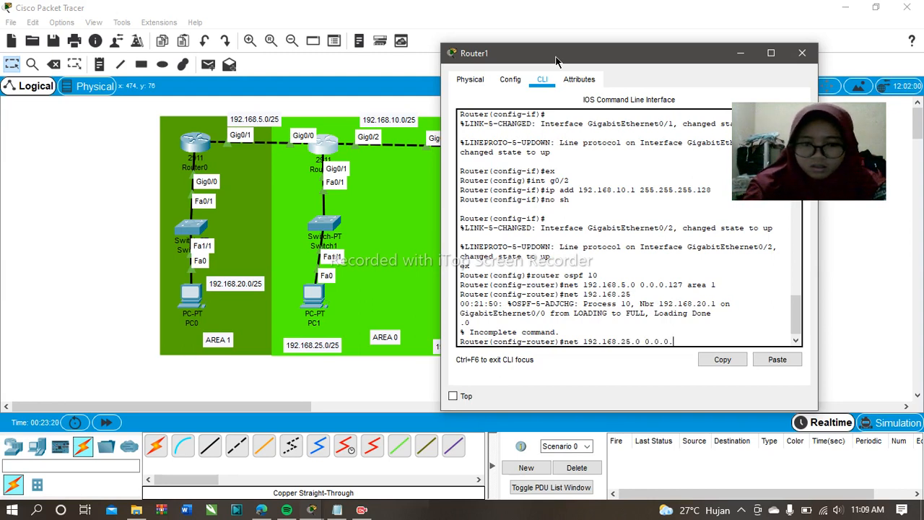
type("127 area 0")
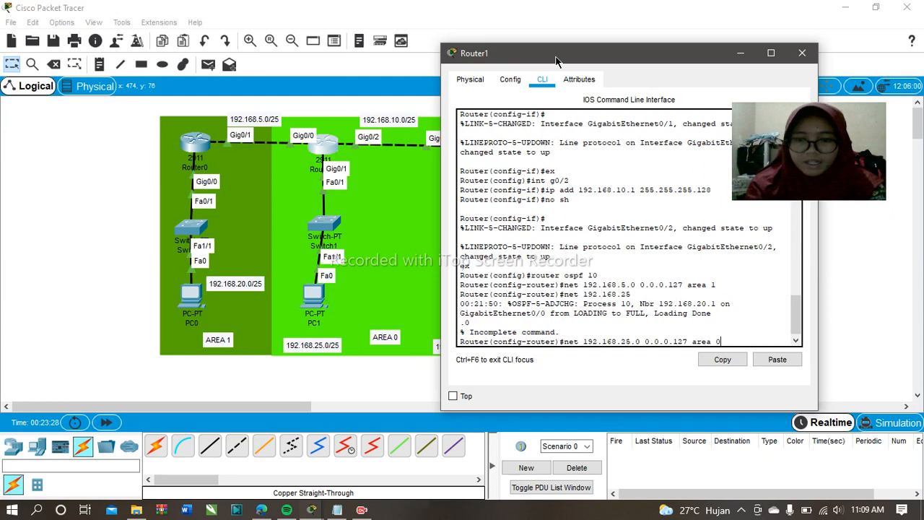
key("Return")
Advertise network 192.168.10.0 with wildcard mask 0.0.0.127 in area 0 in Router1's OSPF process, and close Router1's window.
type("net")
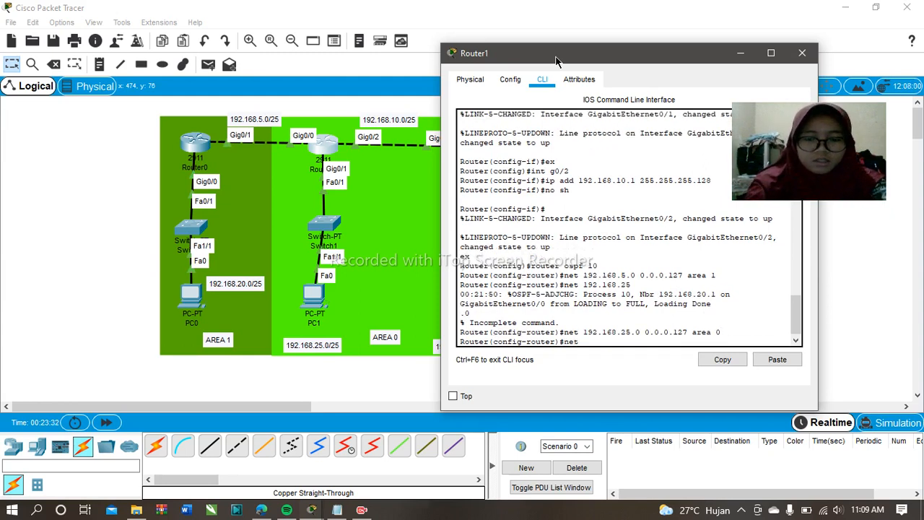
type(" 192.168")
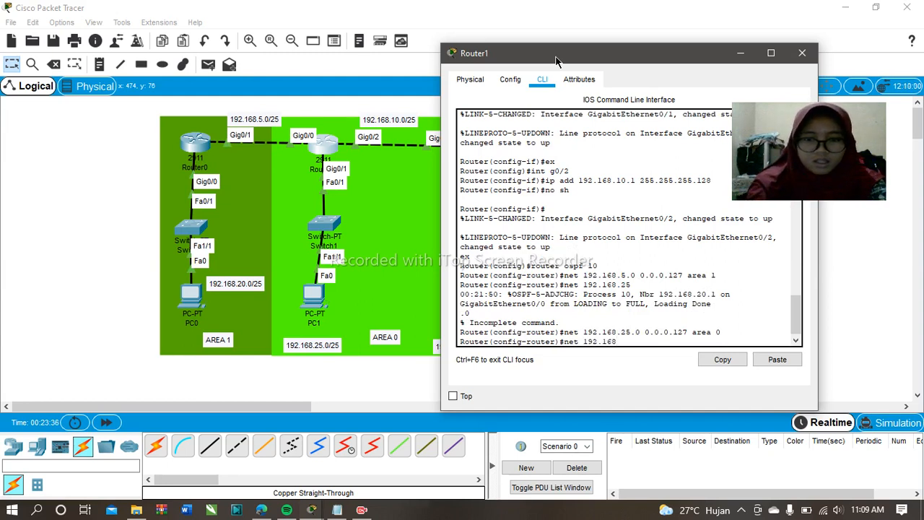
type(".10.9")
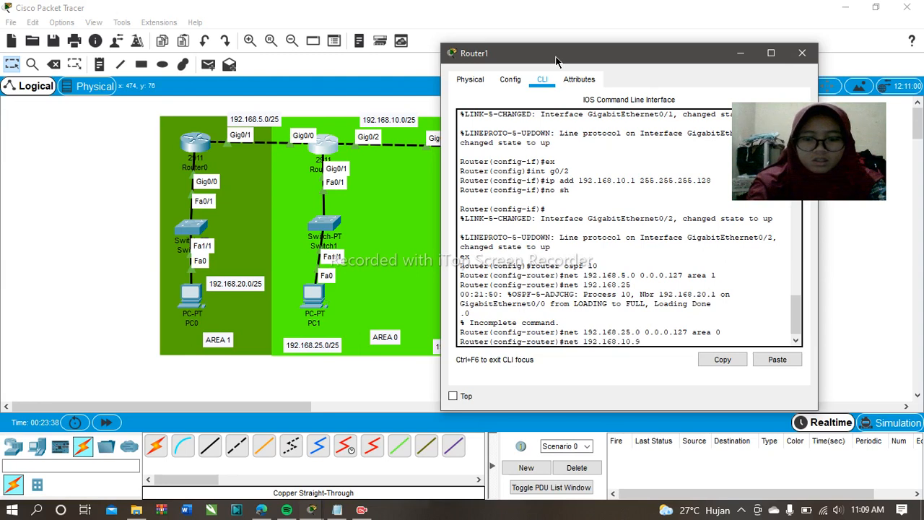
key("BackSpace")
type("0 0")
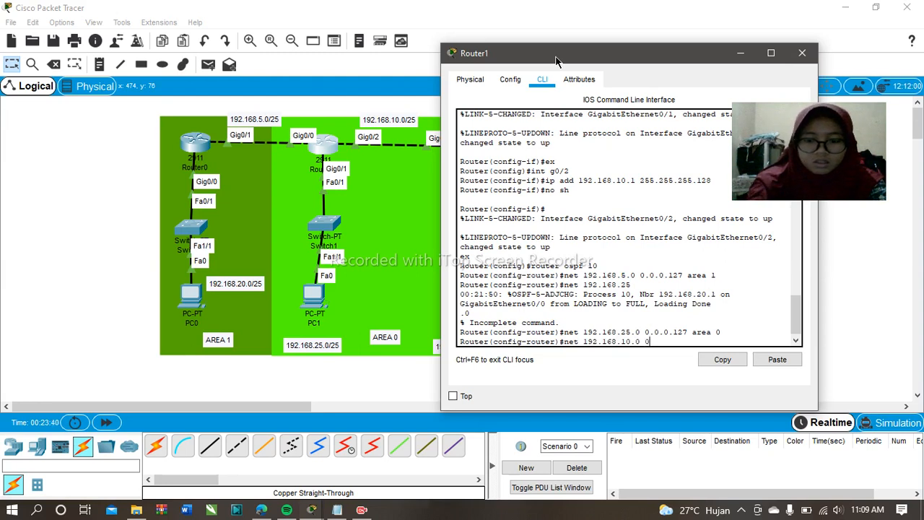
type(".0.0.1")
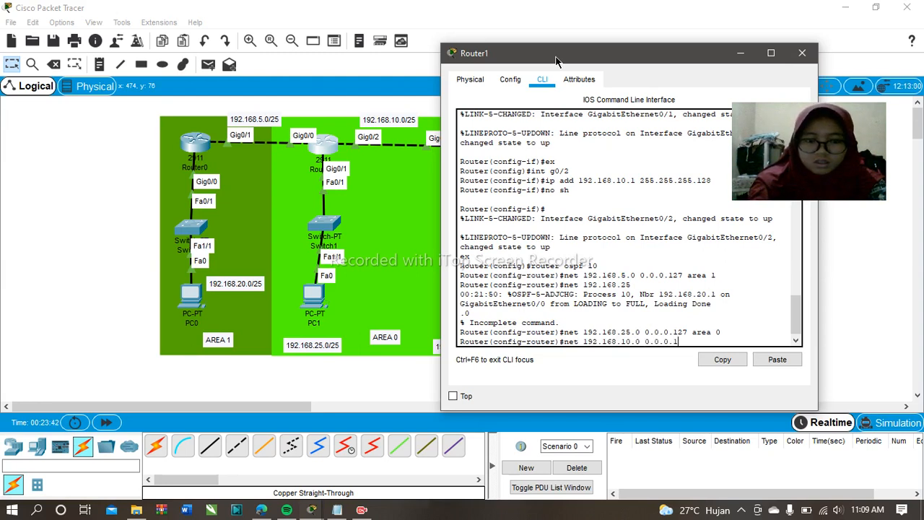
type("27 area 0")
key("Return")
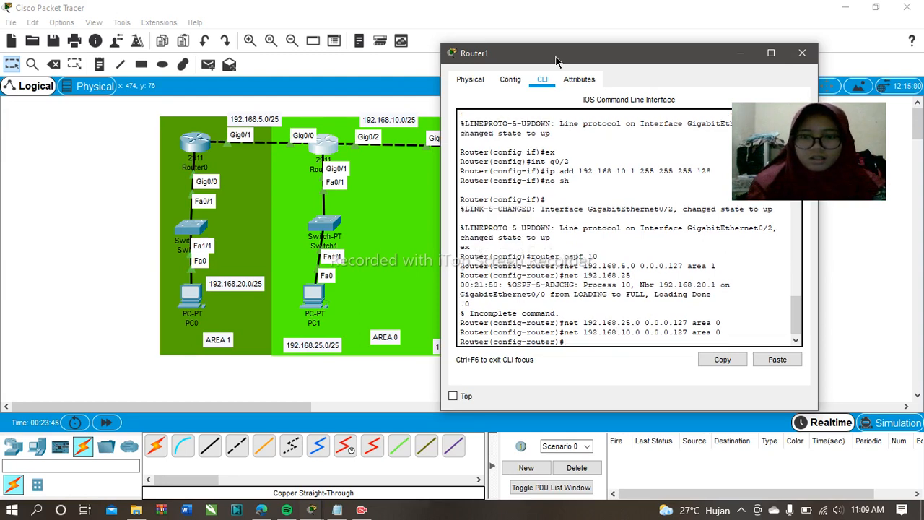
left_click(802, 54)
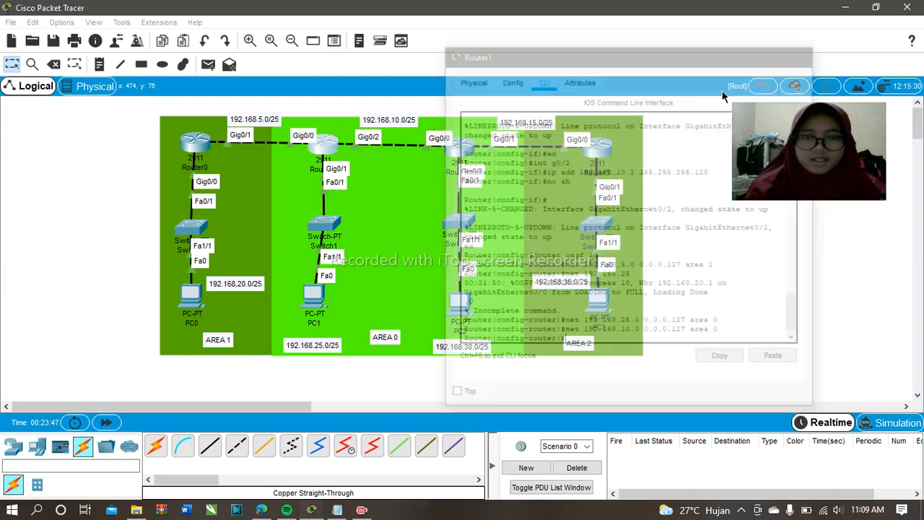
Start OSPF routing process 10 in Router2's command line and move its window clear of the Router2 and Router3 topology.
left_click(457, 152)
key("Return")
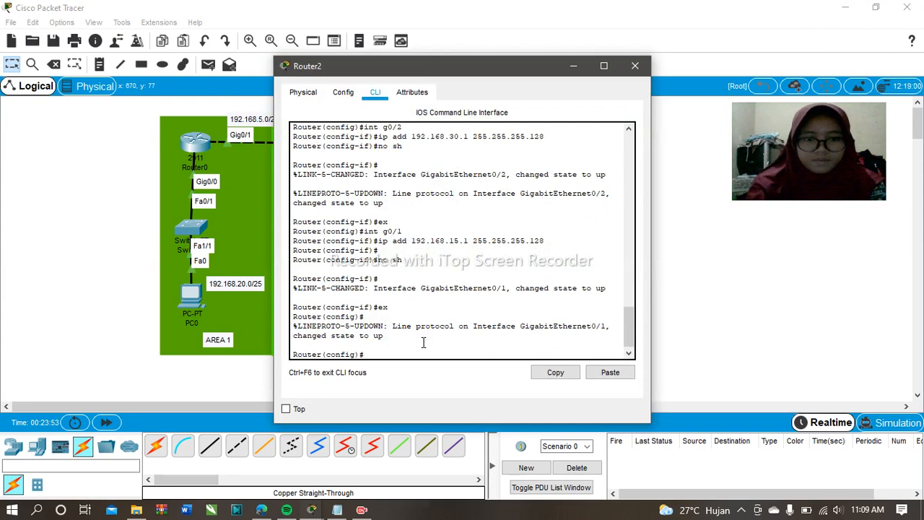
type("rou")
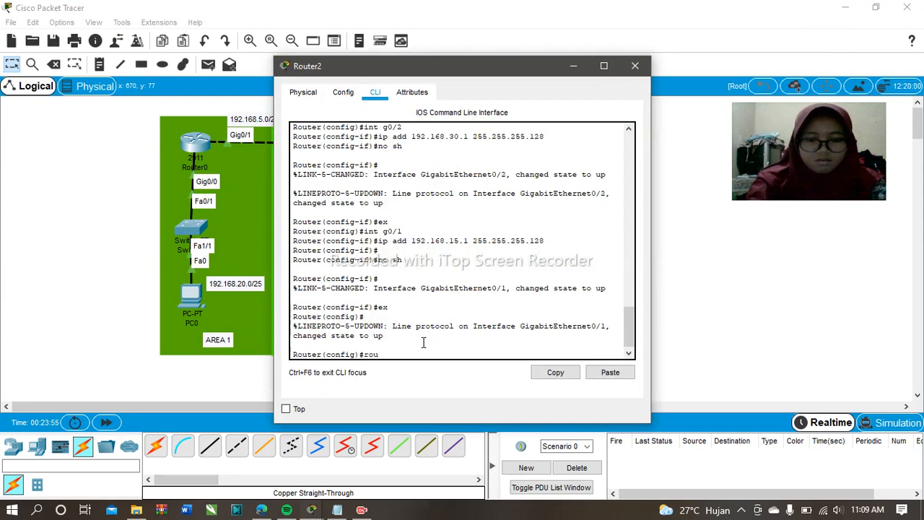
type("ter ospf 10")
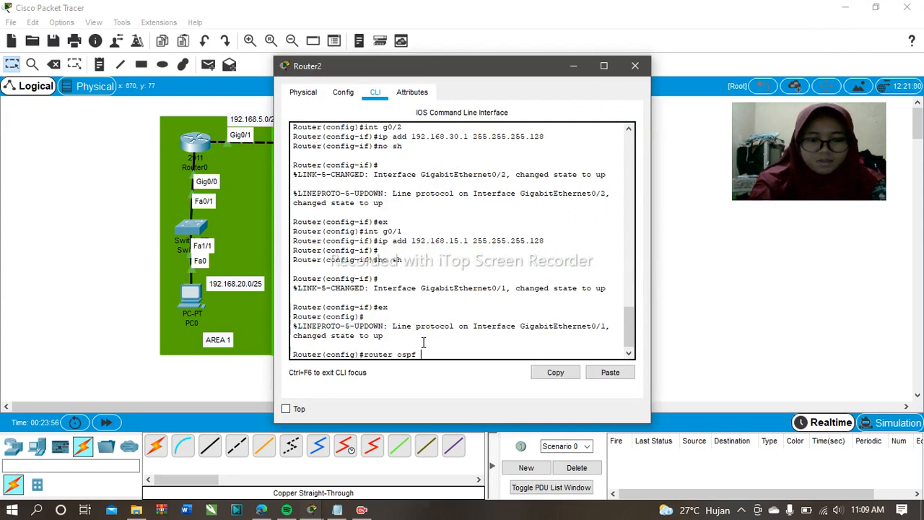
key("Return")
left_click_drag(429, 73, 150, 64)
Advertise network 192.168.10.0 with wildcard mask 0.0.0.127 in area 0 in Router2's OSPF process.
type("net 192")
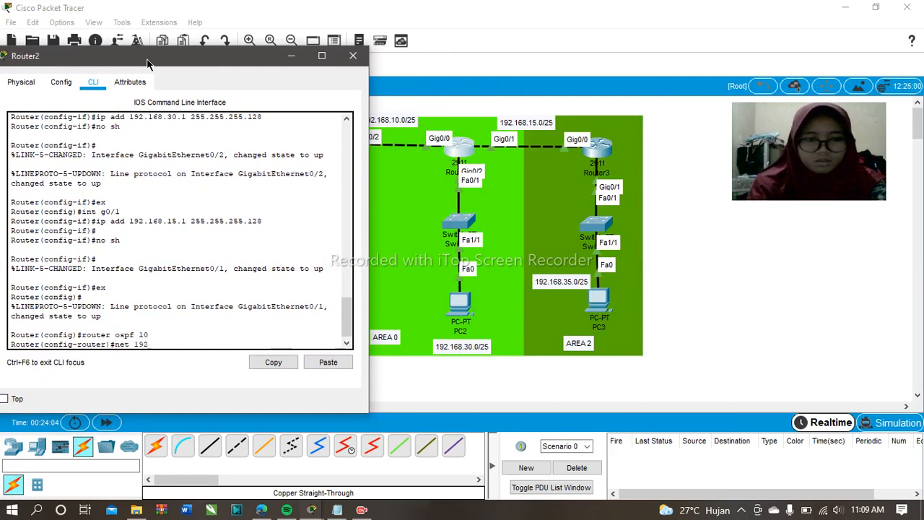
type(".")
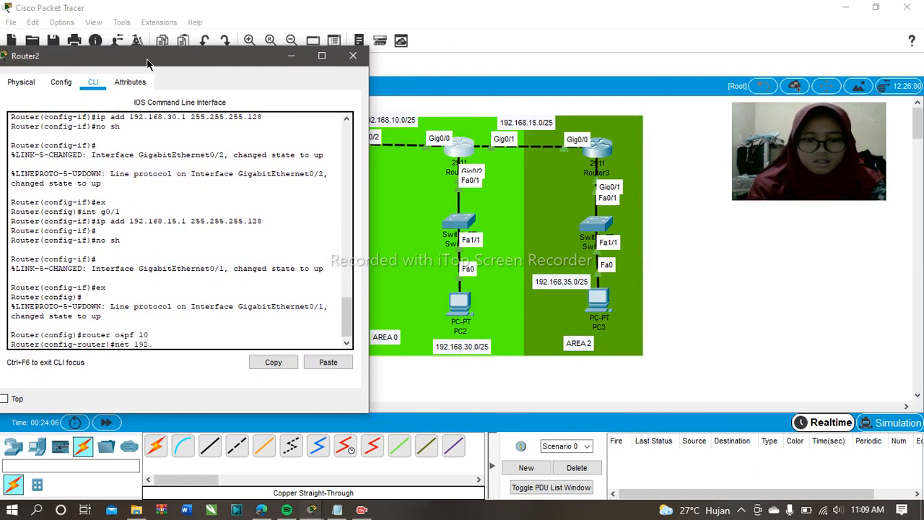
type("168.10.")
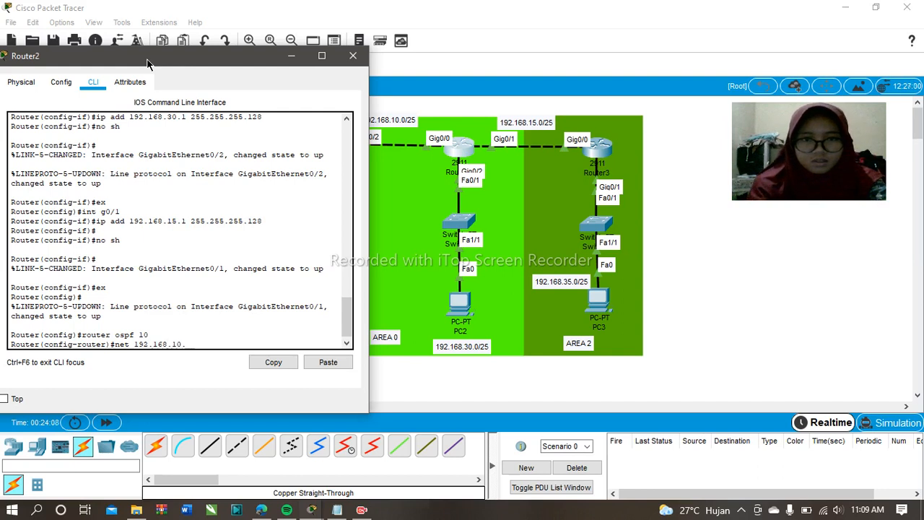
type("0 ")
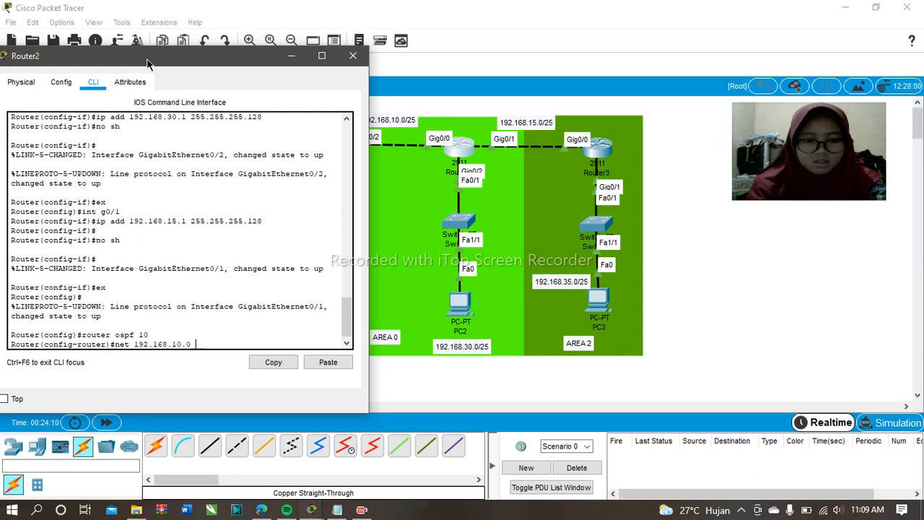
type("0.0.0.127 area")
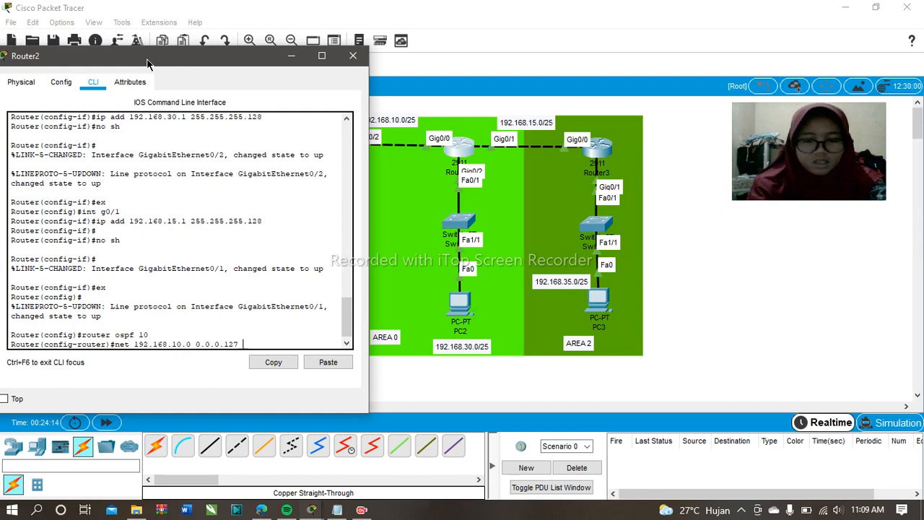
type(" 0")
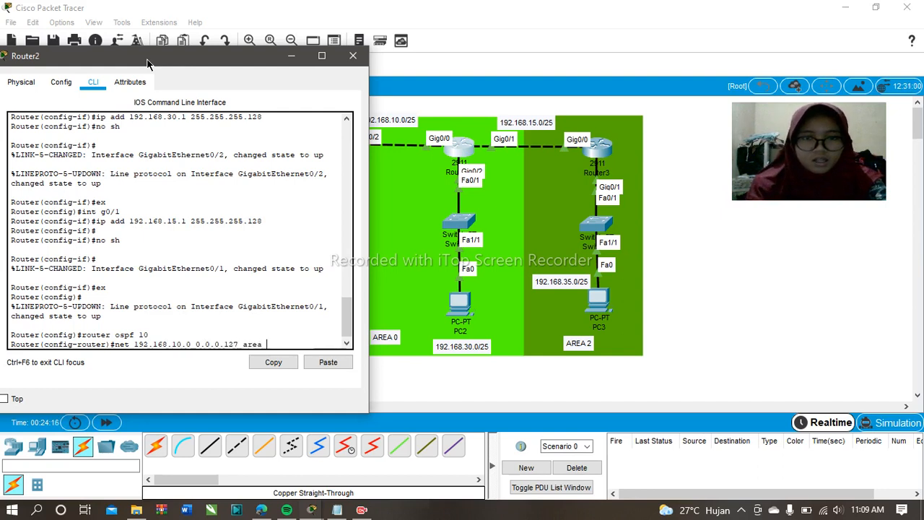
key("Return")
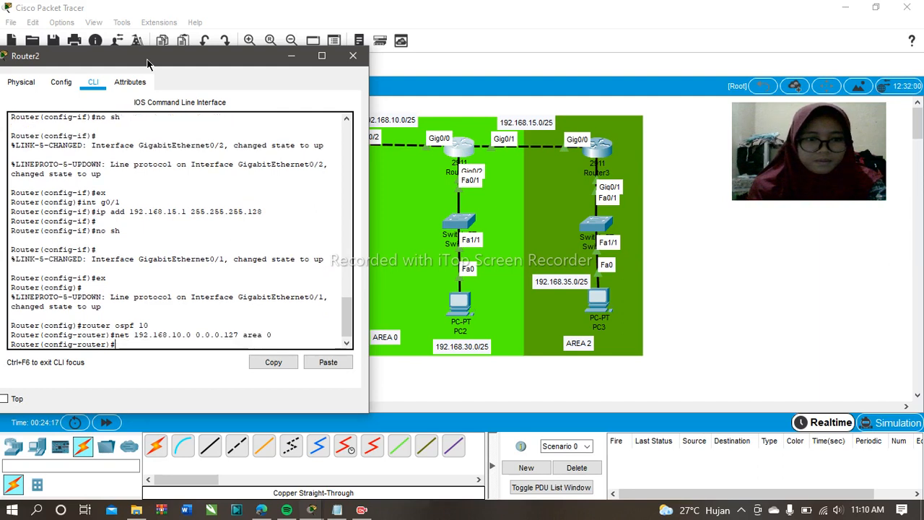
type("net")
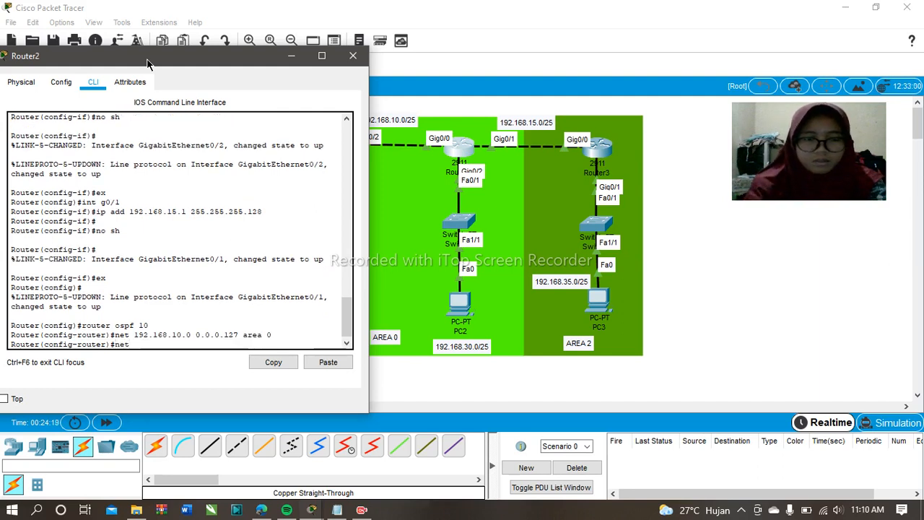
type(" 192.168")
key("Up")
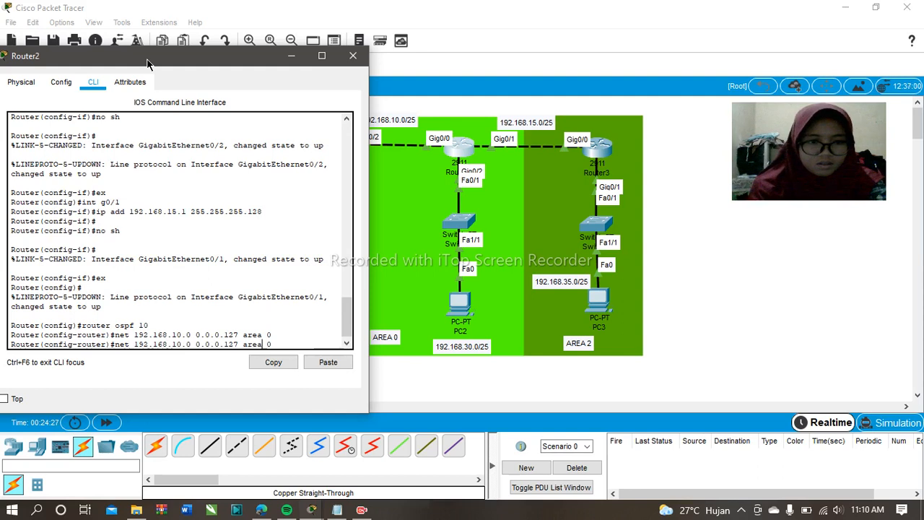
key("Left")
key("Left")
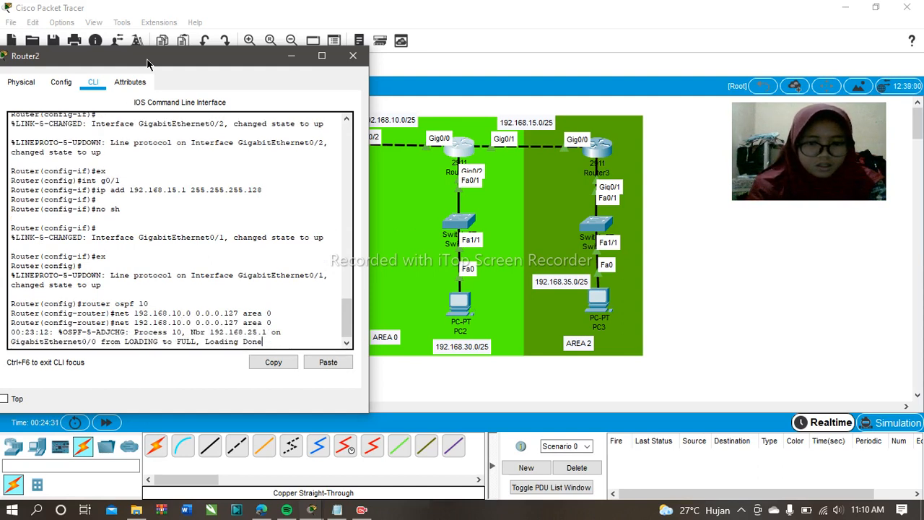
key("Return")
Advertise network 192.168.30.0 with wildcard mask 0.0.0.127 in area 0 in Router2's OSPF process.
key("Up")
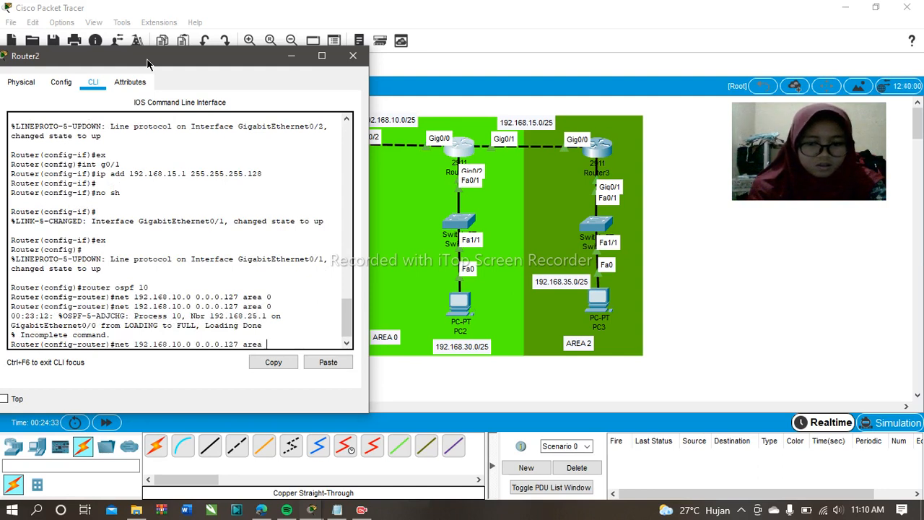
key("Left")
key("Left")
key("Left")
key("Left")
key("Left")
key("Left")
key("Left")
key("Left")
key("Left")
key("Left")
key("Left")
key("Left")
key("Left")
key("Left")
key("Left")
key("Left")
key("Left")
key("BackSpace")
key("BackSpace")
key("BackSpace")
type("30.0")
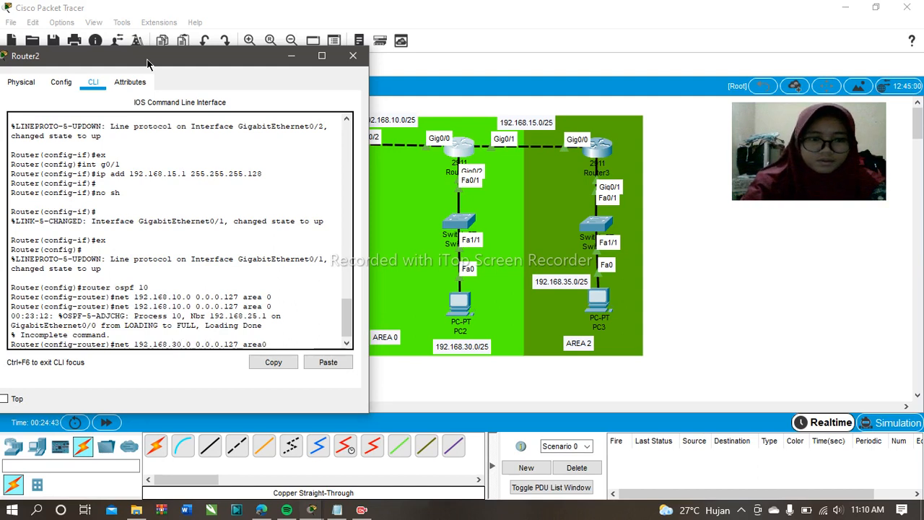
key("BackSpace")
type("0")
key("Return")
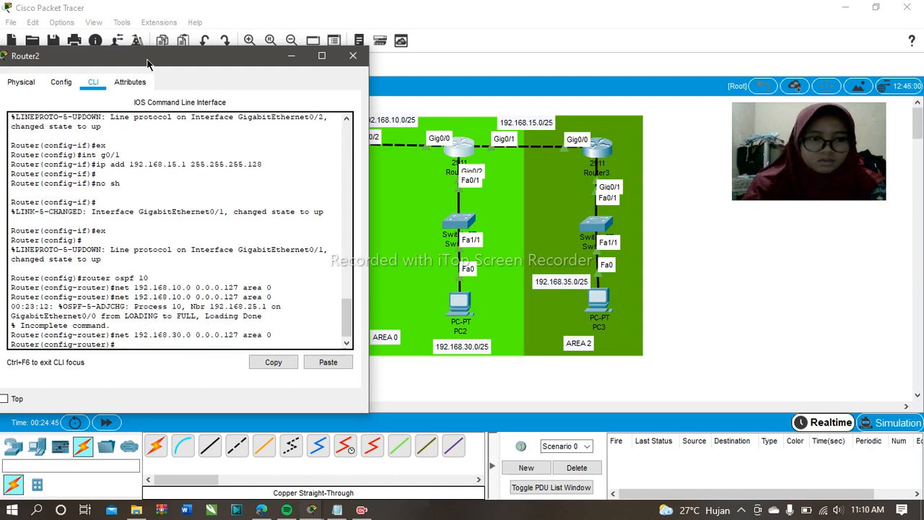
Advertise network 192.168.15.0 with wildcard mask 0.0.0.127 in area 2 in Router2's OSPF process, and close Router2's window.
type("net")
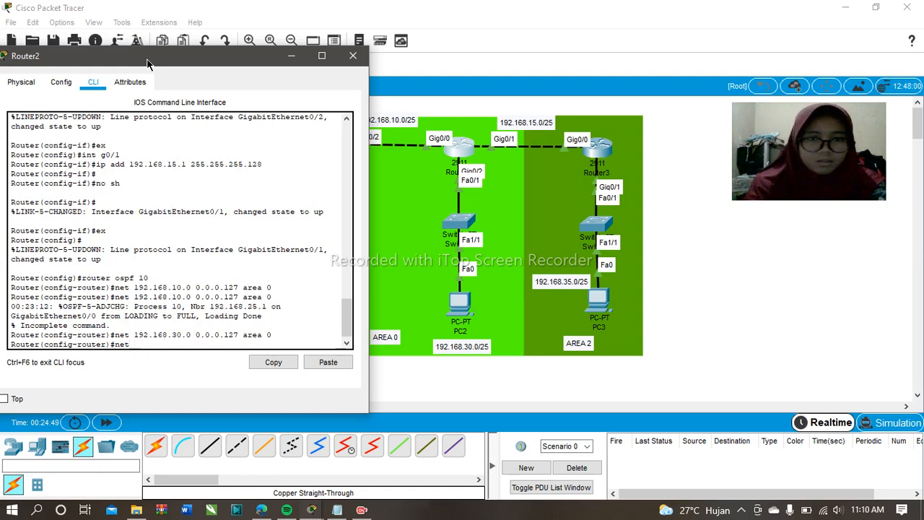
key("Up")
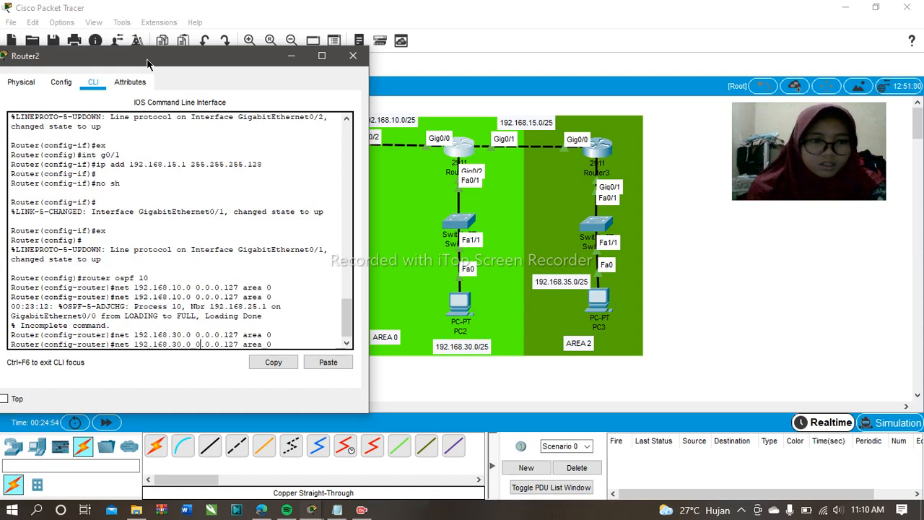
key("Left")
key("BackSpace")
key("BackSpace")
type("15")
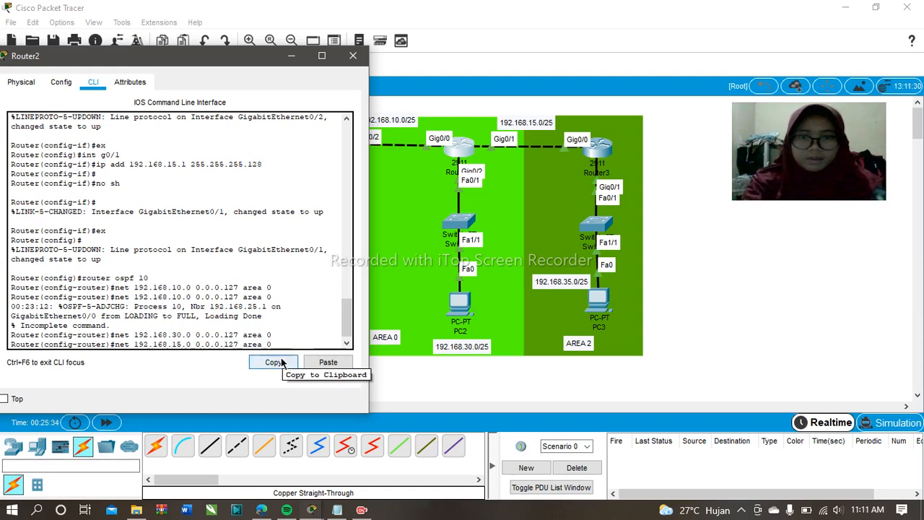
key("BackSpace")
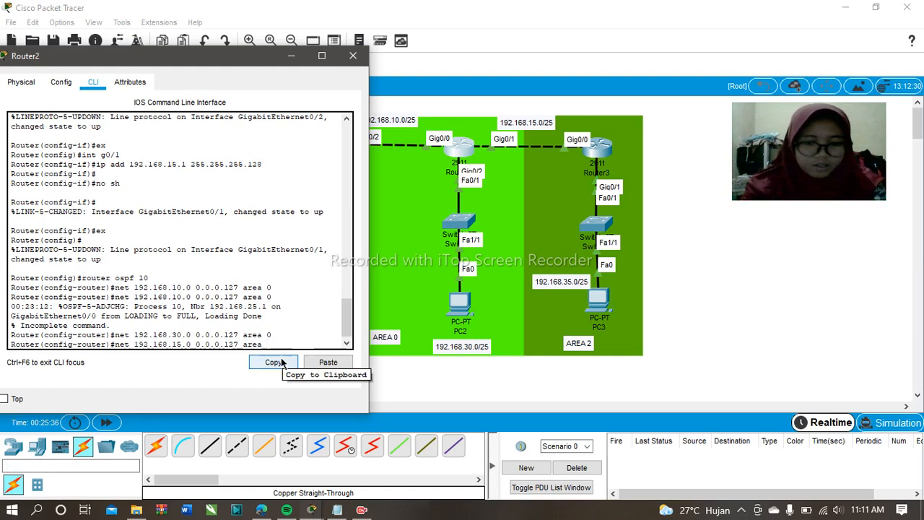
type("2")
key("Return")
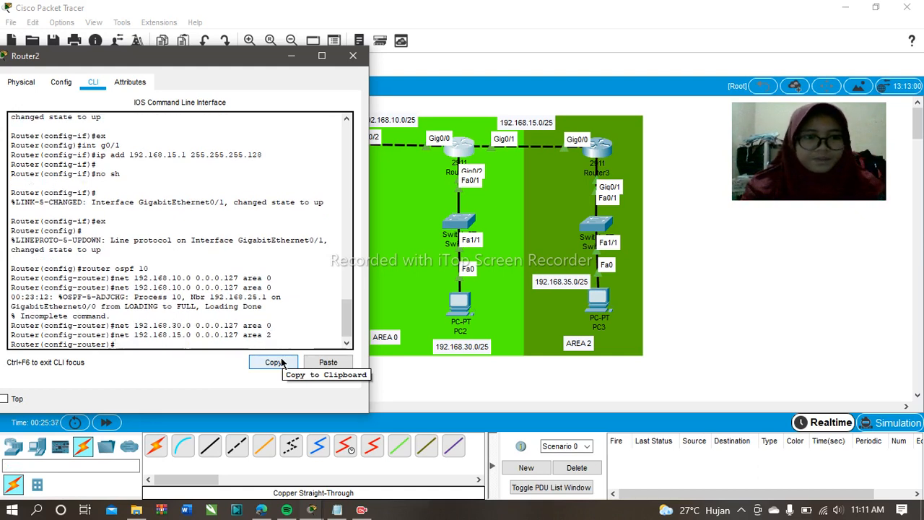
left_click(350, 57)
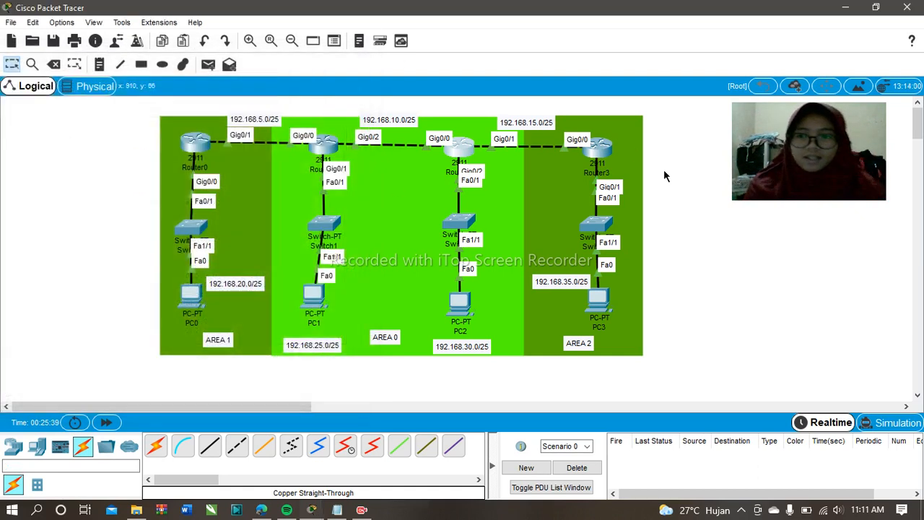
Start OSPF routing process 10 in Router3's command line, with its window moved clear of the area 2 devices.
left_click(600, 154)
left_click_drag(465, 65, 303, 48)
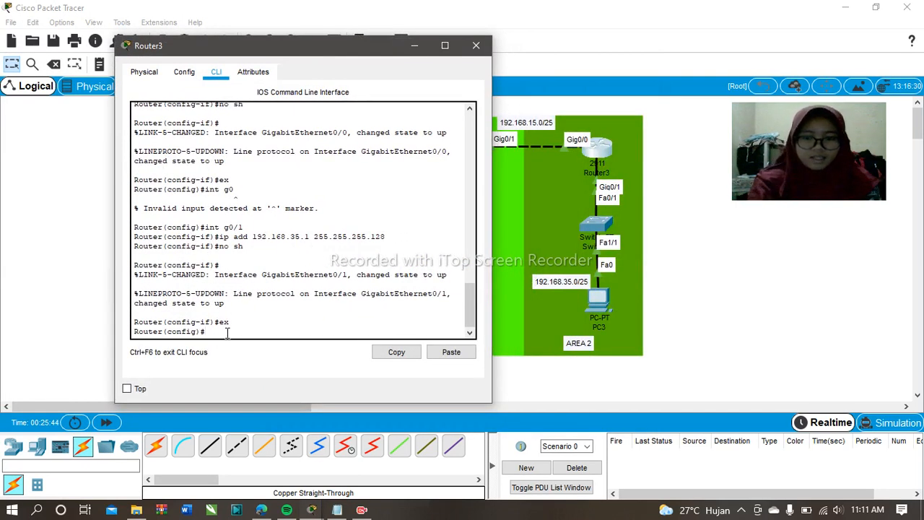
key("Return")
type("router ospf 10")
key("Return")
Advertise network 192.168.15.0 with wildcard mask 0.0.0.127 in area 2 in Router3's OSPF process.
type("net 192")
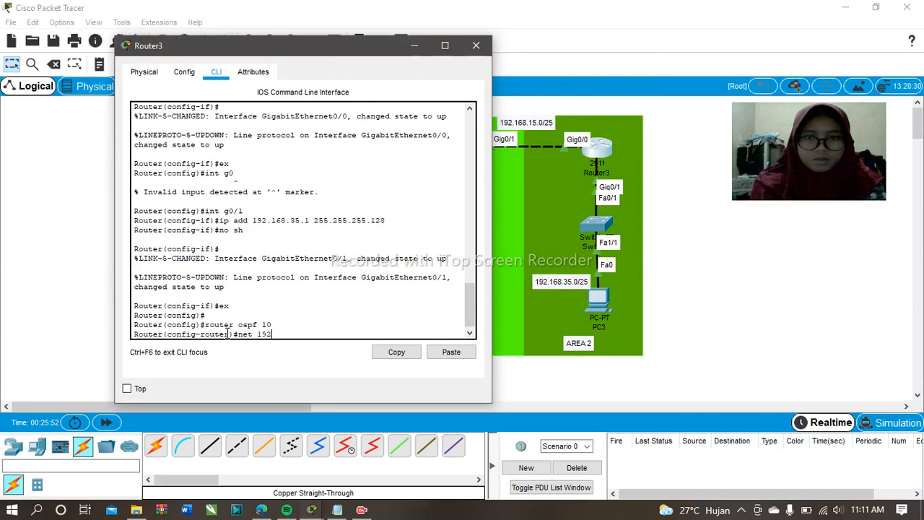
type(".168.15")
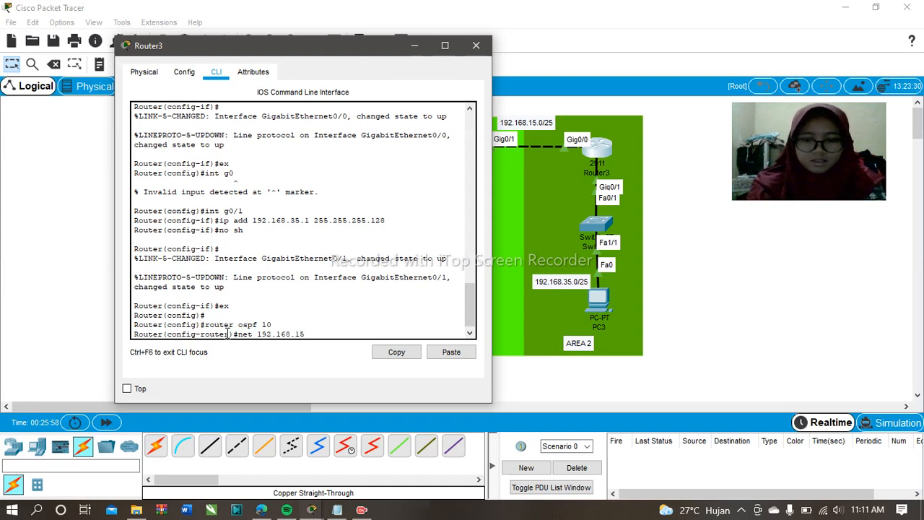
type(".0 0.0.0.127 ")
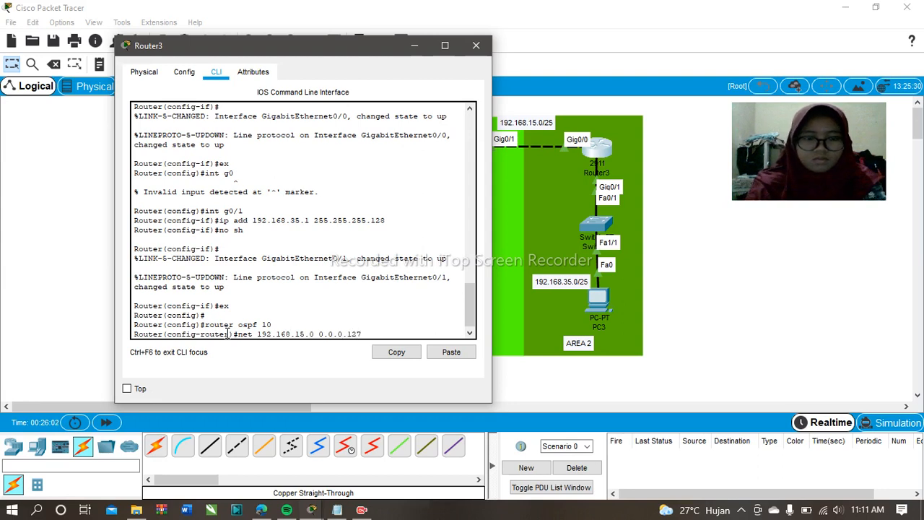
type("area 2")
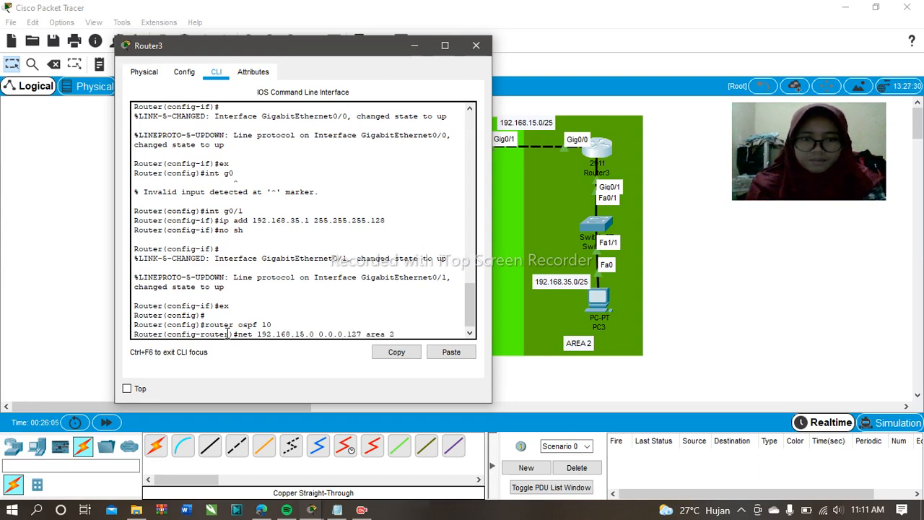
key("Return")
Advertise network 192.168.35.0 with wildcard mask 0.0.0.127 in area 2 in Router3's OSPF process, and close Router3's window.
type("net")
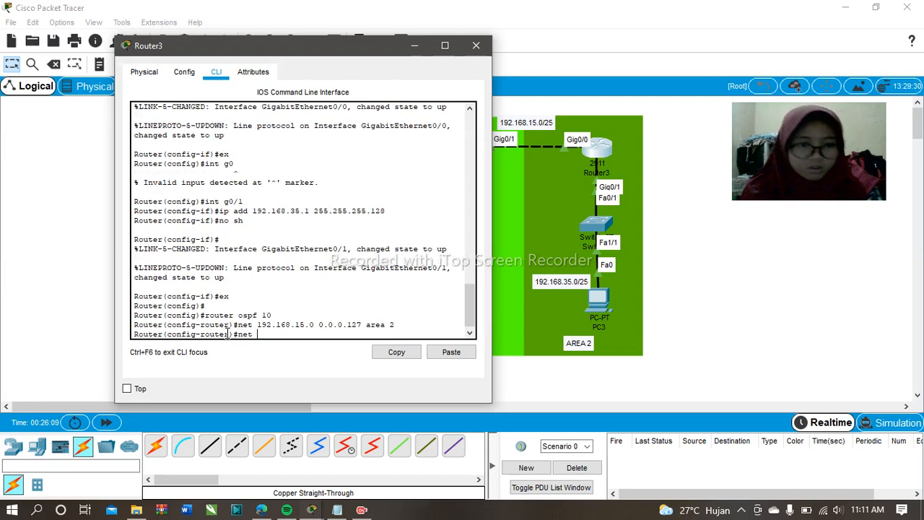
type(" 192.168")
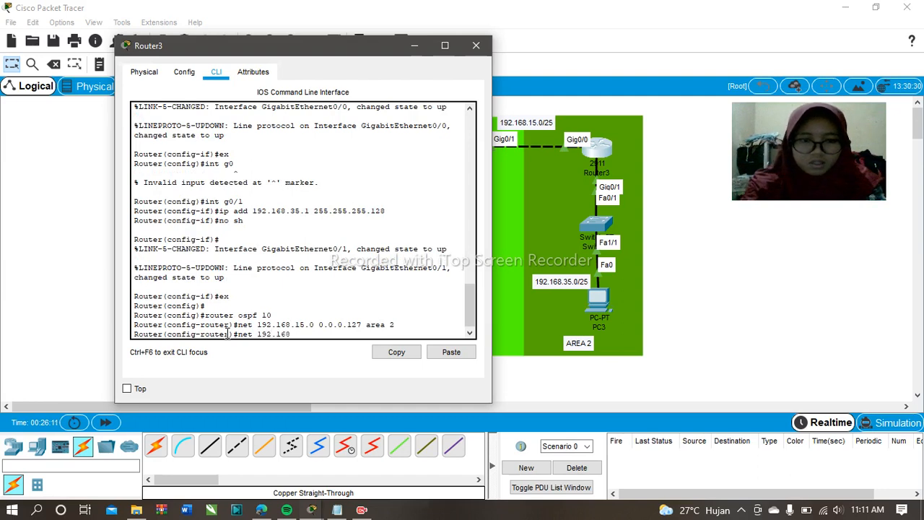
type(".25")
type(".0")
type(" 0.0.0")
type(".127 area 2")
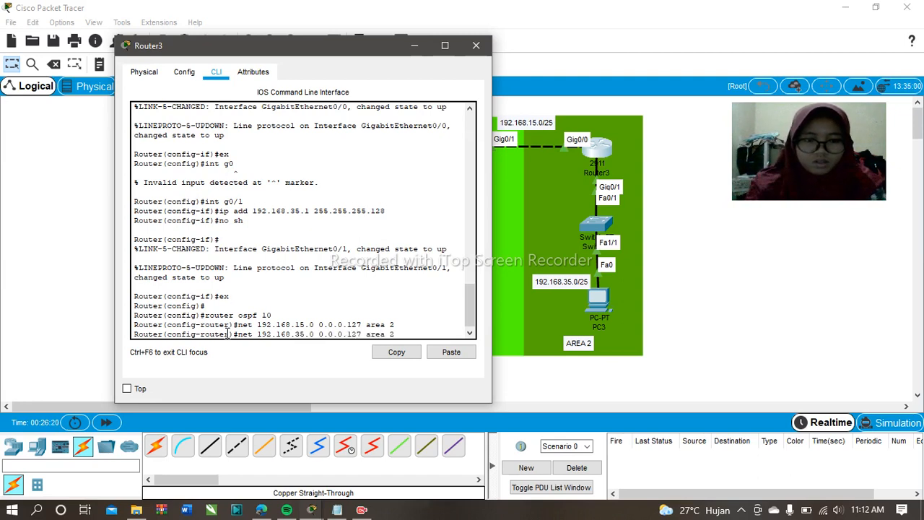
key("Return")
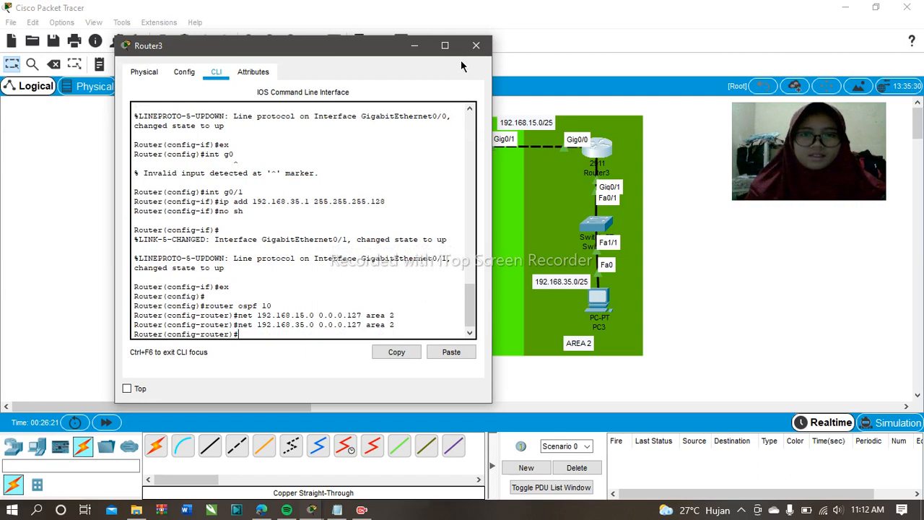
left_click(484, 47)
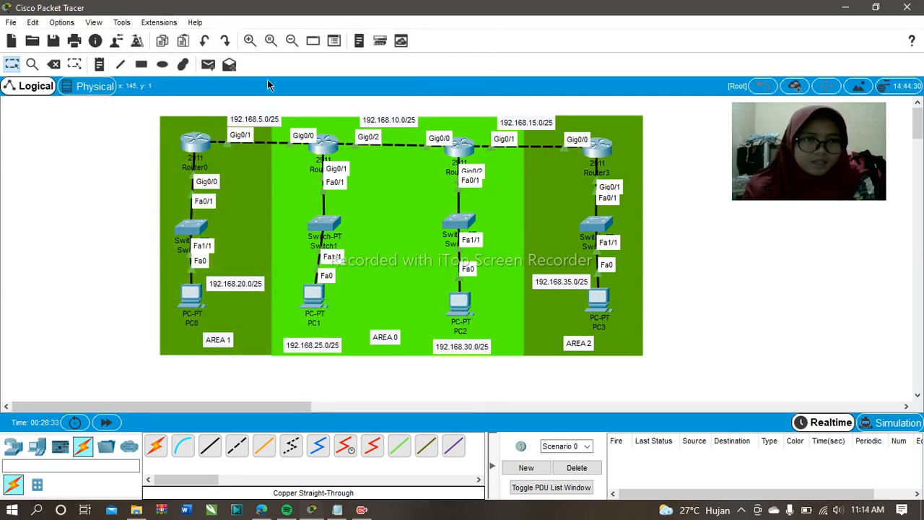
Test router connectivity by sending simple PDUs from Router0 to Router1 and from Router0 to Router3.
left_click(208, 63)
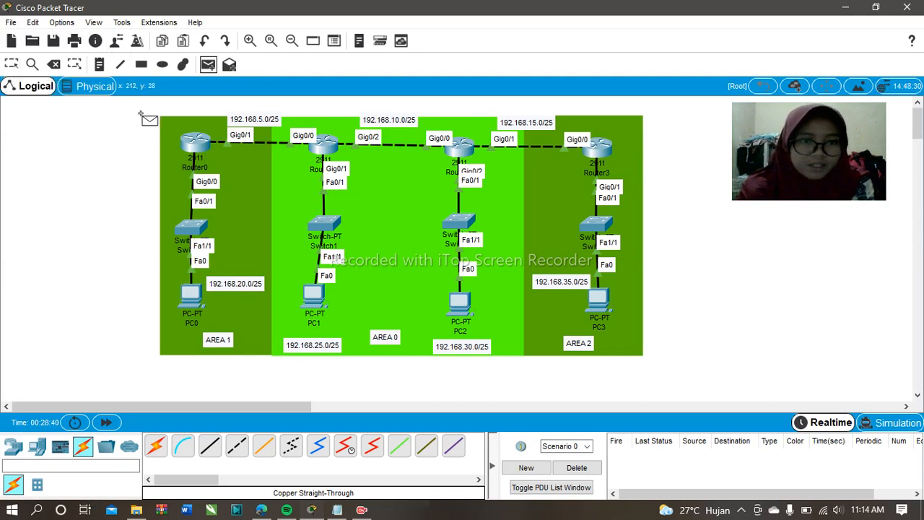
left_click(202, 145)
left_click(333, 146)
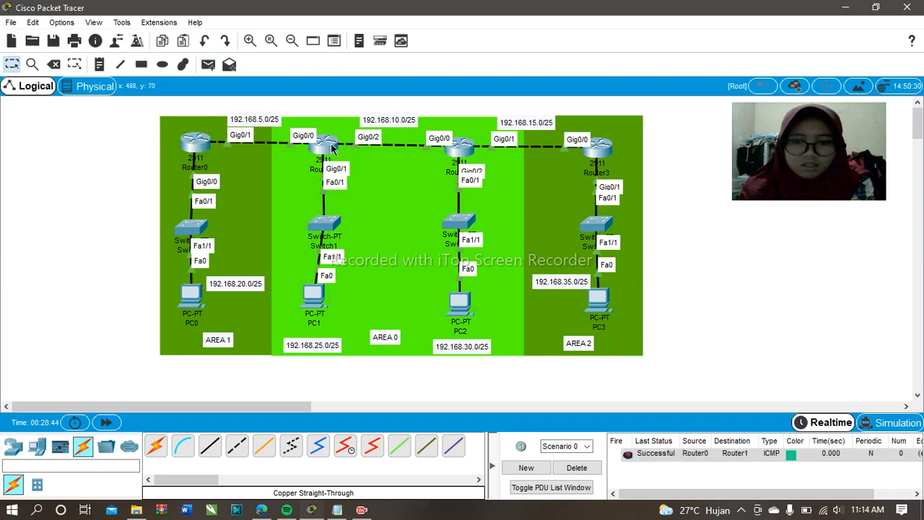
left_click(207, 65)
left_click(201, 147)
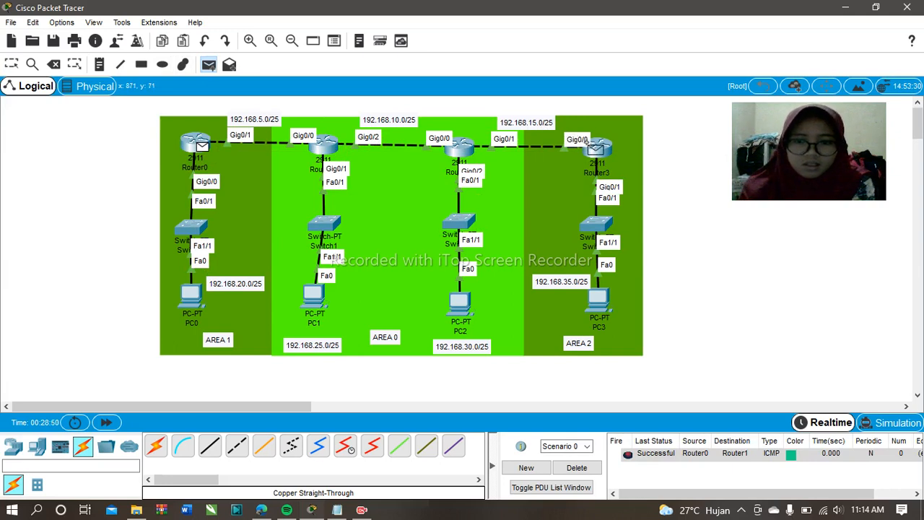
left_click(596, 149)
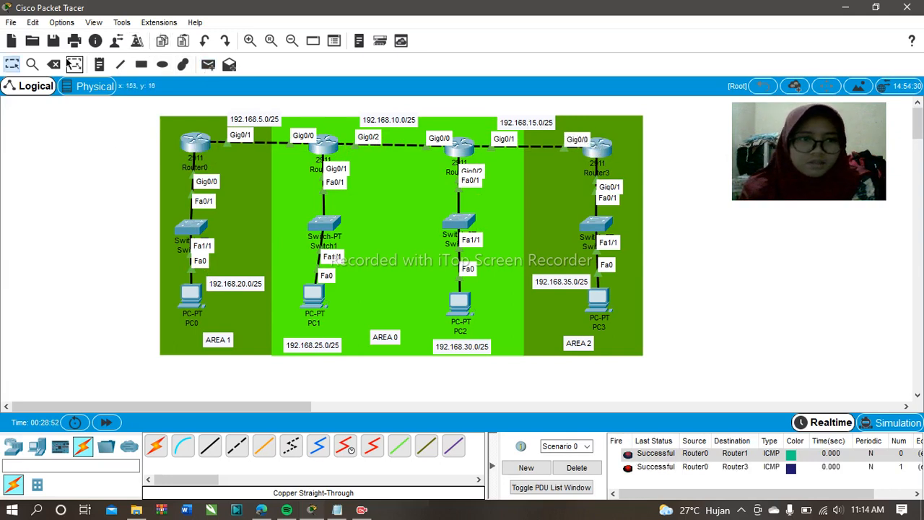
Test connectivity from area 1 into area 0 by sending a simple PDU from PC0 to Router1.
left_click(207, 67)
left_click(191, 294)
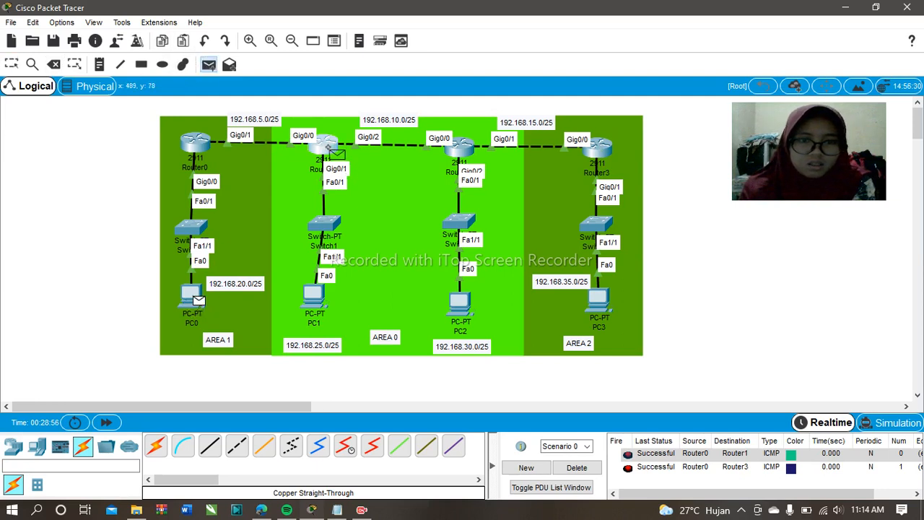
left_click(330, 149)
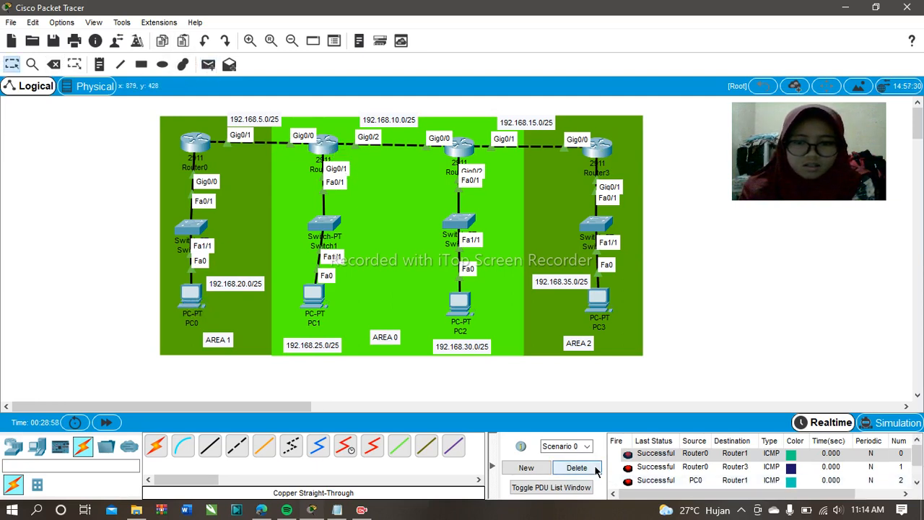
Delete the current PDU scenario, and send a simple test PDU from PC1 in area 0 to PC3 in area 2.
left_click(595, 468)
left_click(207, 67)
left_click(313, 292)
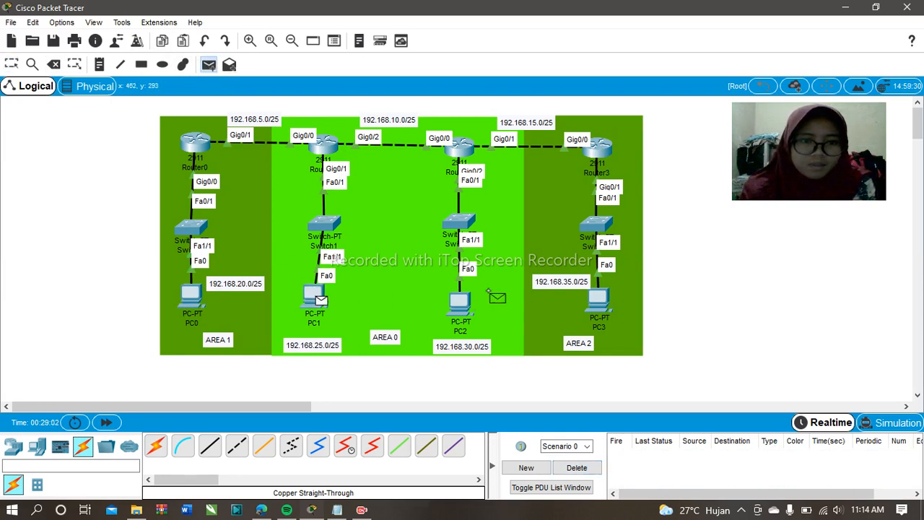
left_click(600, 302)
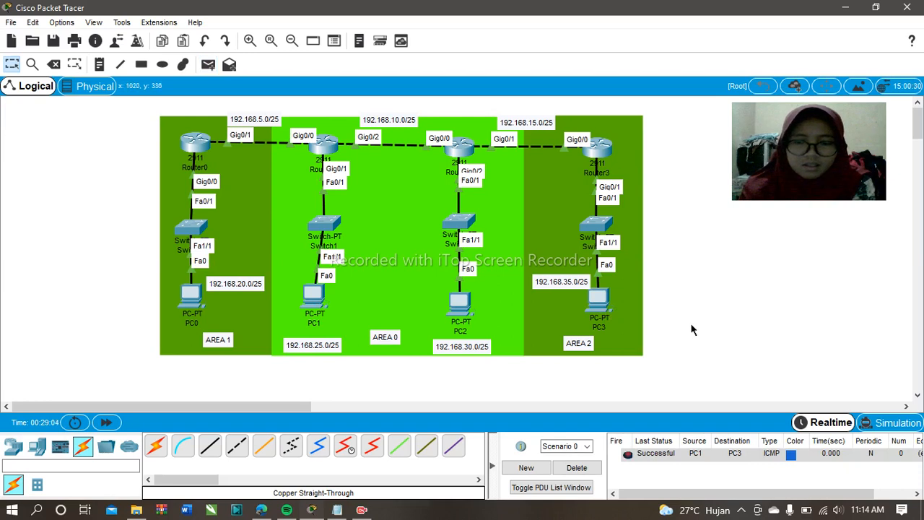
mouse_move(192, 309)
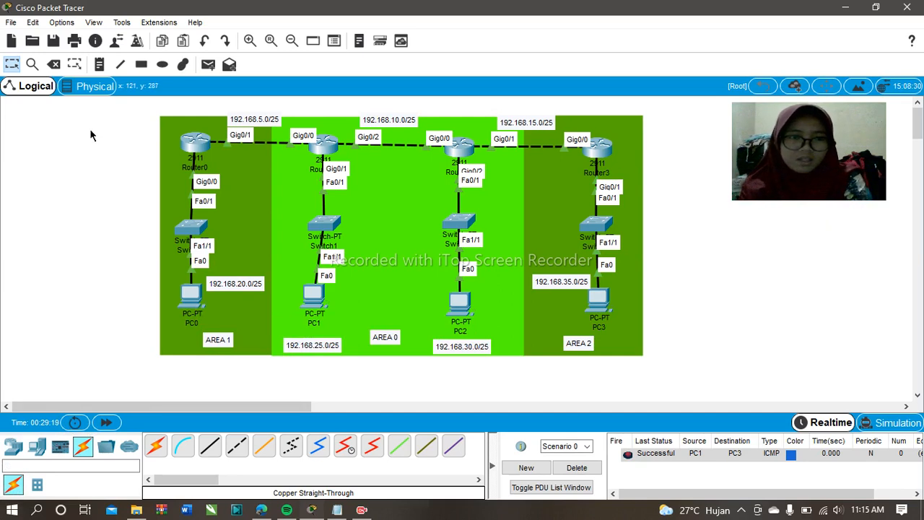
left_click_drag(93, 106, 635, 195)
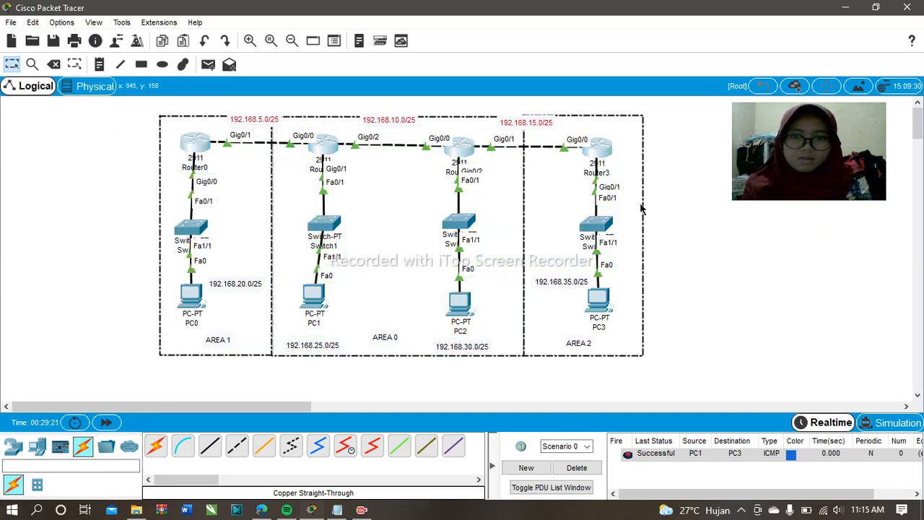
left_click_drag(707, 237, 64, 275)
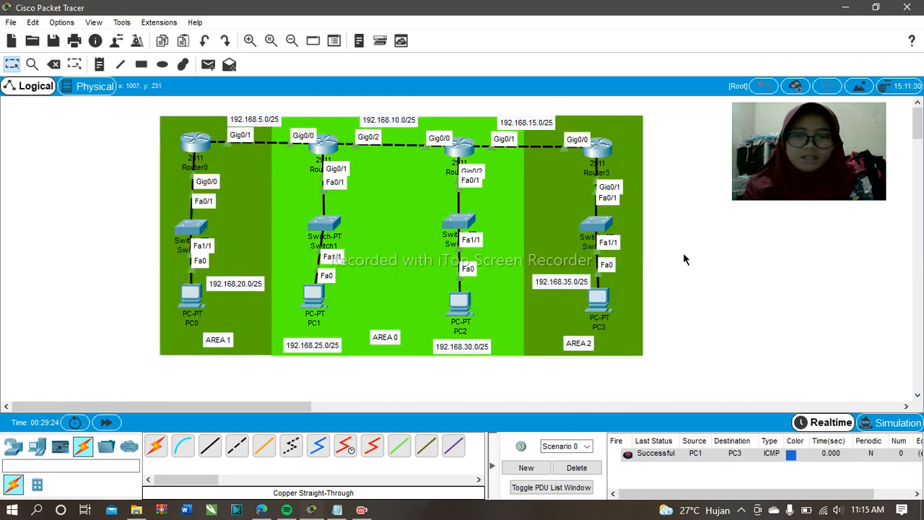